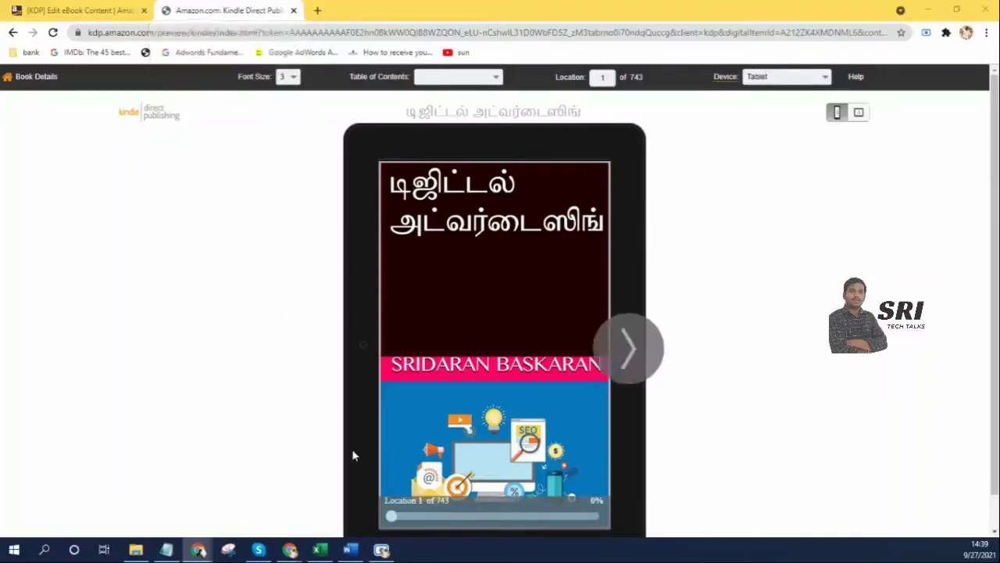
Skim the Tamil manuscript in Word, then minimize it and return to the KDP eBook Content page.
{"action": "left_click", "coordinate": [350, 550]}
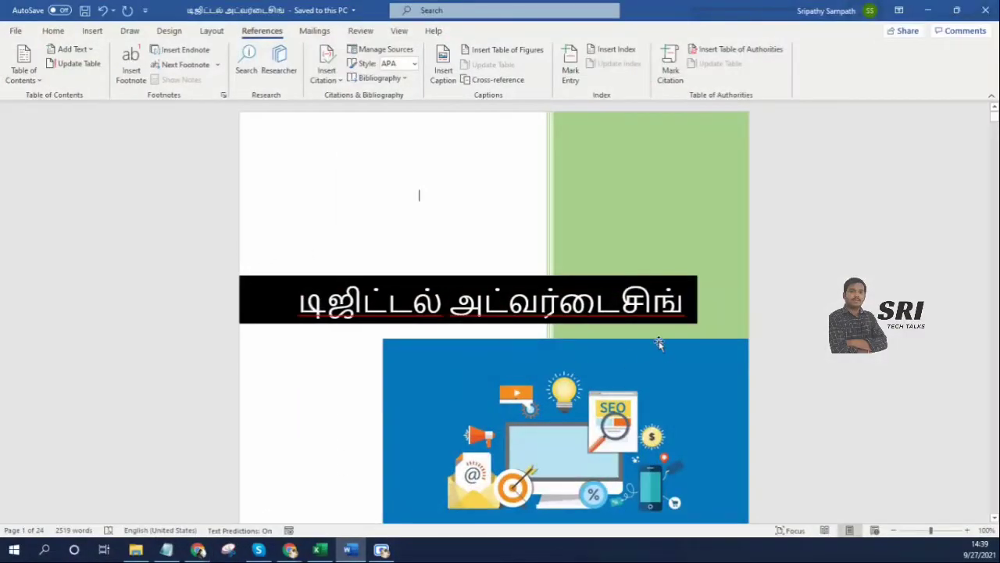
{"action": "scroll", "coordinate": [668, 415], "scroll_direction": "down", "scroll_amount": 5}
{"action": "scroll", "coordinate": [660, 415], "scroll_direction": "down", "scroll_amount": 10}
{"action": "scroll", "coordinate": [660, 415], "scroll_direction": "down", "scroll_amount": 5}
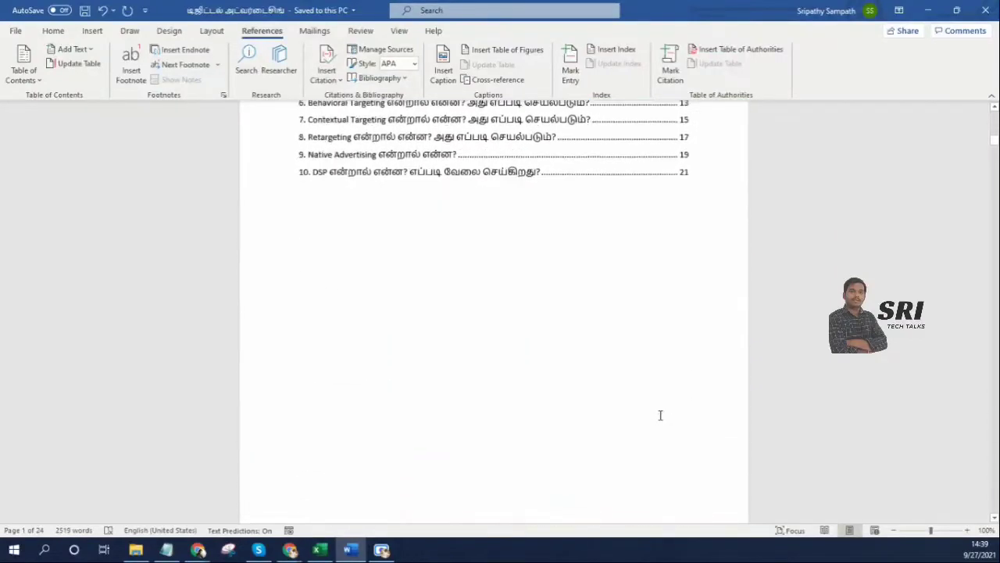
{"action": "scroll", "coordinate": [661, 415], "scroll_direction": "up", "scroll_amount": 4}
{"action": "scroll", "coordinate": [661, 415], "scroll_direction": "down", "scroll_amount": 3}
{"action": "left_click", "coordinate": [929, 9]}
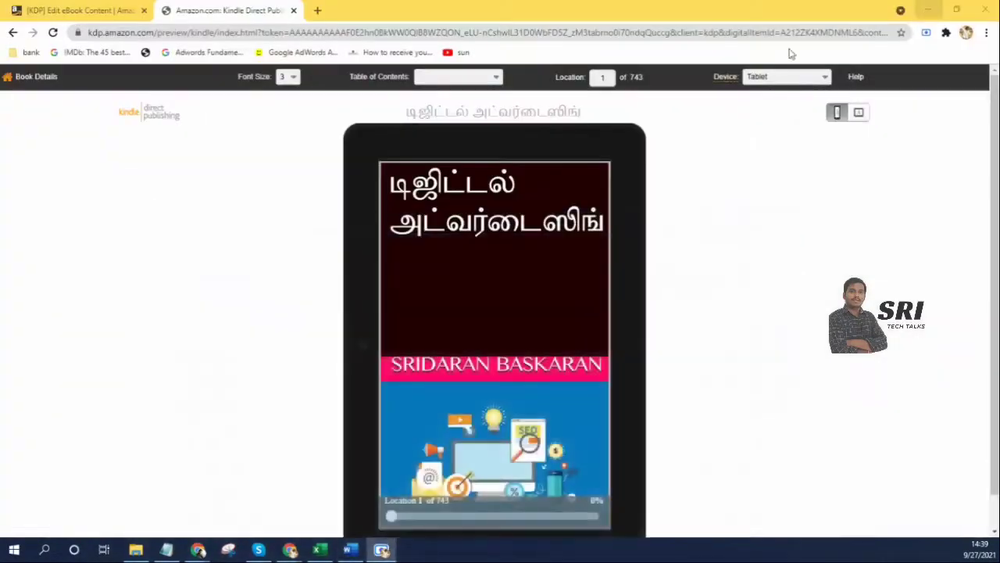
{"action": "left_click", "coordinate": [78, 10]}
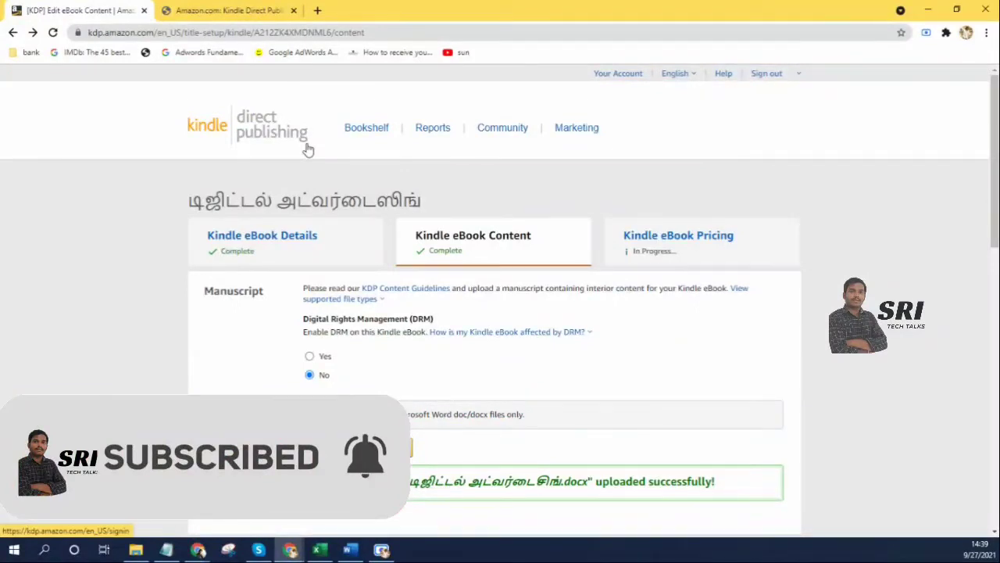
Reopen the Kindle preview showing the Tamil Digital Advertising cover at location 1 of 743.
{"action": "left_click", "coordinate": [227, 11]}
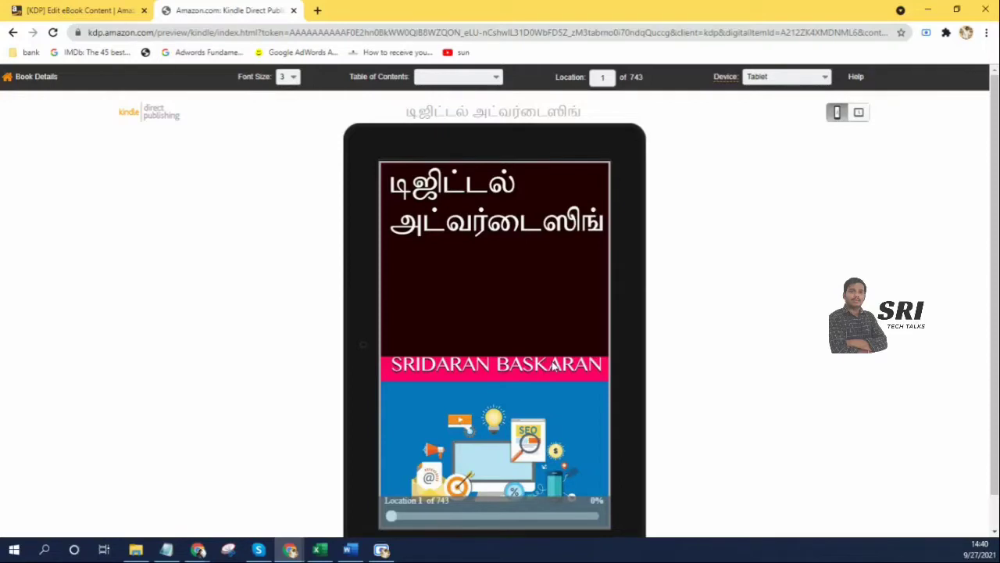
{"action": "scroll", "coordinate": [451, 293], "scroll_direction": "down", "scroll_amount": 1}
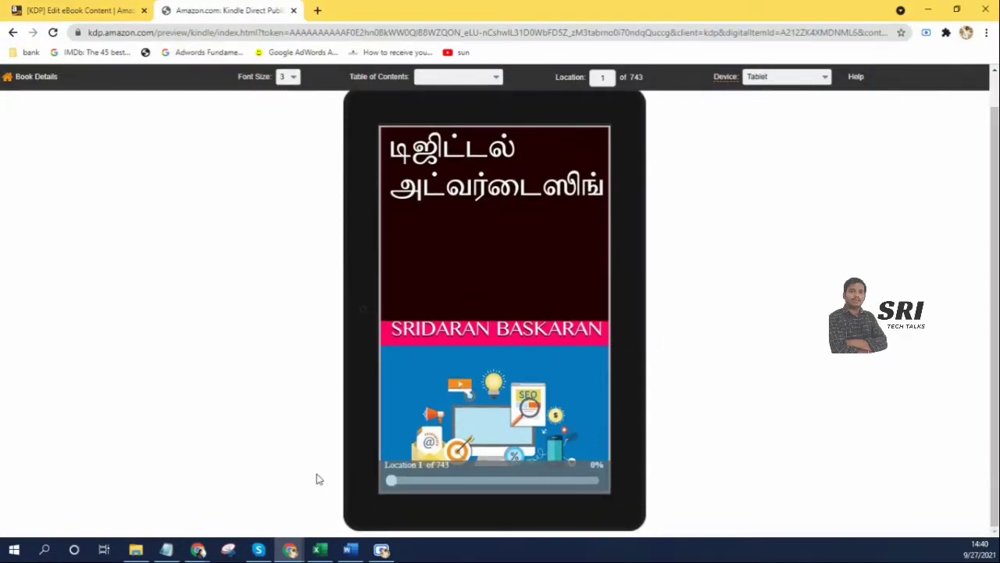
Glance over the Word manuscript, then return to the browser.
{"action": "left_click", "coordinate": [350, 549]}
{"action": "scroll", "coordinate": [457, 234], "scroll_direction": "up", "scroll_amount": 5}
{"action": "scroll", "coordinate": [461, 239], "scroll_direction": "down", "scroll_amount": 5}
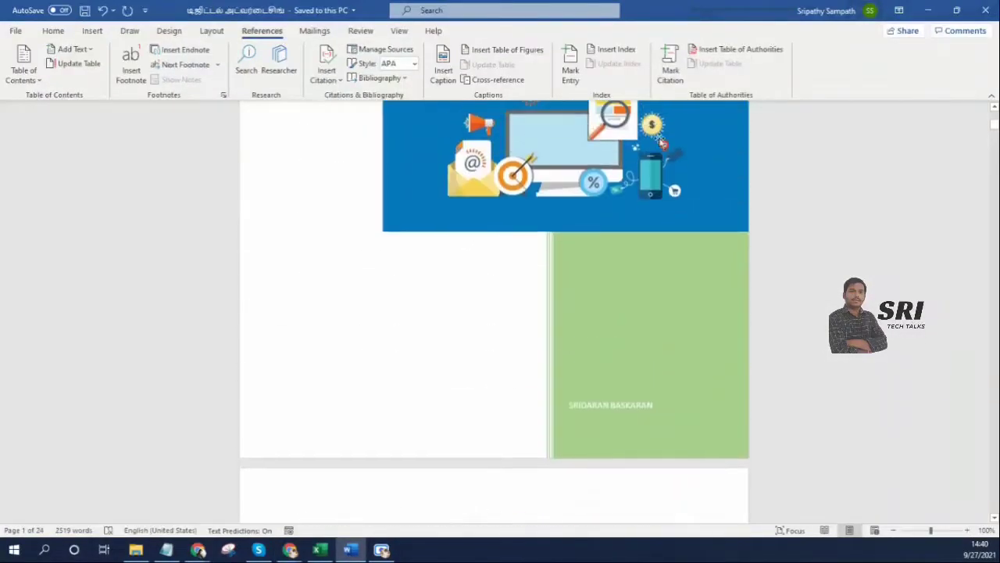
{"action": "key", "text": "alt+Tab"}
Search Google for 'e book creator' in a new tab and browse the results.
{"action": "left_click", "coordinate": [314, 10]}
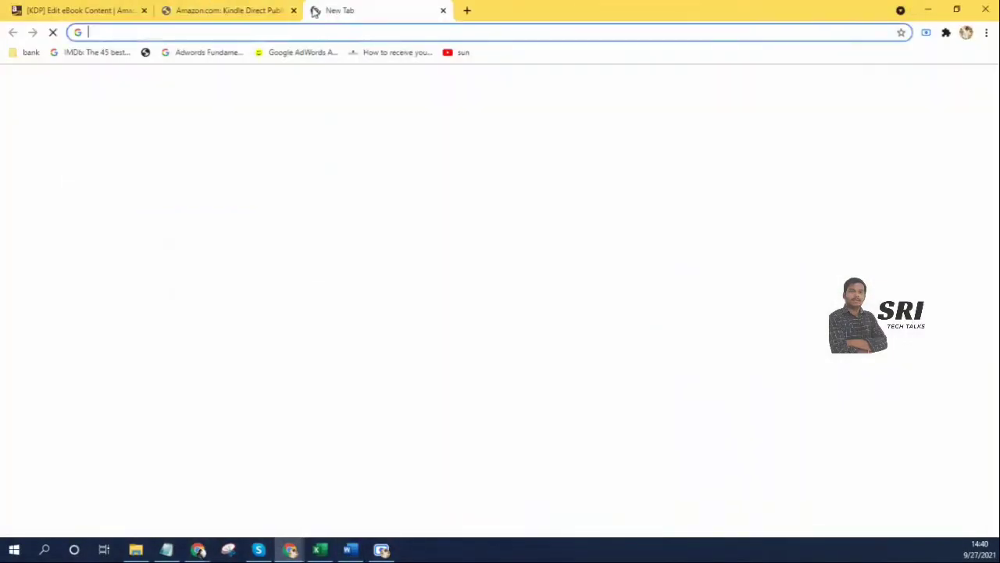
{"action": "type", "text": "e"}
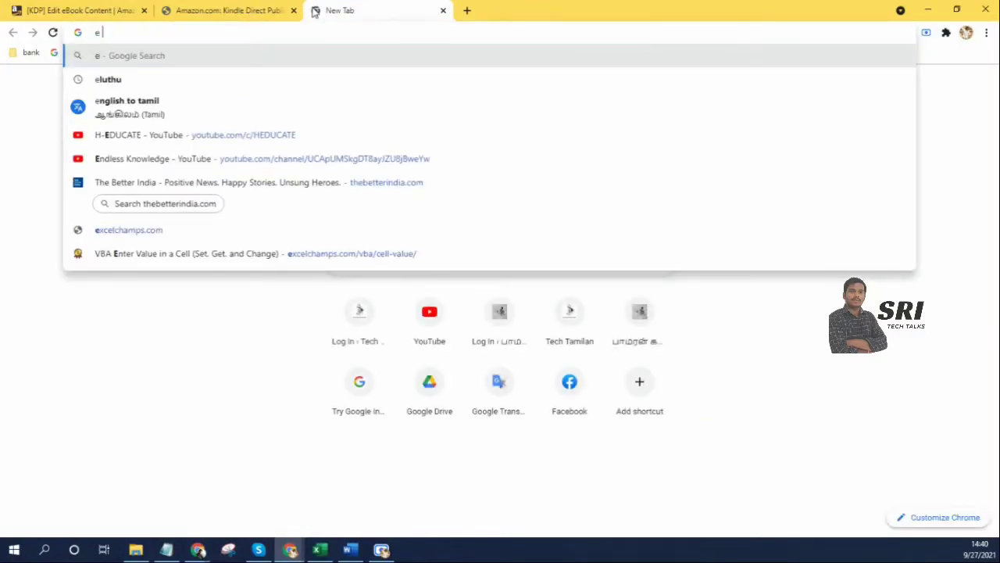
{"action": "type", "text": " book "}
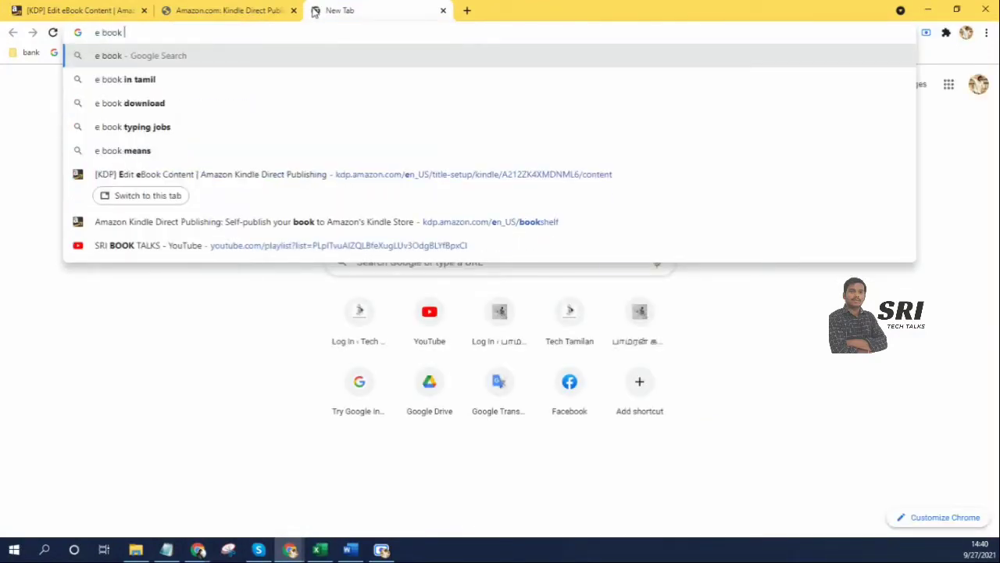
{"action": "type", "text": "cre"}
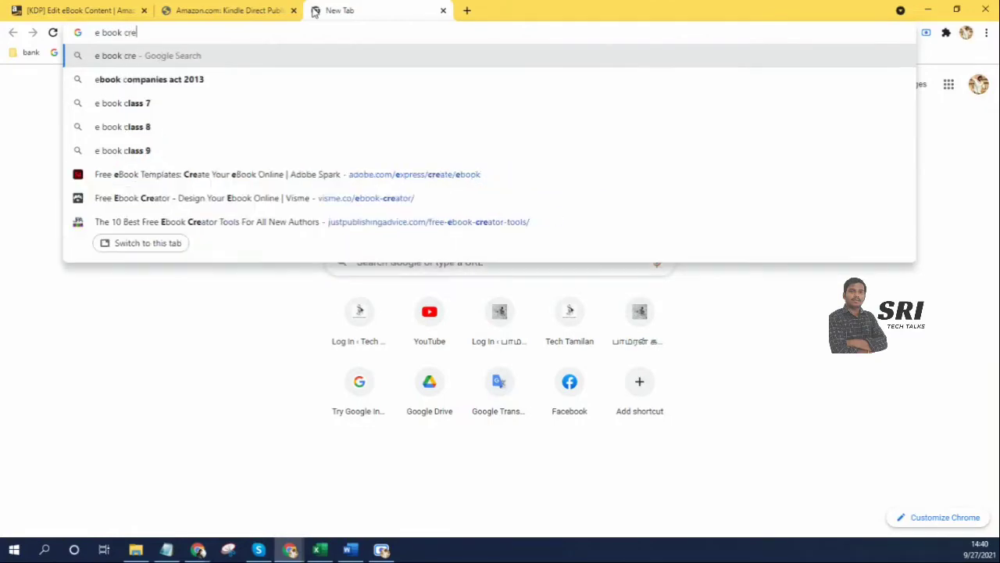
{"action": "type", "text": "ator"}
{"action": "key", "text": "Return"}
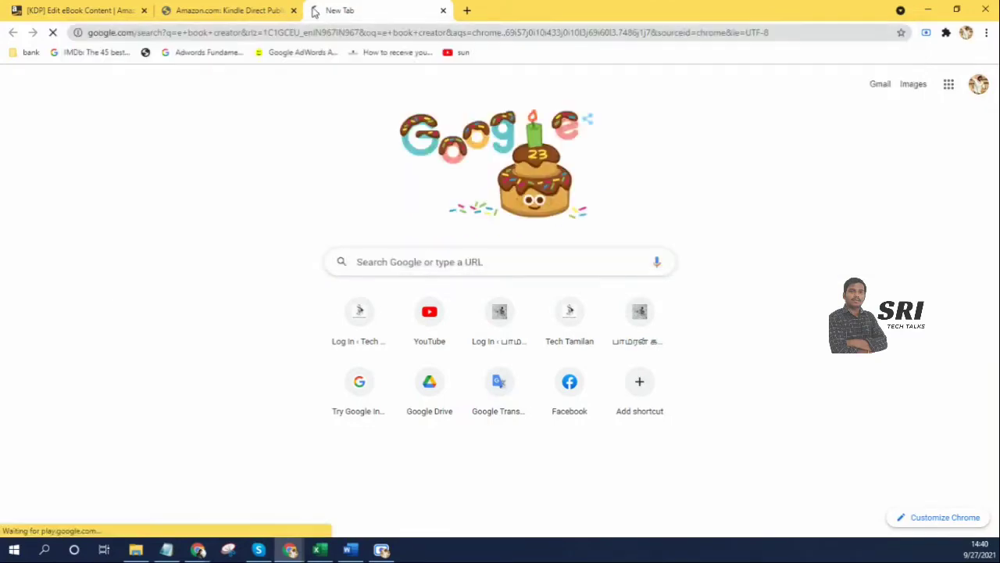
{"action": "scroll", "coordinate": [599, 329], "scroll_direction": "down", "scroll_amount": 5}
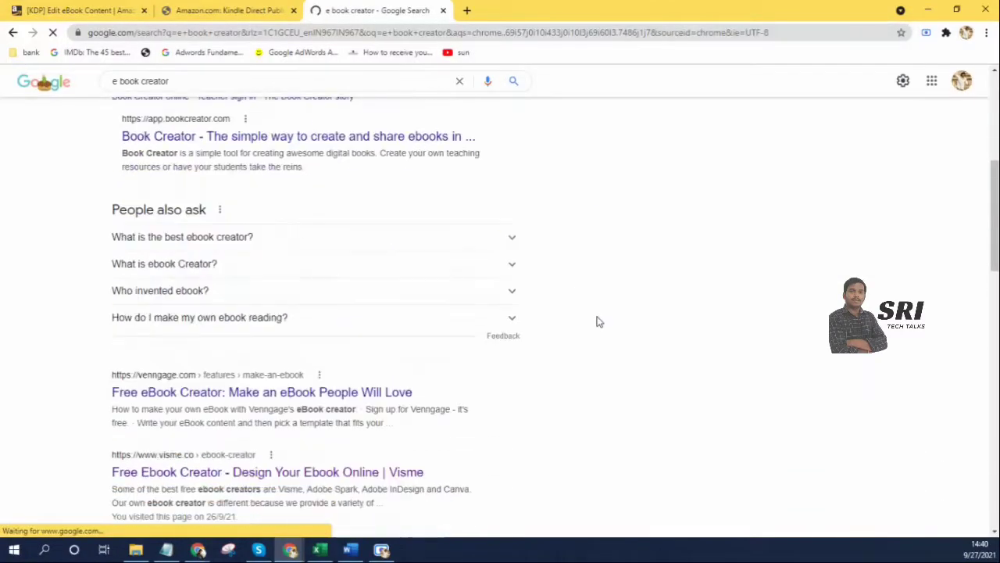
{"action": "scroll", "coordinate": [596, 319], "scroll_direction": "down", "scroll_amount": 2}
{"action": "scroll", "coordinate": [598, 330], "scroll_direction": "down", "scroll_amount": 2}
{"action": "scroll", "coordinate": [266, 286], "scroll_direction": "up", "scroll_amount": 9}
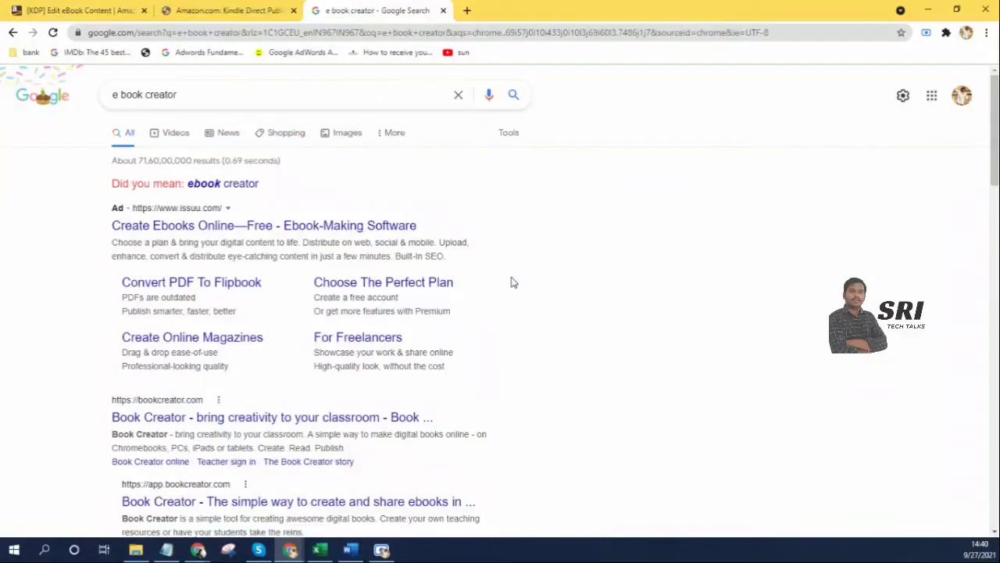
{"action": "scroll", "coordinate": [610, 348], "scroll_direction": "down", "scroll_amount": 3}
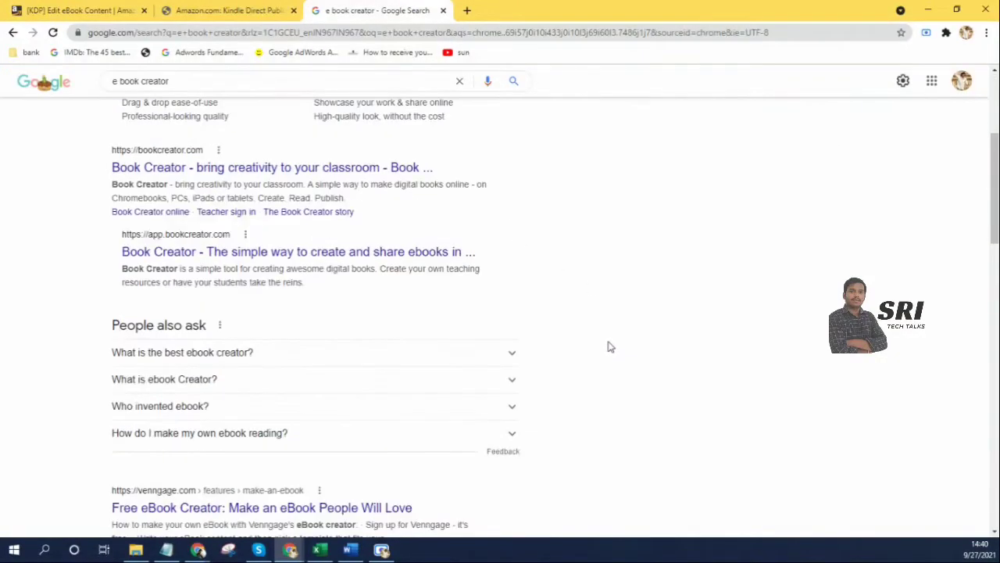
{"action": "scroll", "coordinate": [594, 344], "scroll_direction": "down", "scroll_amount": 3}
{"action": "scroll", "coordinate": [407, 351], "scroll_direction": "down", "scroll_amount": 1}
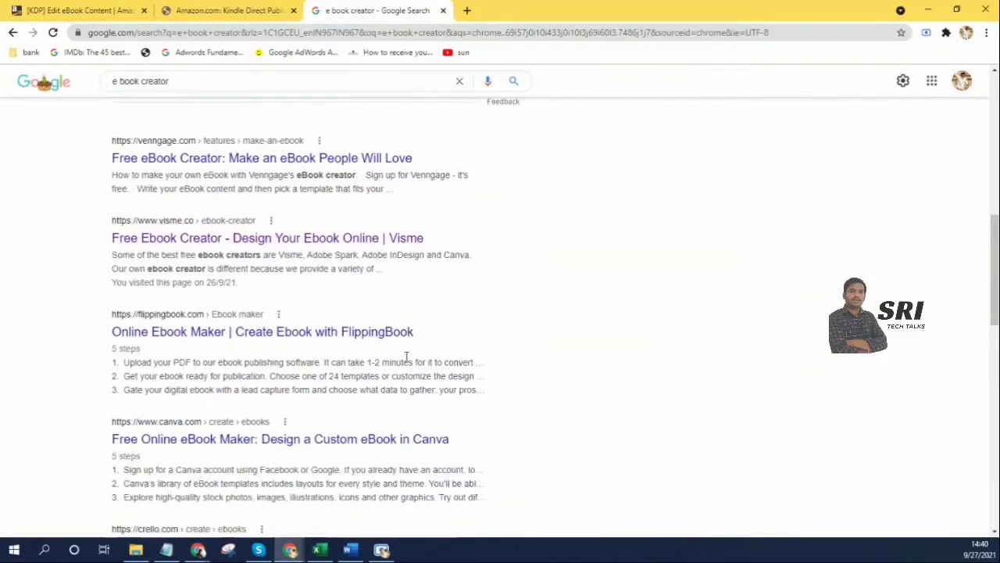
{"action": "scroll", "coordinate": [260, 365], "scroll_direction": "down", "scroll_amount": 5}
{"action": "scroll", "coordinate": [260, 365], "scroll_direction": "up", "scroll_amount": 8}
{"action": "scroll", "coordinate": [261, 362], "scroll_direction": "up", "scroll_amount": 7}
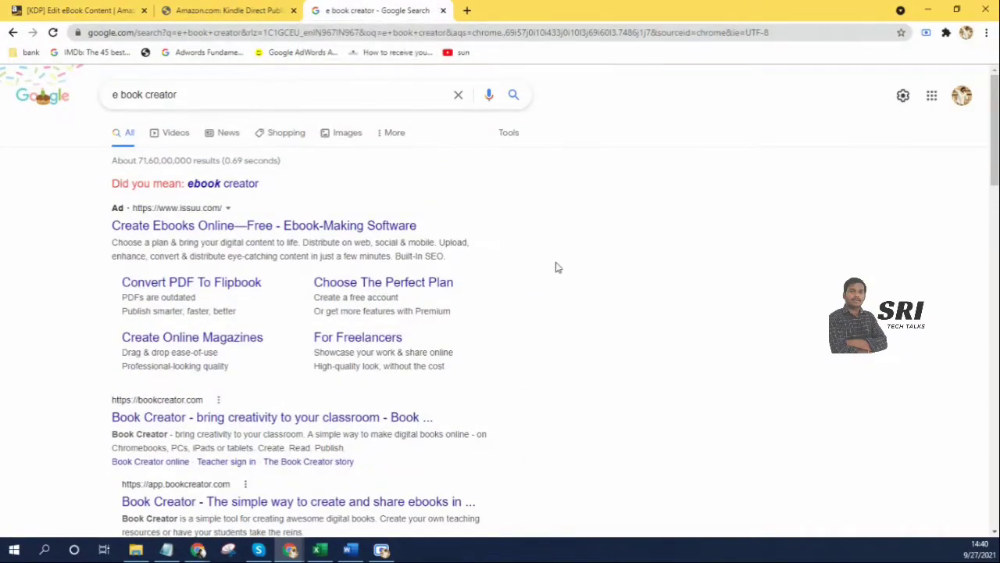
{"action": "left_click", "coordinate": [350, 552]}
{"action": "scroll", "coordinate": [380, 330], "scroll_direction": "up", "scroll_amount": 3}
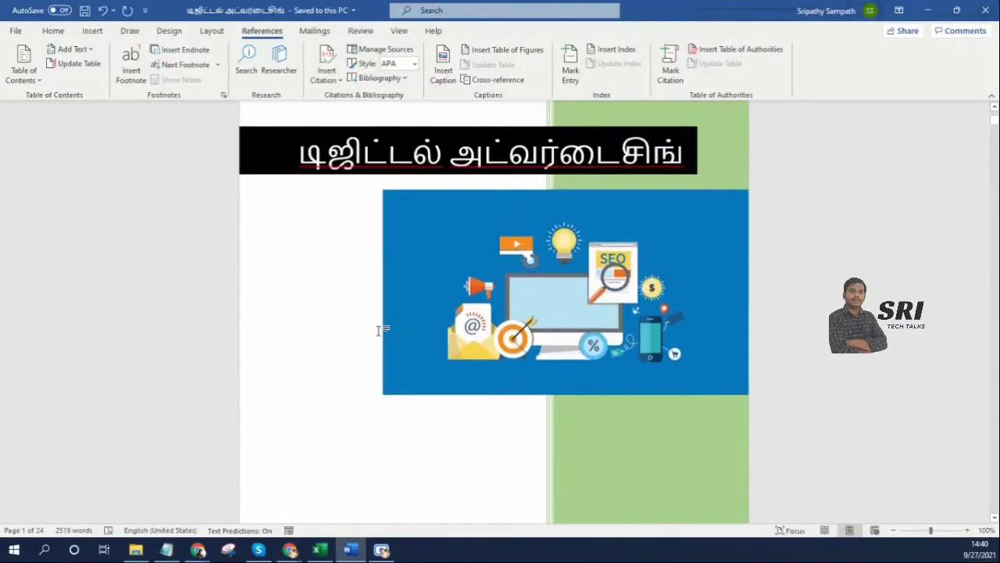
{"action": "scroll", "coordinate": [379, 332], "scroll_direction": "up", "scroll_amount": 3}
{"action": "scroll", "coordinate": [379, 331], "scroll_direction": "up", "scroll_amount": 1}
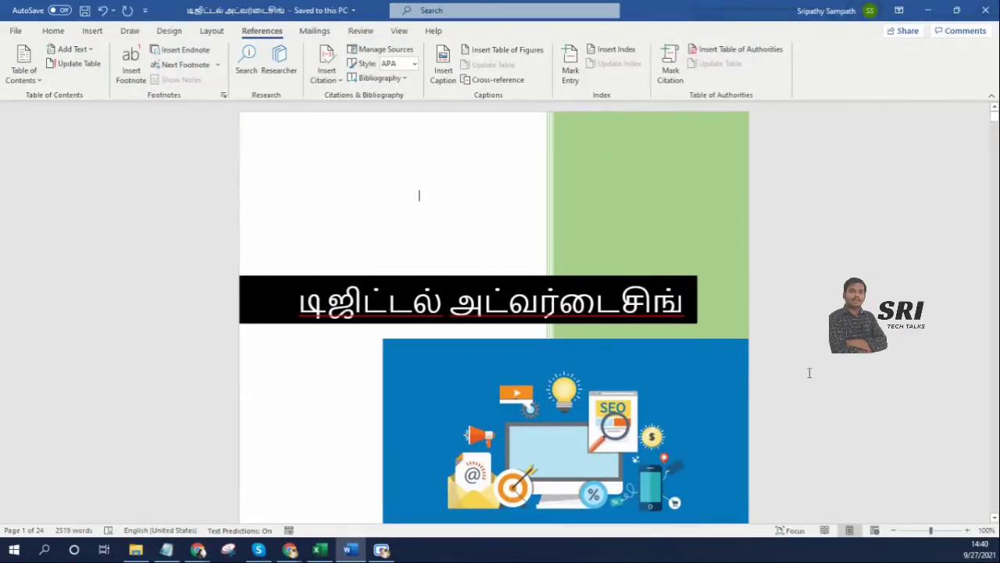
{"action": "scroll", "coordinate": [810, 390], "scroll_direction": "down", "scroll_amount": 3}
{"action": "scroll", "coordinate": [809, 402], "scroll_direction": "down", "scroll_amount": 6}
{"action": "scroll", "coordinate": [808, 404], "scroll_direction": "down", "scroll_amount": 8}
{"action": "scroll", "coordinate": [808, 405], "scroll_direction": "down", "scroll_amount": 5}
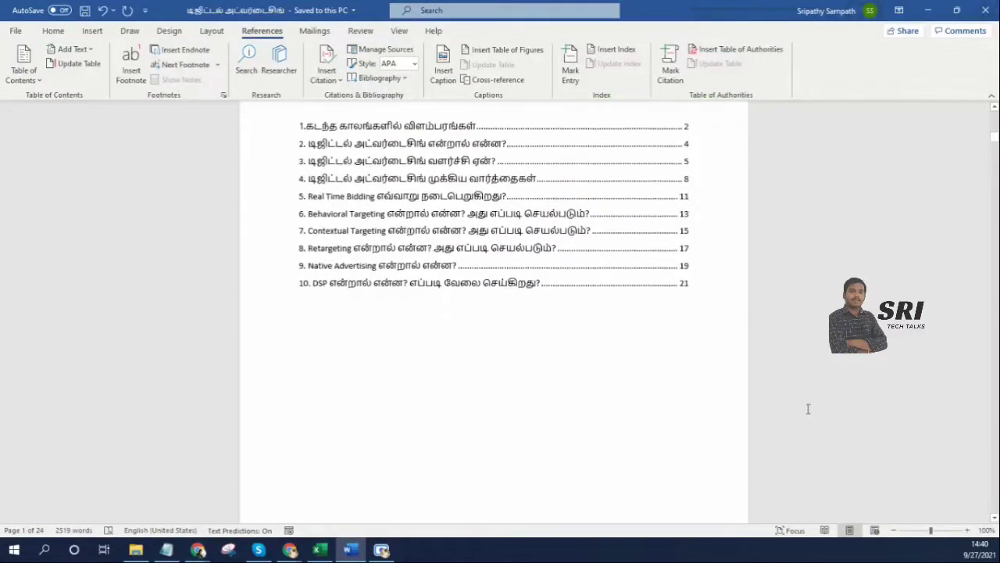
{"action": "scroll", "coordinate": [808, 407], "scroll_direction": "down", "scroll_amount": 5}
{"action": "scroll", "coordinate": [808, 408], "scroll_direction": "down", "scroll_amount": 4}
{"action": "scroll", "coordinate": [808, 408], "scroll_direction": "down", "scroll_amount": 8}
{"action": "scroll", "coordinate": [808, 408], "scroll_direction": "down", "scroll_amount": 9}
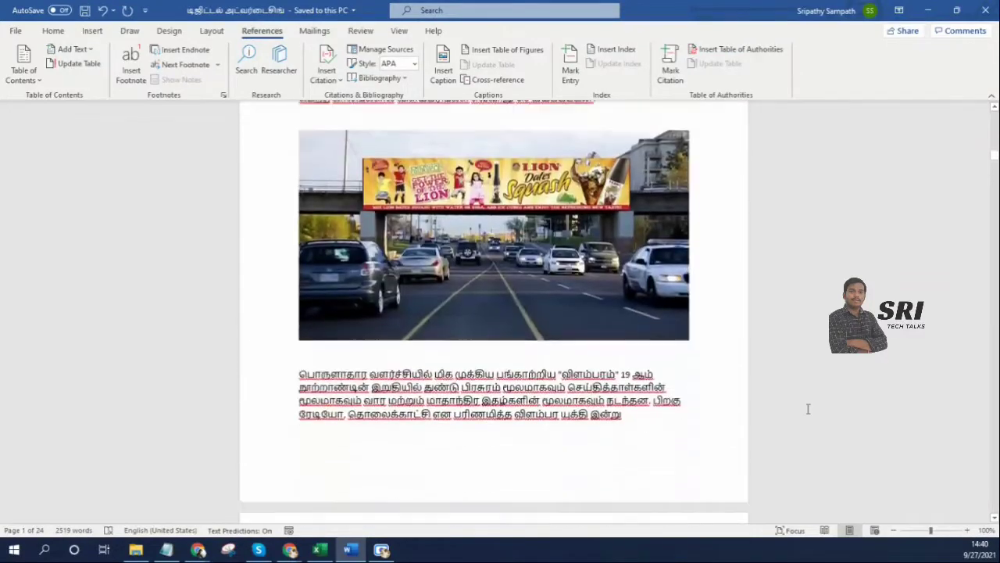
{"action": "scroll", "coordinate": [808, 408], "scroll_direction": "down", "scroll_amount": 10}
{"action": "scroll", "coordinate": [808, 409], "scroll_direction": "down", "scroll_amount": 8}
{"action": "scroll", "coordinate": [808, 409], "scroll_direction": "down", "scroll_amount": 7}
{"action": "scroll", "coordinate": [808, 408], "scroll_direction": "down", "scroll_amount": 5}
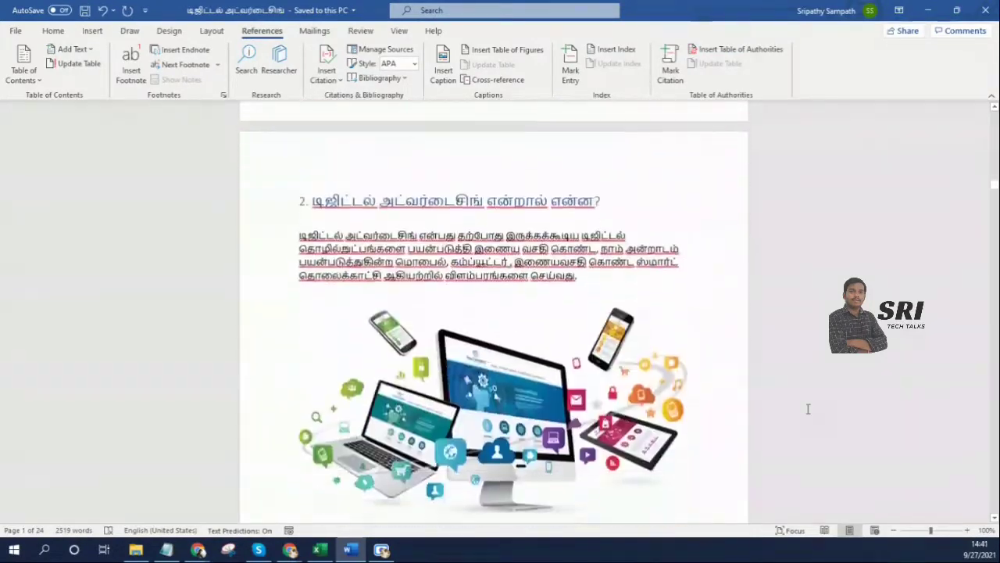
{"action": "scroll", "coordinate": [808, 409], "scroll_direction": "down", "scroll_amount": 5}
{"action": "scroll", "coordinate": [808, 408], "scroll_direction": "down", "scroll_amount": 5}
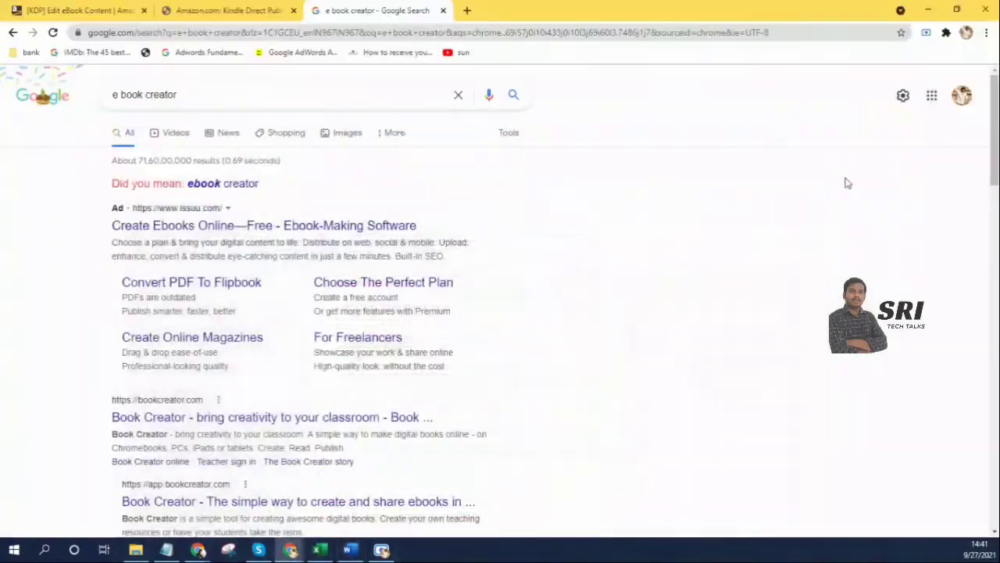
Skim the Kindle preview ahead to about 31% (chapter 4, location 233), then return to the Word manuscript.
{"action": "left_click", "coordinate": [194, 8]}
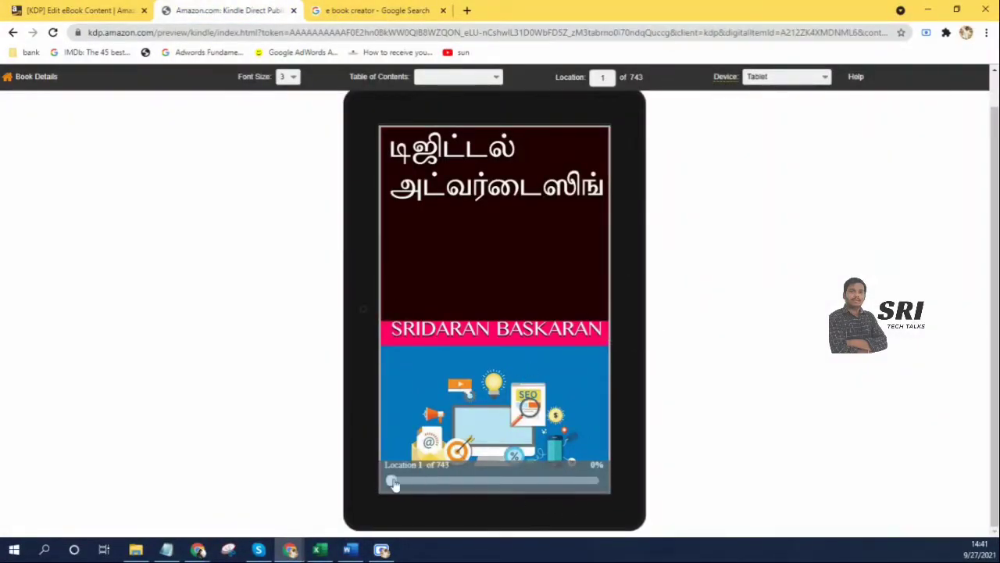
{"action": "left_click_drag", "start_coordinate": [393, 481], "coordinate": [433, 484]}
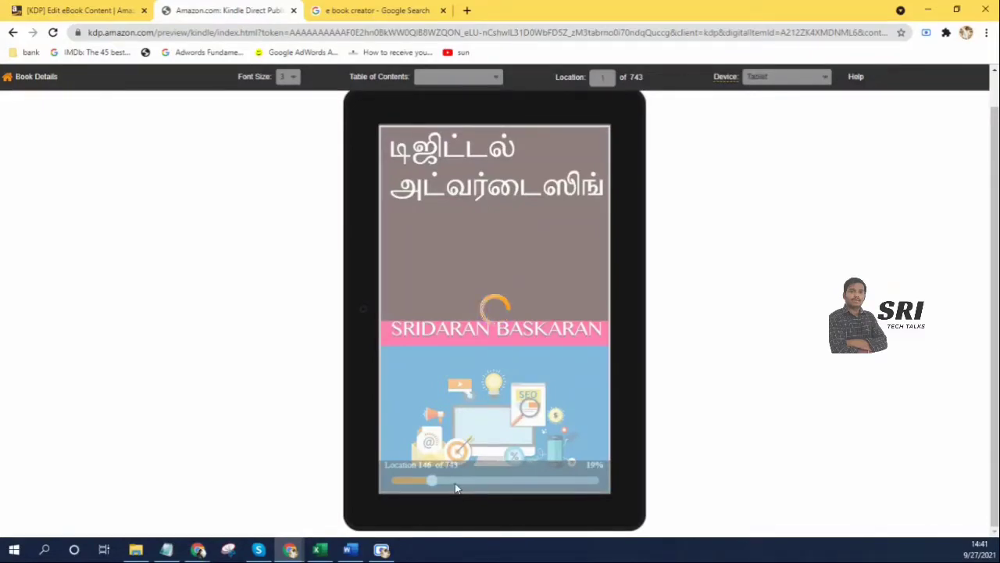
{"action": "left_click", "coordinate": [460, 480]}
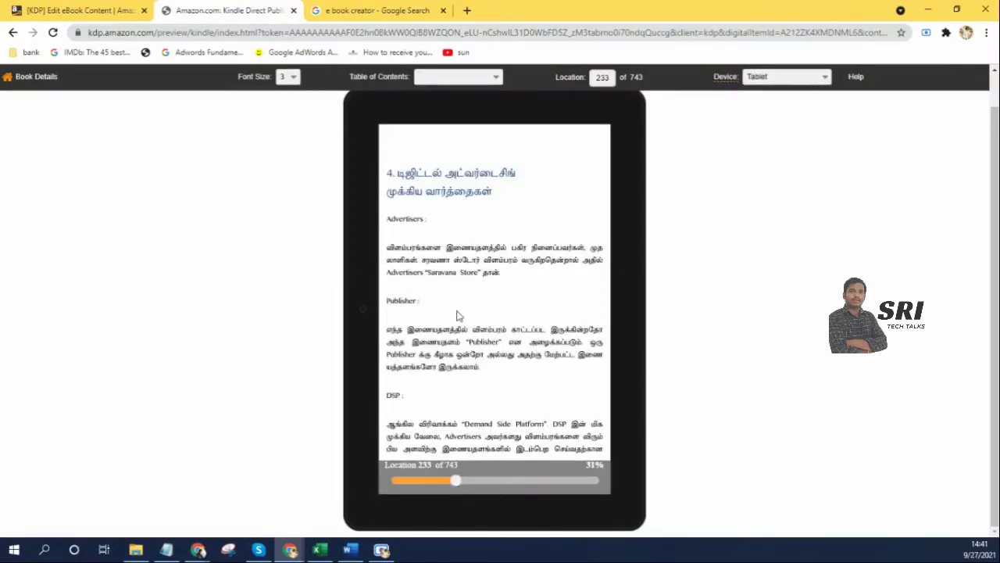
{"action": "left_click", "coordinate": [350, 549]}
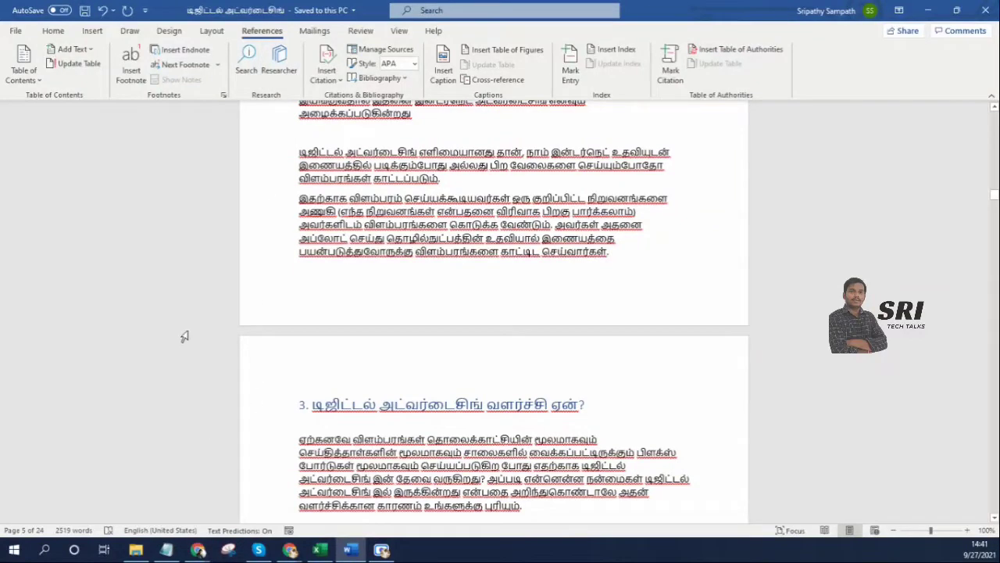
Create an empty Blank document, Document3, from File > New.
{"action": "left_click", "coordinate": [16, 31]}
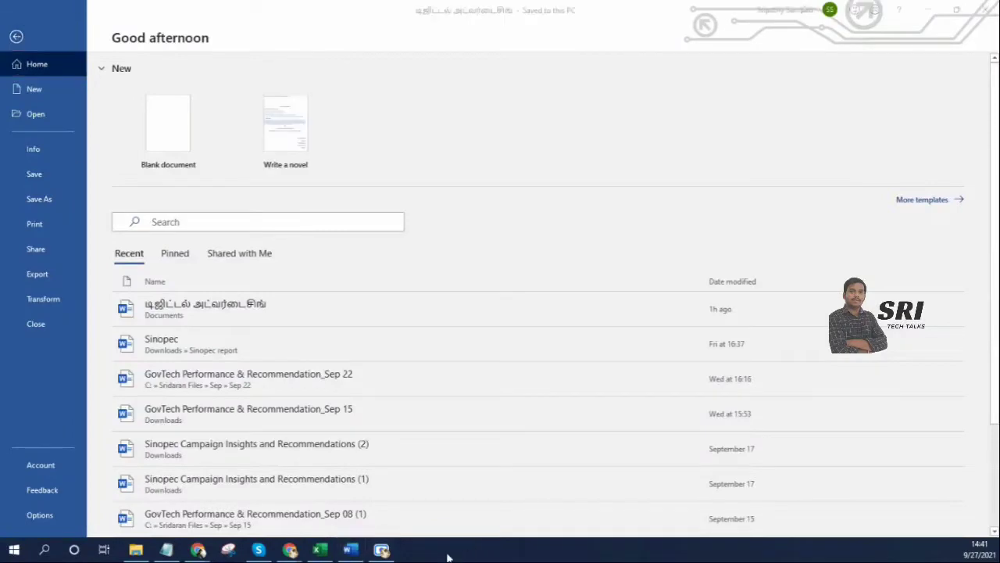
{"action": "left_click", "coordinate": [35, 92]}
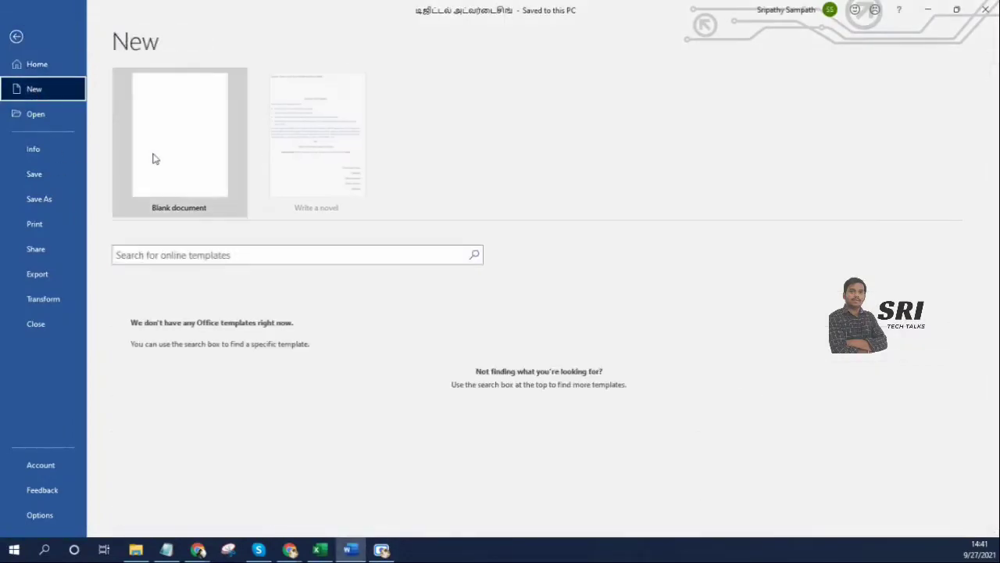
{"action": "left_click", "coordinate": [160, 257]}
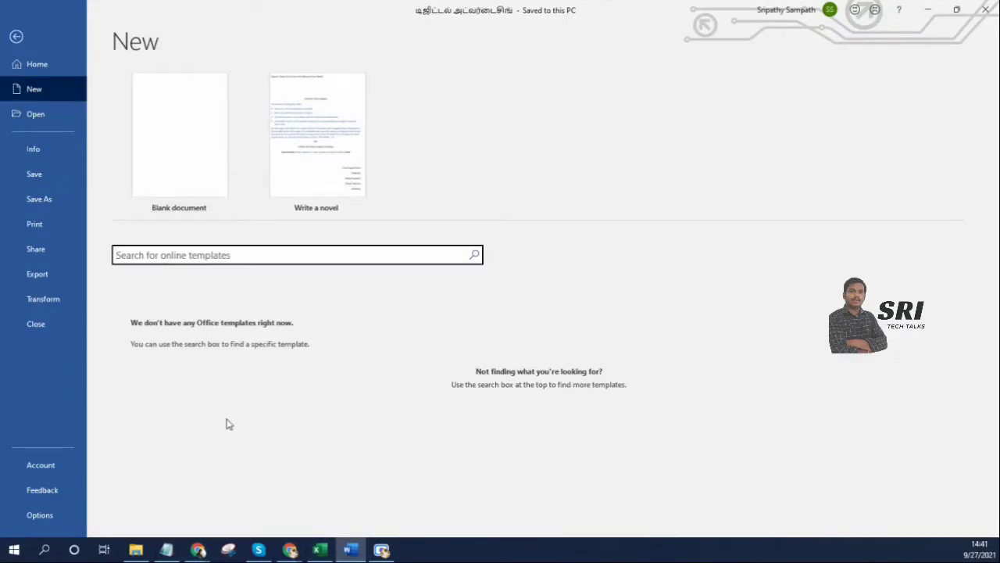
{"action": "left_click", "coordinate": [180, 151]}
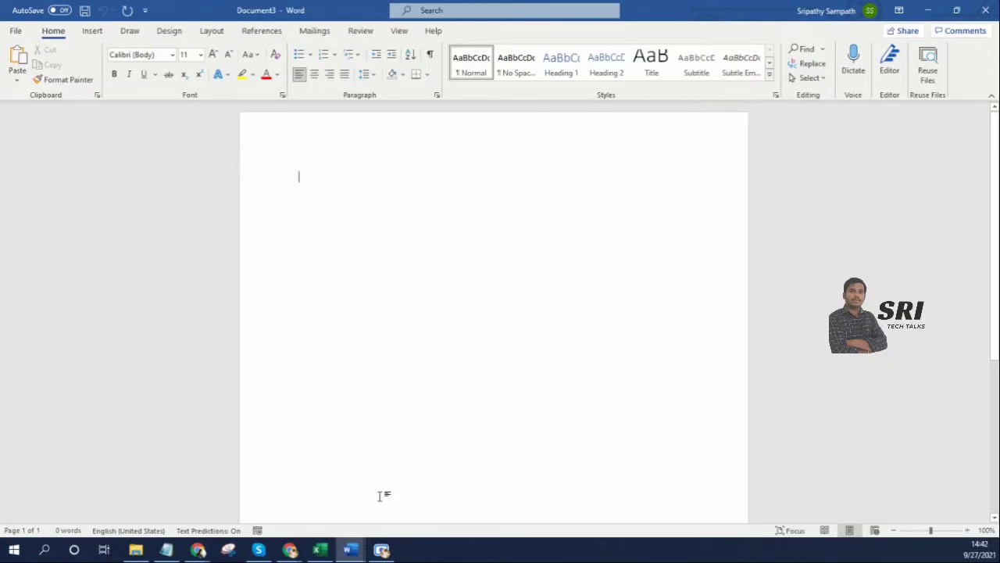
{"action": "mouse_move", "coordinate": [365, 553]}
{"action": "left_click", "coordinate": [280, 491]}
{"action": "scroll", "coordinate": [399, 350], "scroll_direction": "down", "scroll_amount": 15}
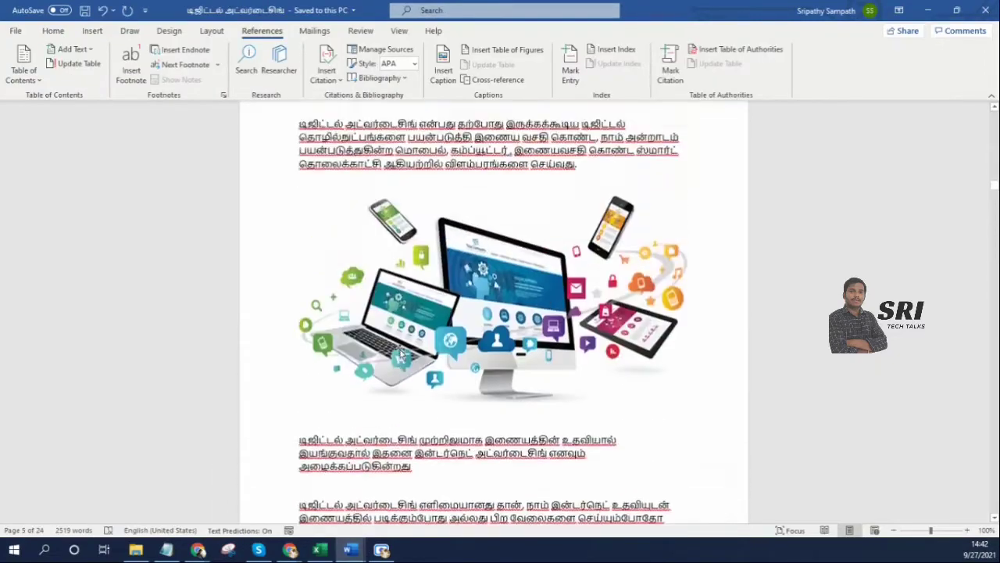
{"action": "scroll", "coordinate": [400, 349], "scroll_direction": "up", "scroll_amount": 5}
{"action": "scroll", "coordinate": [400, 349], "scroll_direction": "up", "scroll_amount": 5}
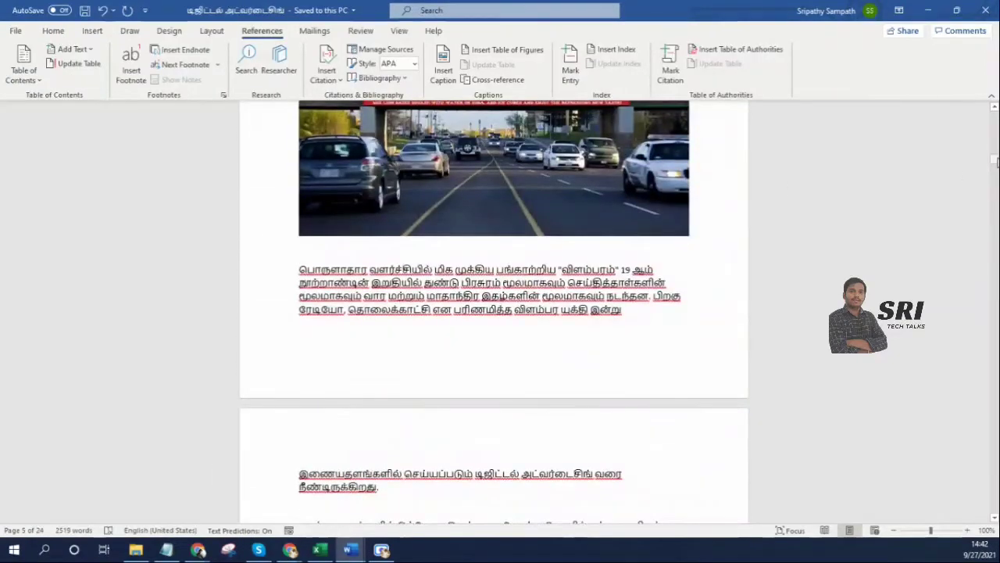
{"action": "left_click_drag", "start_coordinate": [994, 161], "coordinate": [994, 116]}
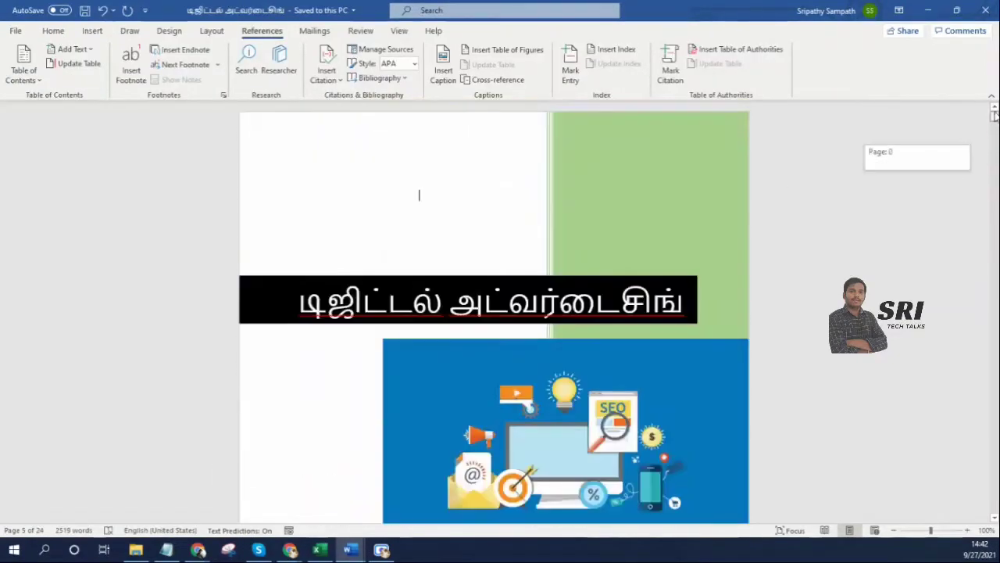
{"action": "left_click", "coordinate": [927, 10]}
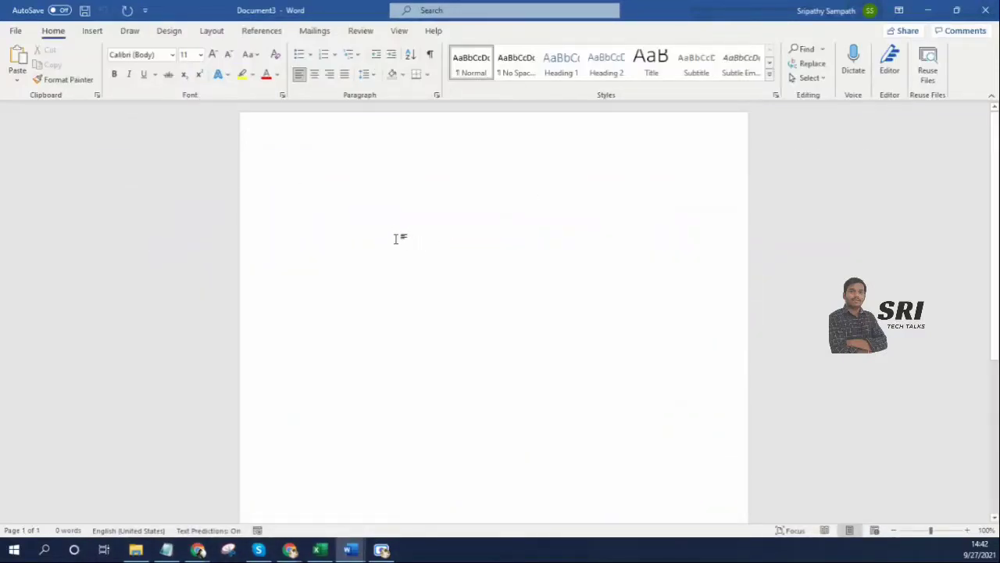
Insert the built-in Motion cover page from the Insert tab's Cover Page gallery.
{"action": "left_click", "coordinate": [92, 30]}
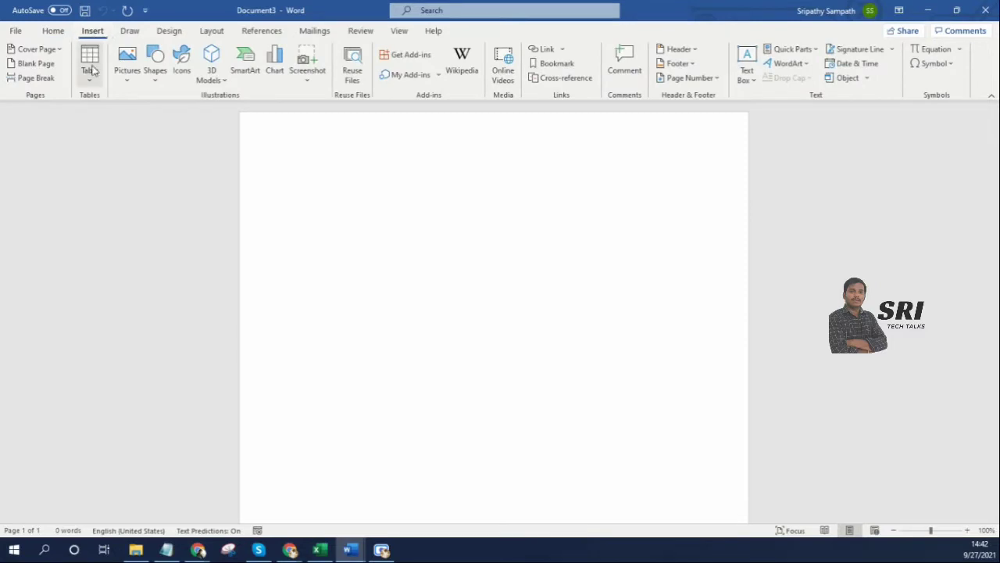
{"action": "left_click", "coordinate": [35, 50]}
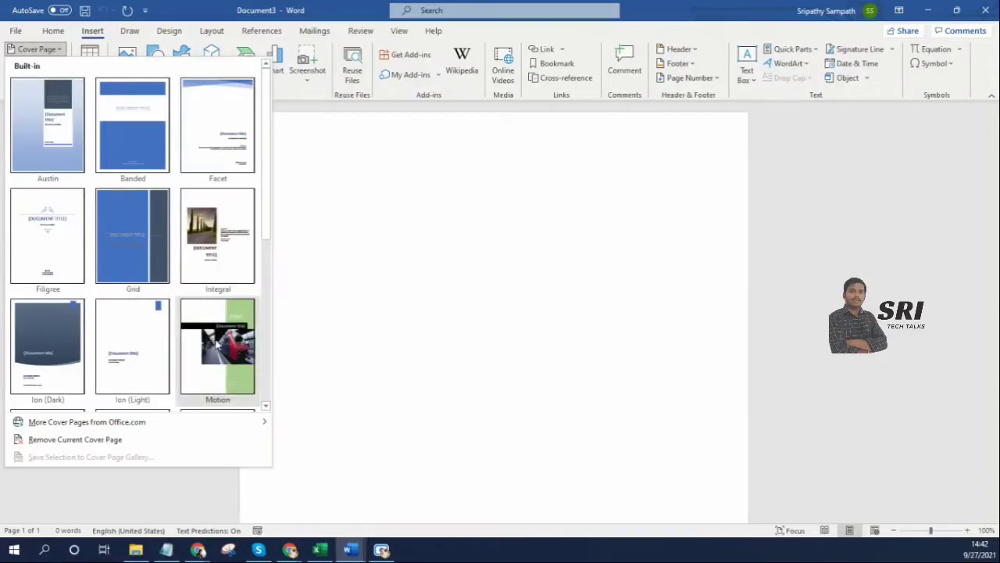
{"action": "scroll", "coordinate": [203, 335], "scroll_direction": "down", "scroll_amount": 5}
{"action": "scroll", "coordinate": [184, 312], "scroll_direction": "up", "scroll_amount": 5}
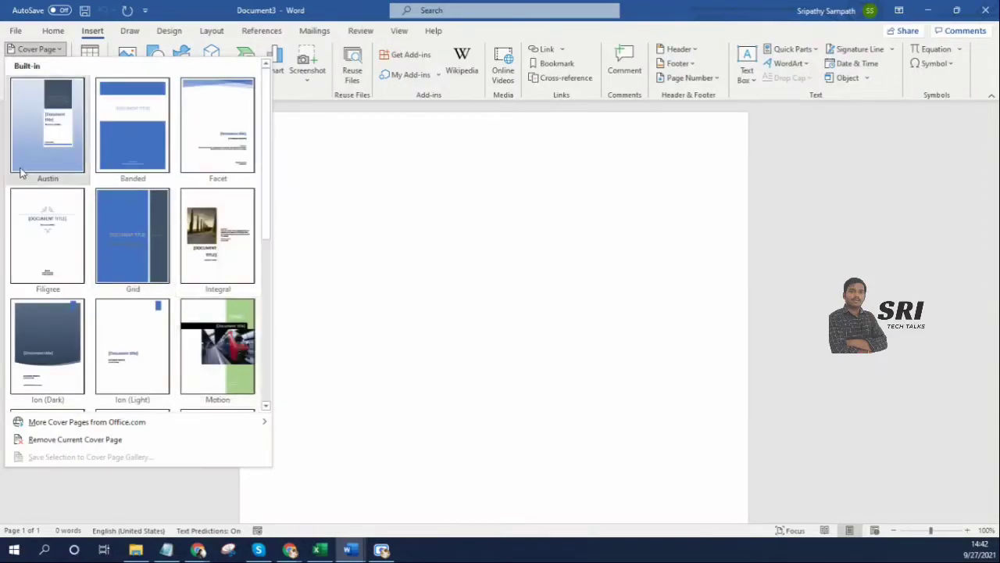
{"action": "scroll", "coordinate": [154, 219], "scroll_direction": "down", "scroll_amount": 5}
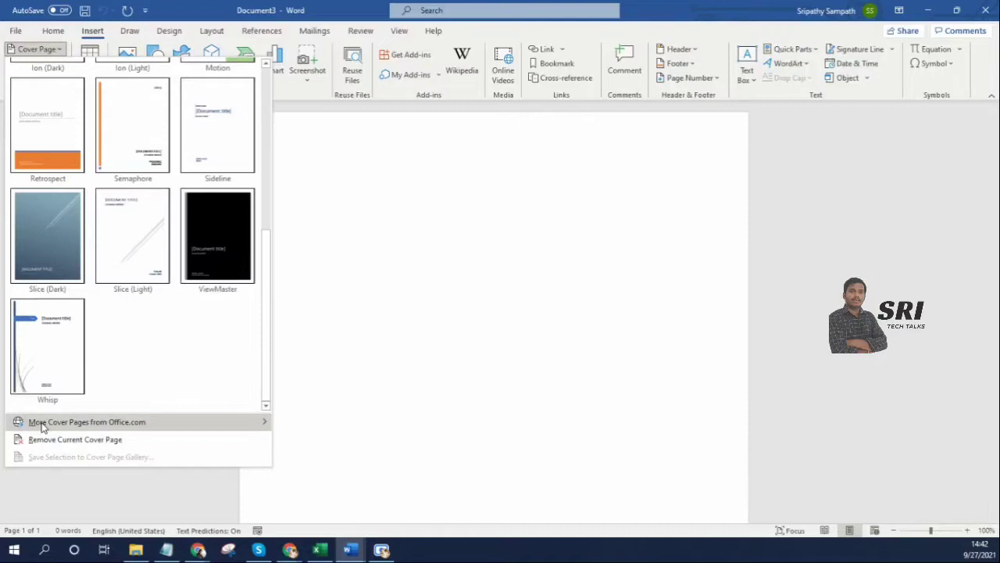
{"action": "mouse_move", "coordinate": [125, 427]}
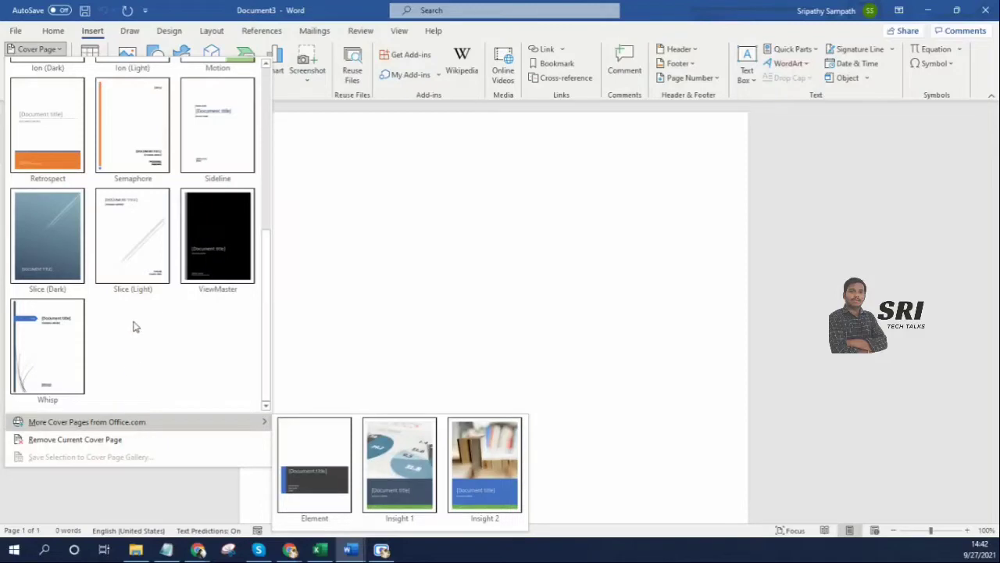
{"action": "scroll", "coordinate": [133, 326], "scroll_direction": "up", "scroll_amount": 5}
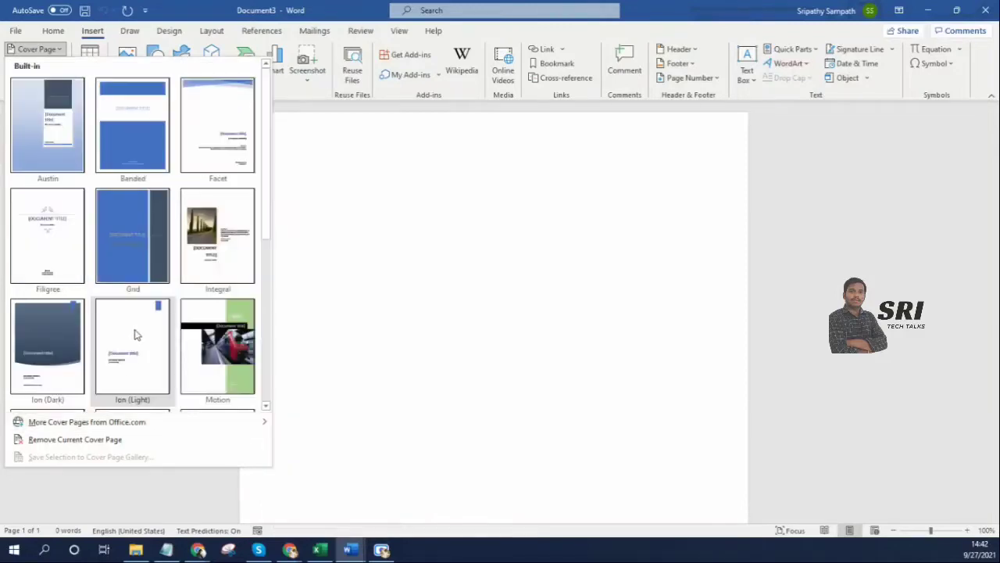
{"action": "left_click", "coordinate": [209, 344]}
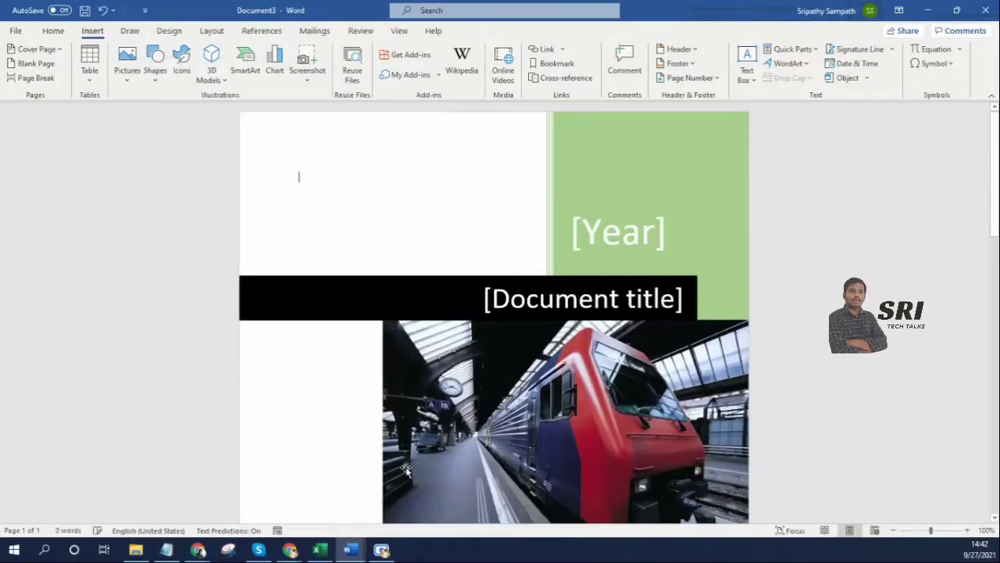
Check the finished Tamil ebook for reference, then return to the new cover's Year placeholder.
{"action": "left_click", "coordinate": [351, 549]}
{"action": "left_click", "coordinate": [312, 500]}
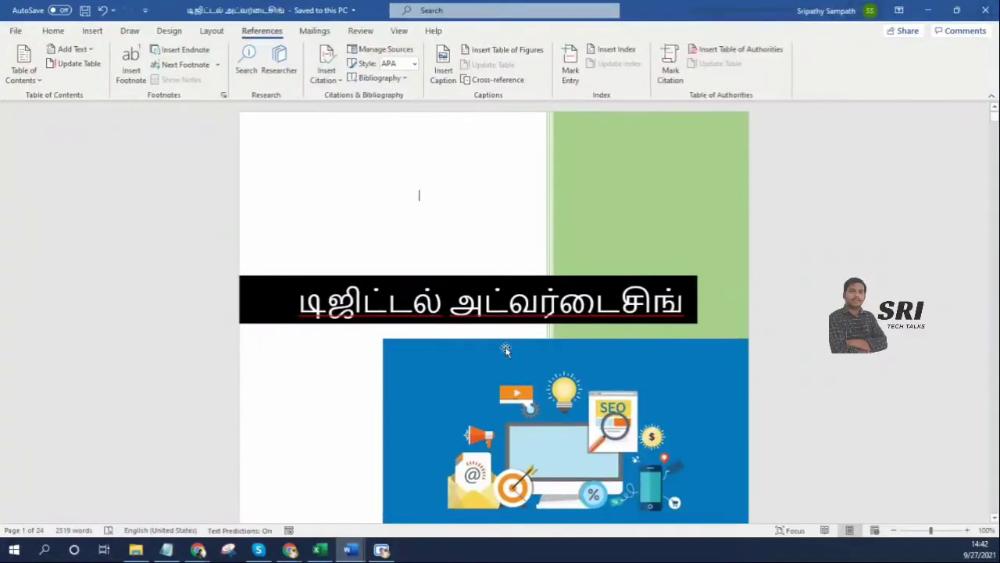
{"action": "left_click", "coordinate": [359, 554]}
{"action": "left_click", "coordinate": [437, 492]}
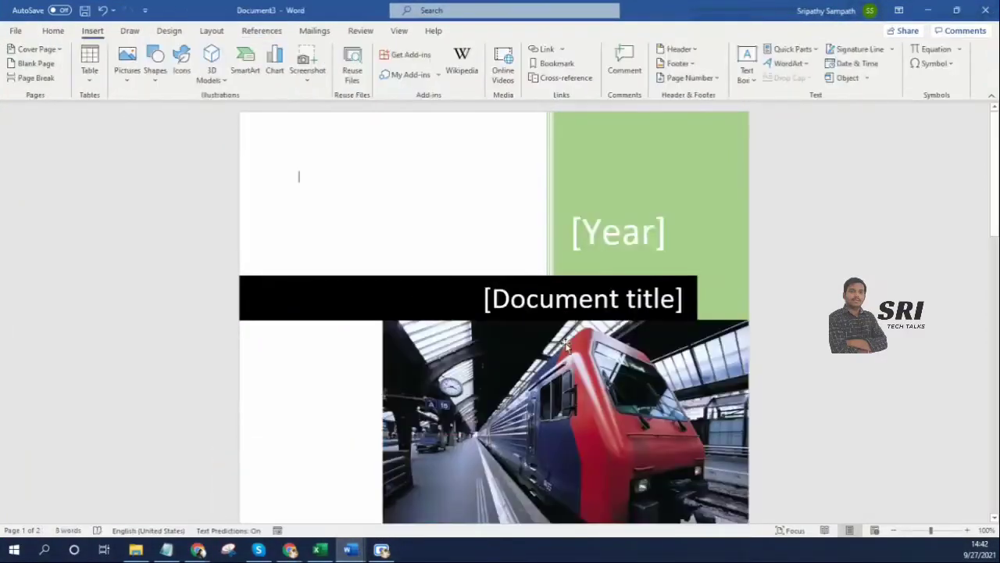
{"action": "left_click", "coordinate": [621, 239]}
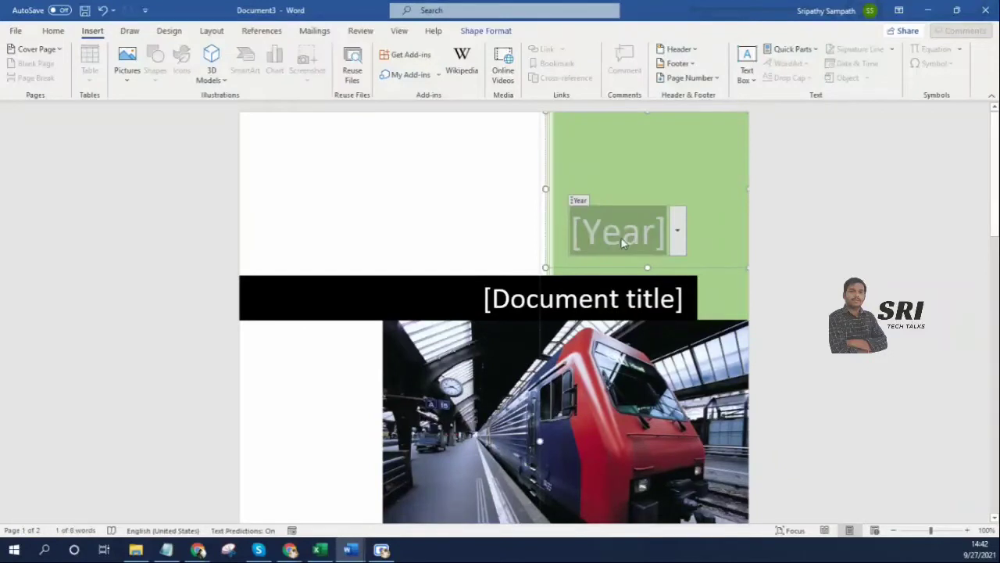
Enter 2021 as the cover year and 'Book name' as the document title.
{"action": "type", "text": "2021"}
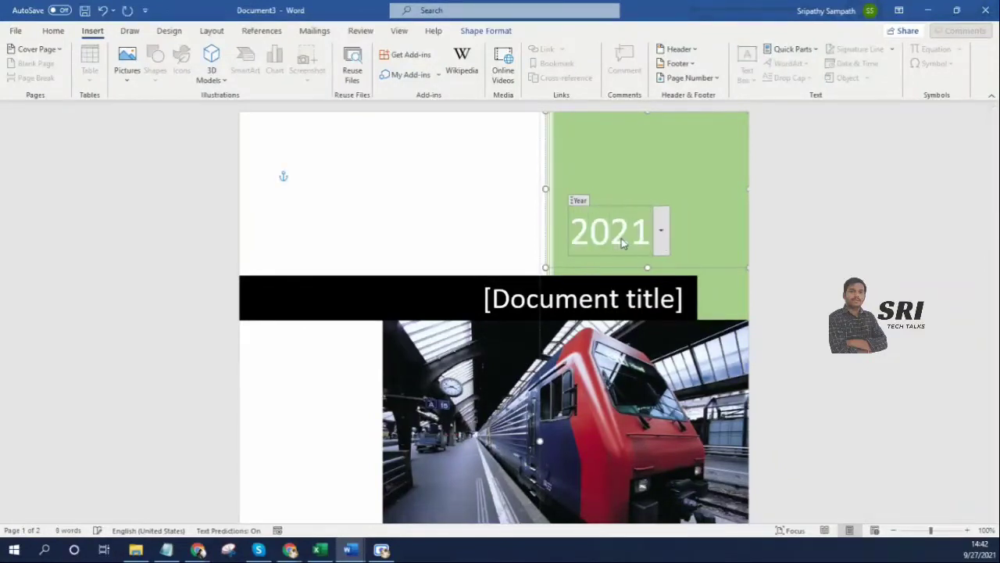
{"action": "left_click", "coordinate": [588, 311]}
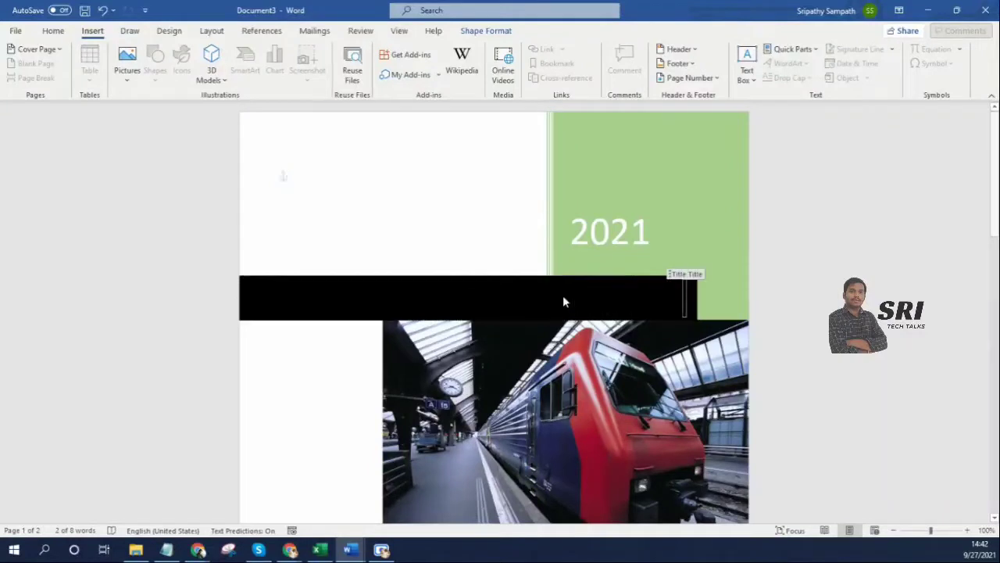
{"action": "type", "text": "Book name"}
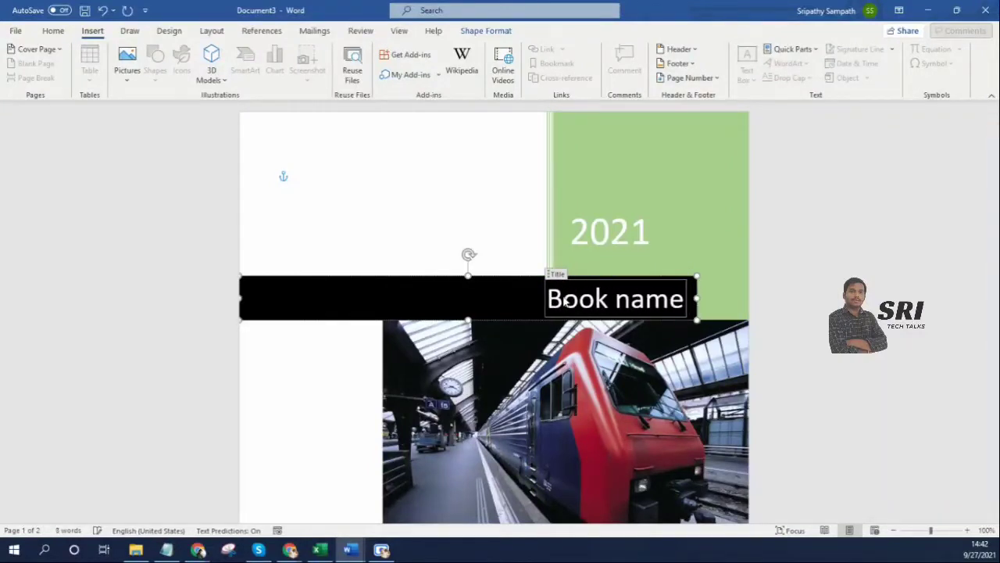
{"action": "left_click", "coordinate": [419, 196]}
{"action": "scroll", "coordinate": [668, 406], "scroll_direction": "down", "scroll_amount": 2}
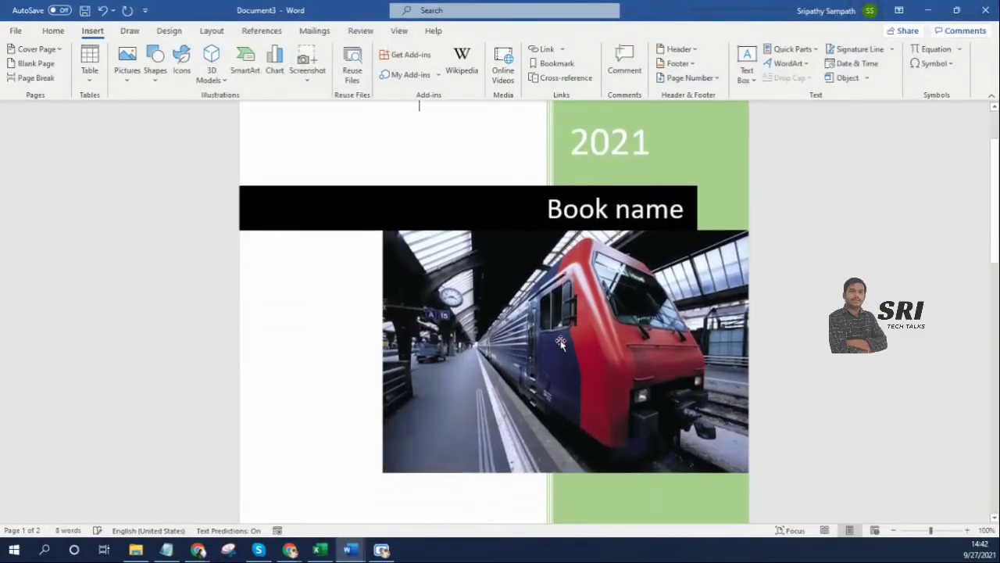
{"action": "left_click", "coordinate": [556, 339]}
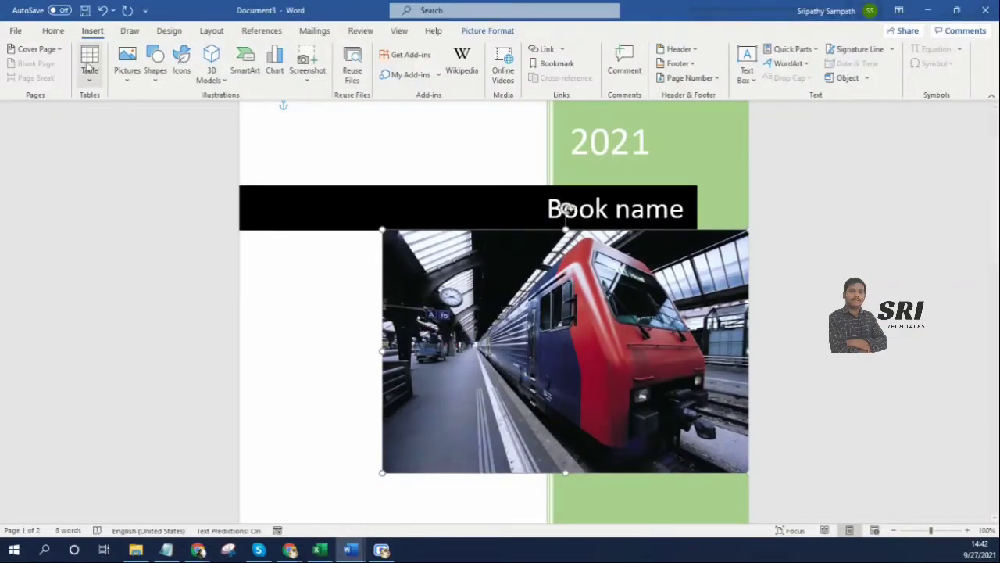
Insert the wp3950108 picture from Downloads, then delete it when it lands in the wrong place.
{"action": "left_click", "coordinate": [127, 66]}
{"action": "left_click", "coordinate": [143, 118]}
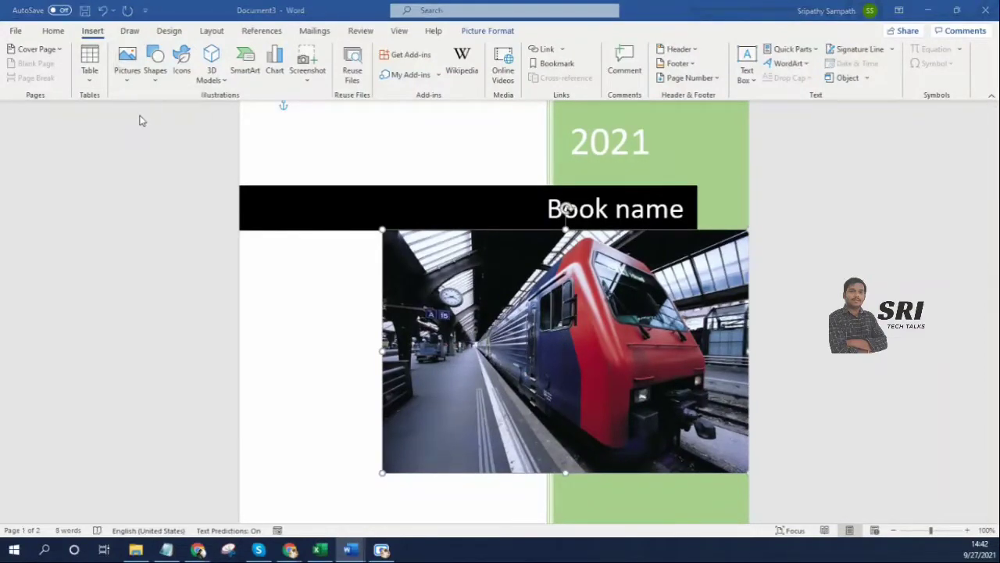
{"action": "left_click", "coordinate": [161, 111]}
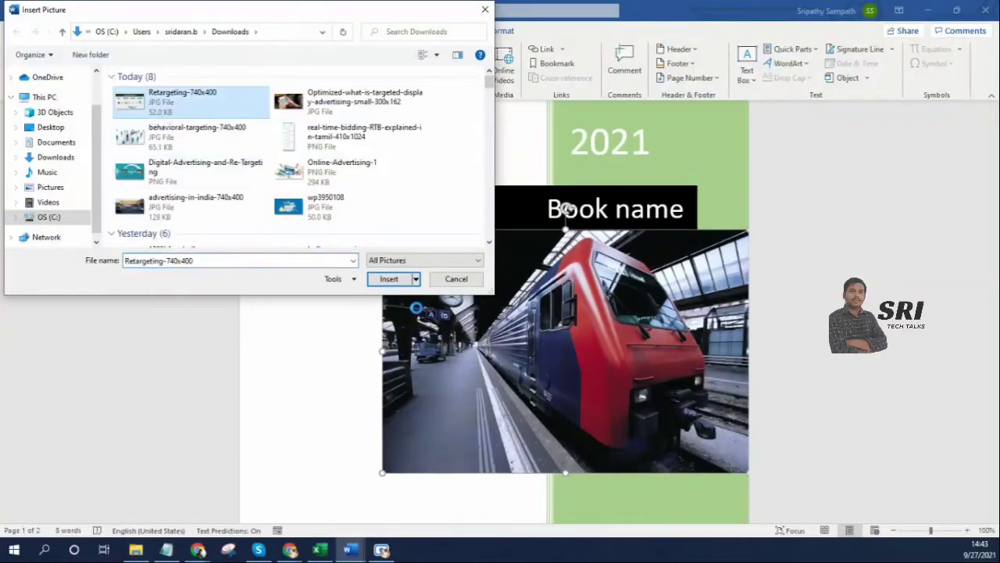
{"action": "left_click", "coordinate": [313, 205]}
{"action": "left_click", "coordinate": [389, 279]}
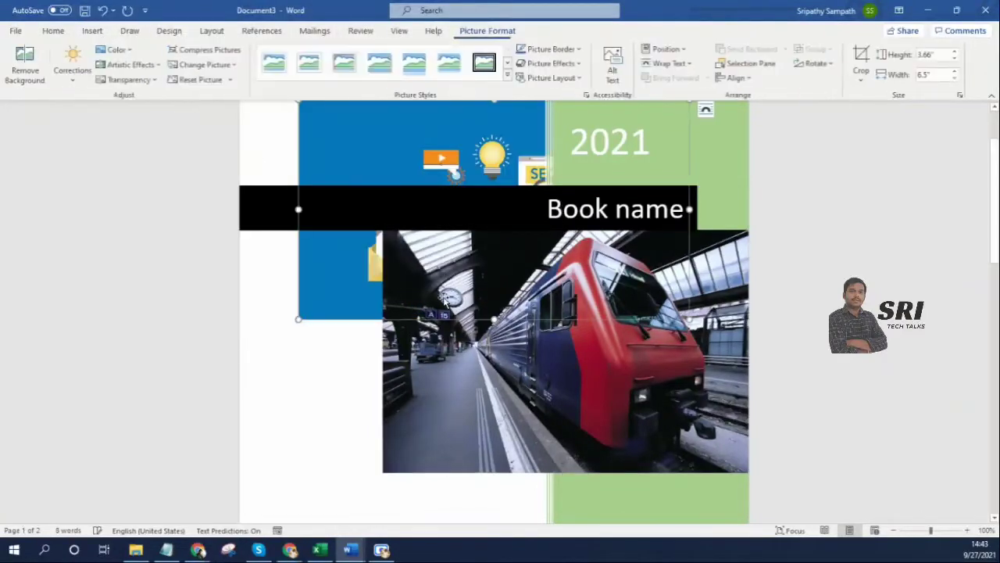
{"action": "left_click", "coordinate": [616, 388]}
{"action": "left_click", "coordinate": [418, 157]}
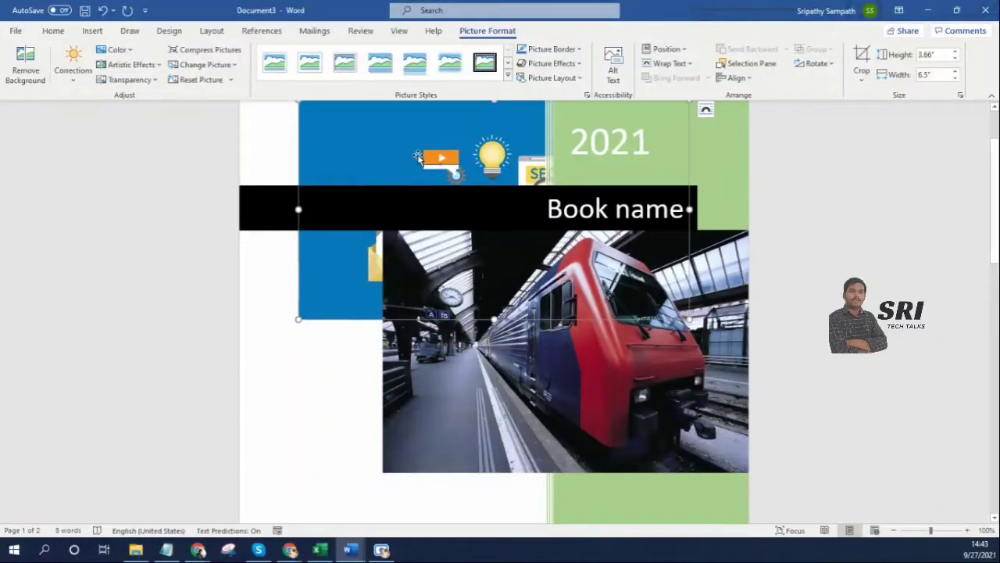
{"action": "key", "text": "Delete"}
Swap the cover's train photo for the wp3950108 picture using Change Picture.
{"action": "left_click", "coordinate": [530, 316]}
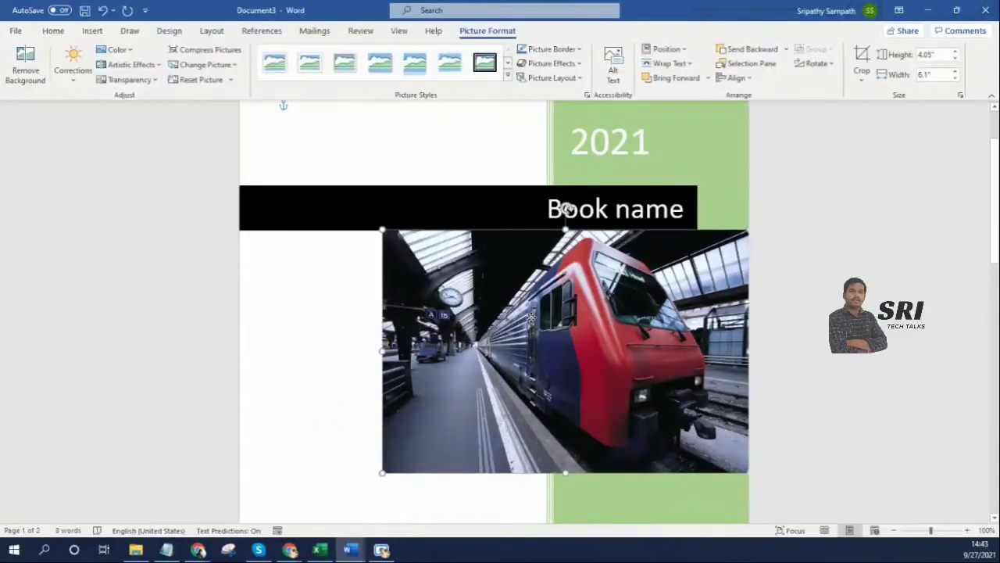
{"action": "right_click", "coordinate": [530, 316]}
{"action": "mouse_move", "coordinate": [583, 124]}
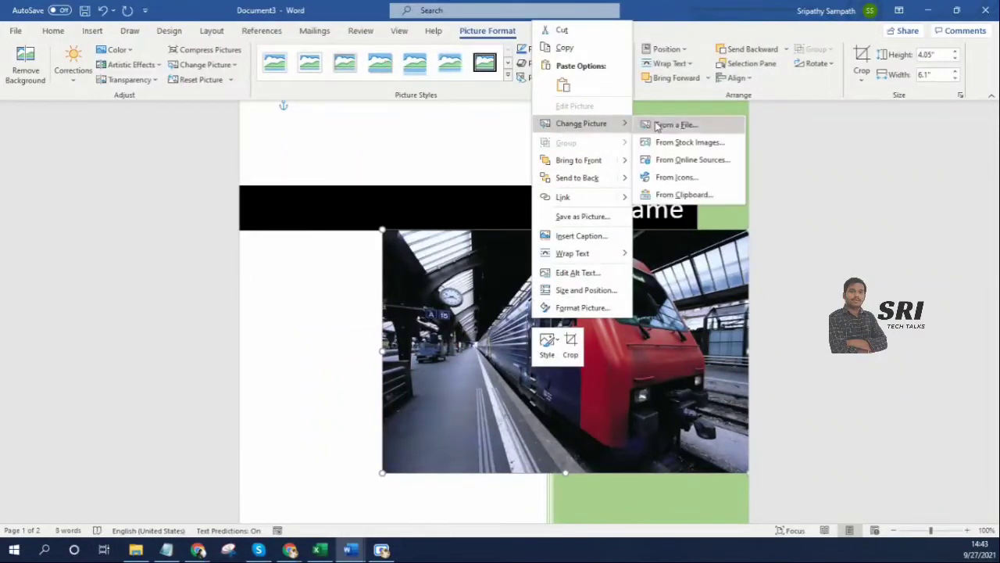
{"action": "left_click", "coordinate": [657, 127]}
{"action": "left_click", "coordinate": [316, 207]}
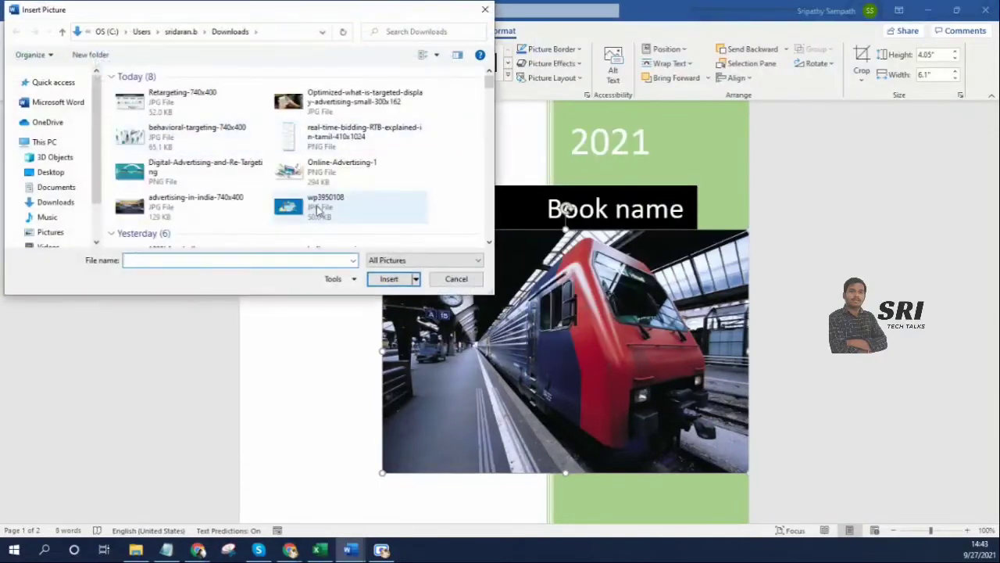
{"action": "left_click", "coordinate": [393, 279]}
{"action": "scroll", "coordinate": [437, 369], "scroll_direction": "down", "scroll_amount": 3}
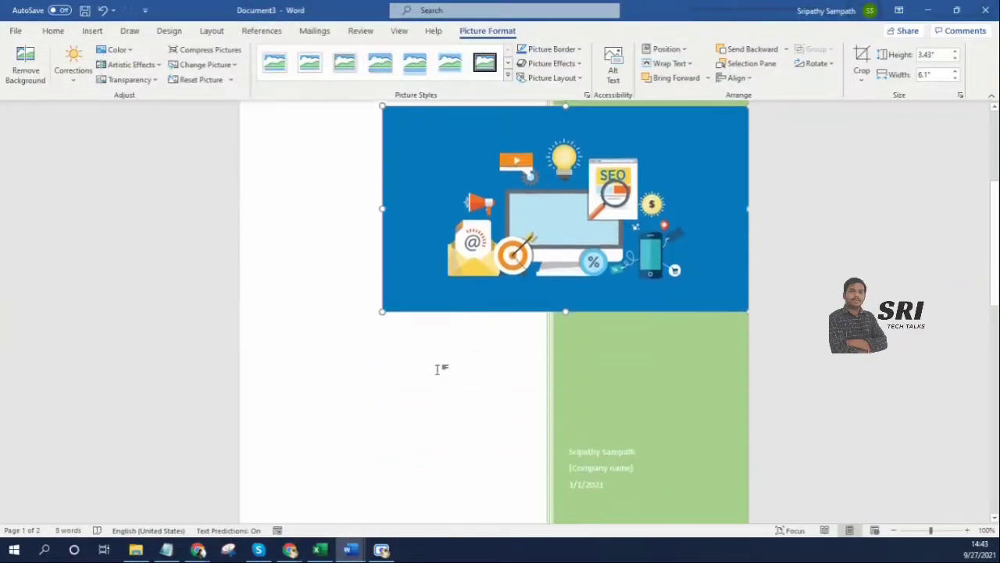
{"action": "scroll", "coordinate": [433, 383], "scroll_direction": "down", "scroll_amount": 5}
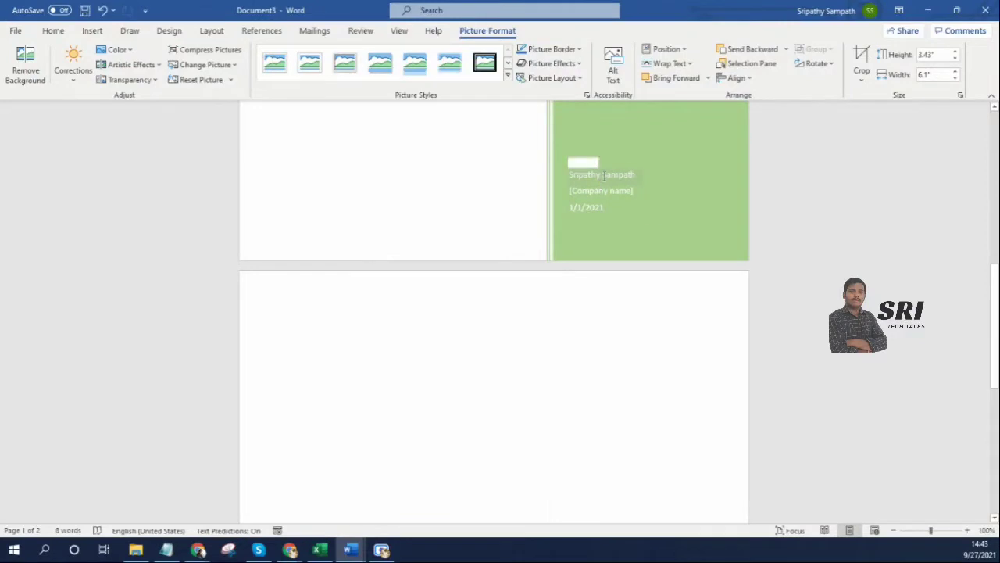
Clear the green panel's author, company and date text and type the author's name instead.
{"action": "left_click", "coordinate": [603, 176]}
{"action": "key", "text": "ctrl+a"}
{"action": "key", "text": "Delete"}
{"action": "type", "text": "sri"}
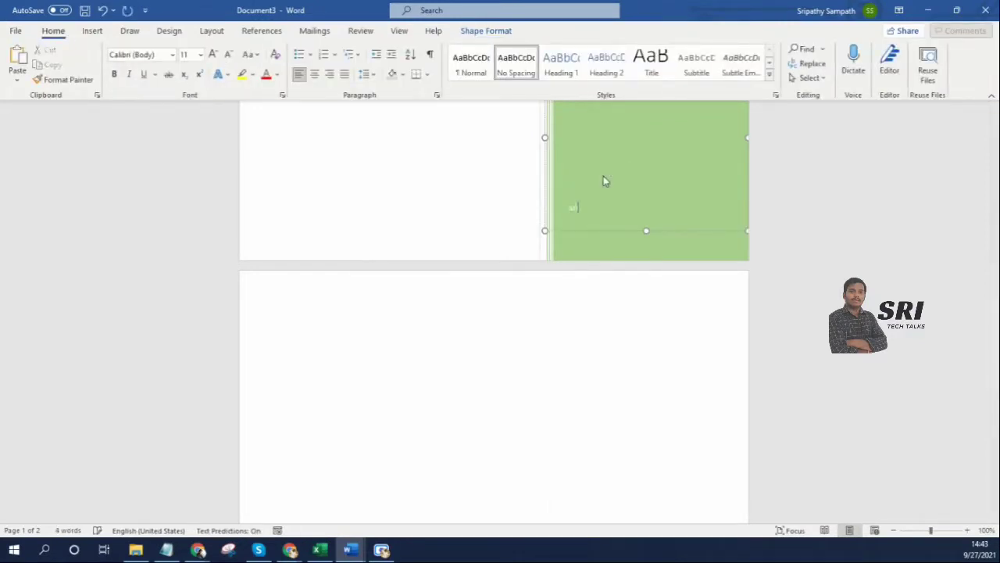
{"action": "type", "text": "daran"}
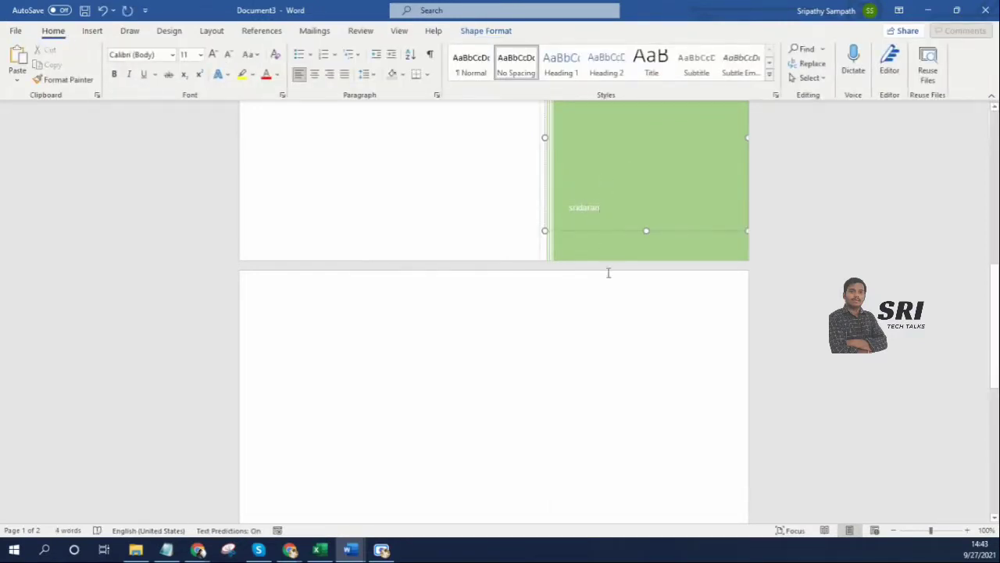
{"action": "left_click", "coordinate": [501, 318]}
{"action": "scroll", "coordinate": [387, 348], "scroll_direction": "down", "scroll_amount": 2}
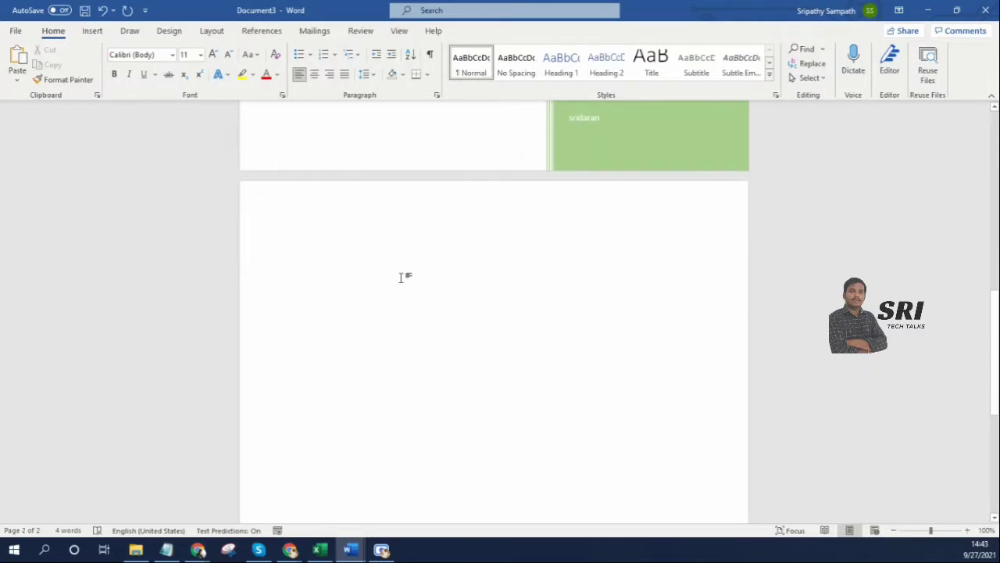
Type the heading 'Digital Advertising' on page 2, fixing the misspelt word.
{"action": "type", "text": "Tabl"}
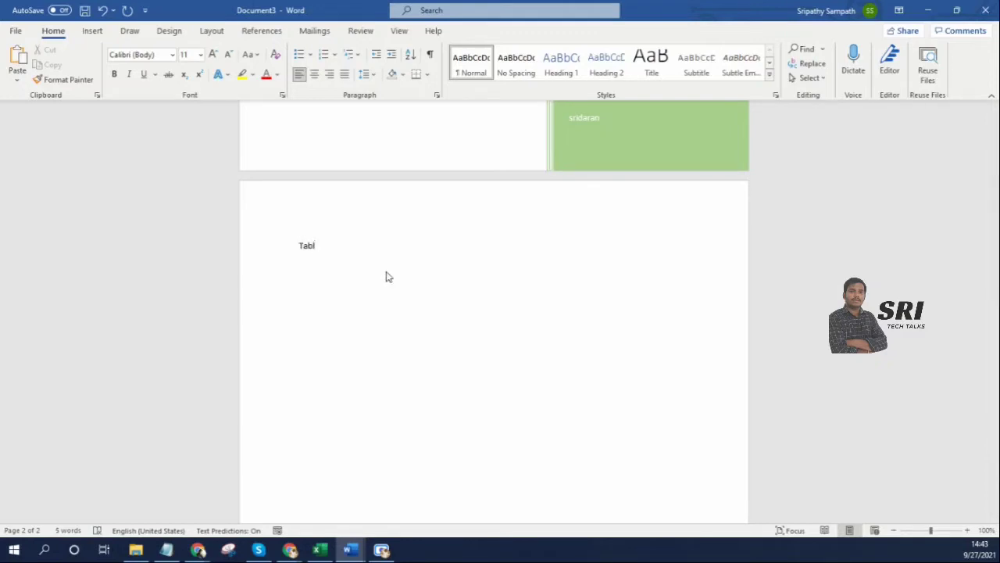
{"action": "key", "text": "ctrl+a"}
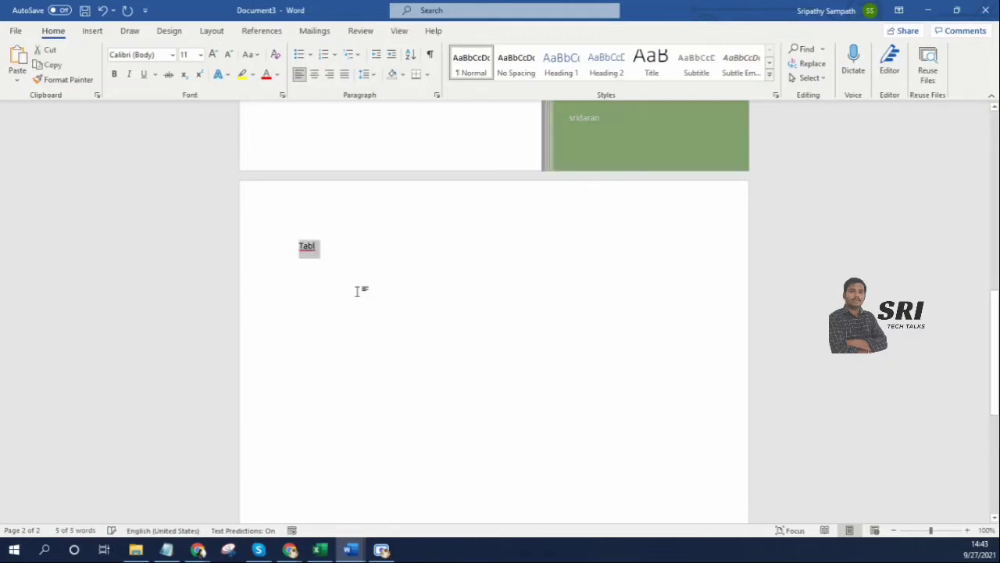
{"action": "right_click", "coordinate": [307, 247]}
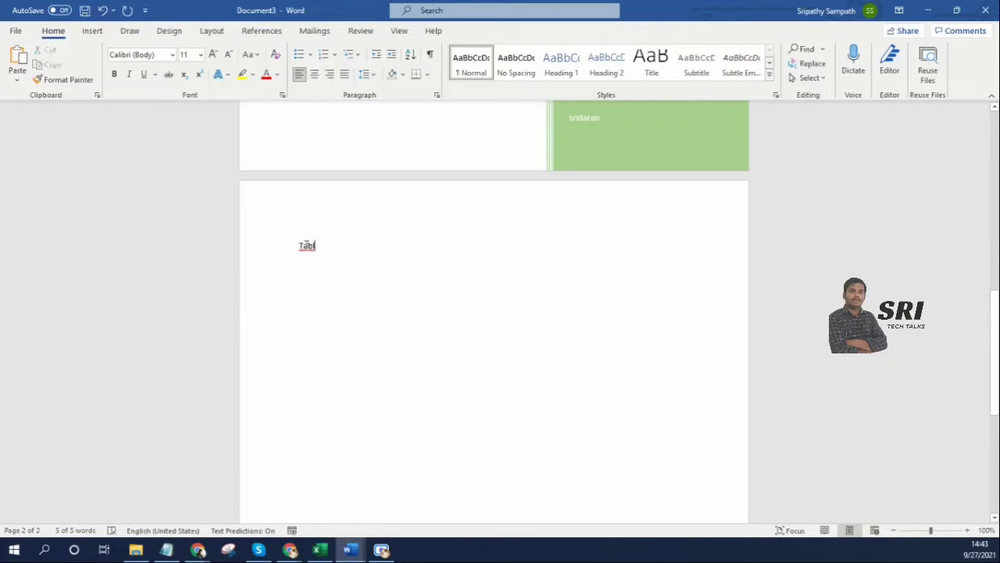
{"action": "double_click", "coordinate": [307, 246]}
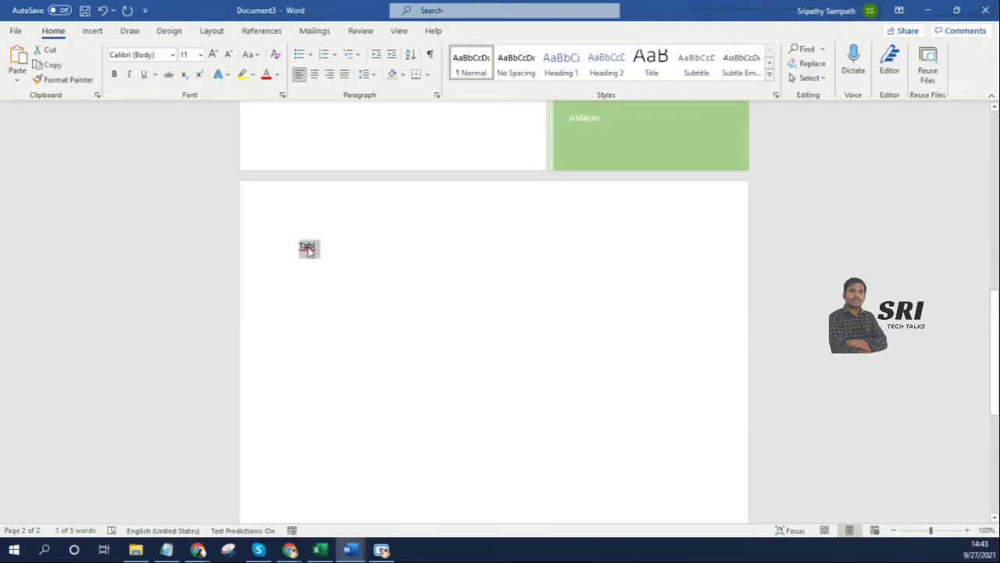
{"action": "type", "text": "Digital Adve"}
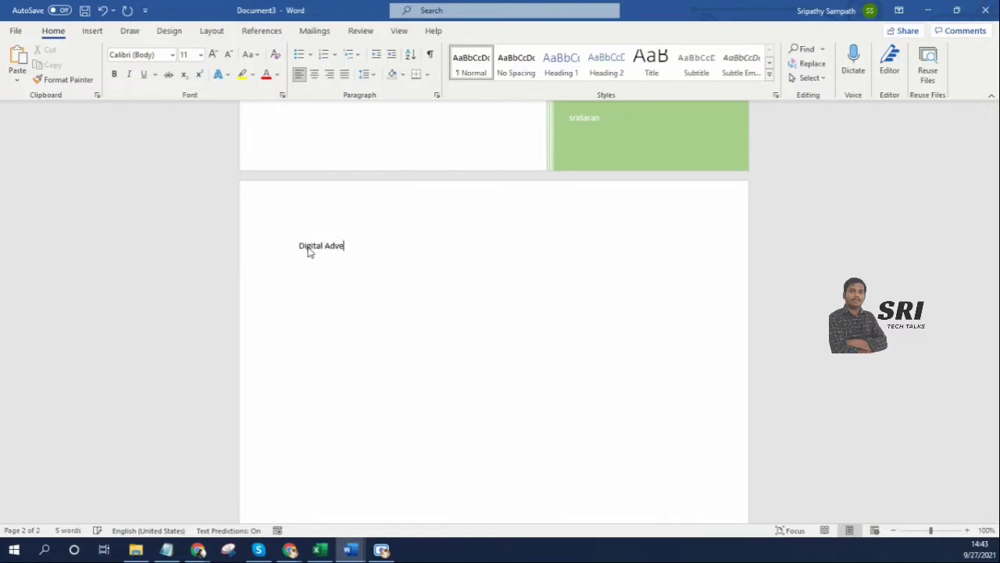
{"action": "type", "text": "rtising"}
{"action": "key", "text": "ctrl+a"}
Apply the Title style to 'Digital Advertising' and add an empty line below it.
{"action": "left_click_drag", "start_coordinate": [303, 247], "coordinate": [386, 247]}
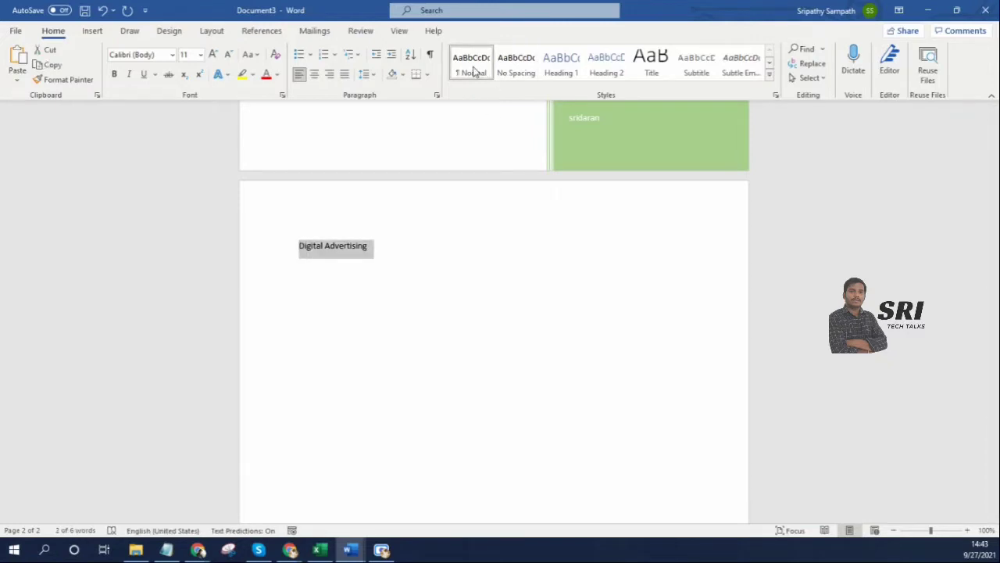
{"action": "left_click", "coordinate": [652, 67]}
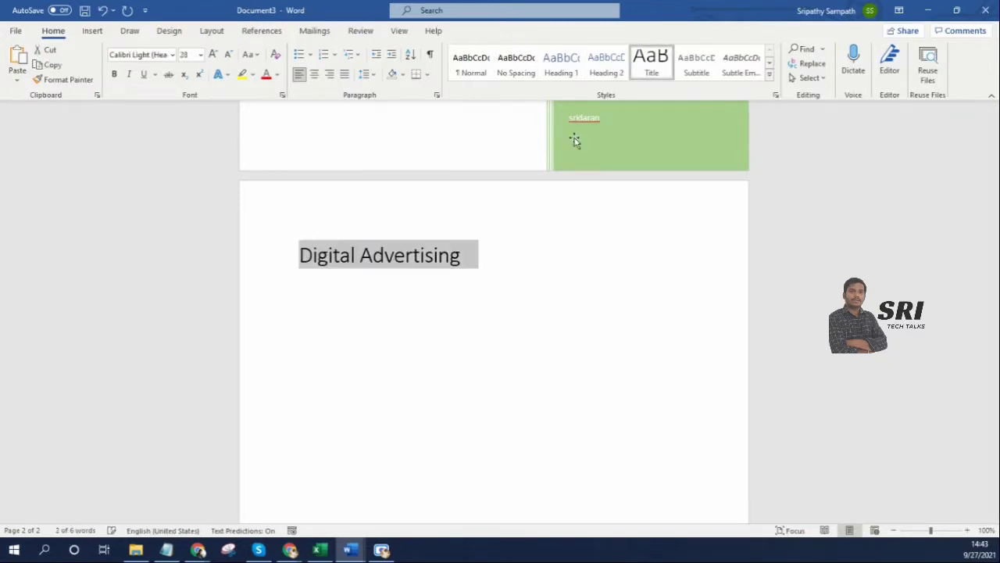
{"action": "left_click", "coordinate": [353, 290]}
{"action": "left_click", "coordinate": [511, 262]}
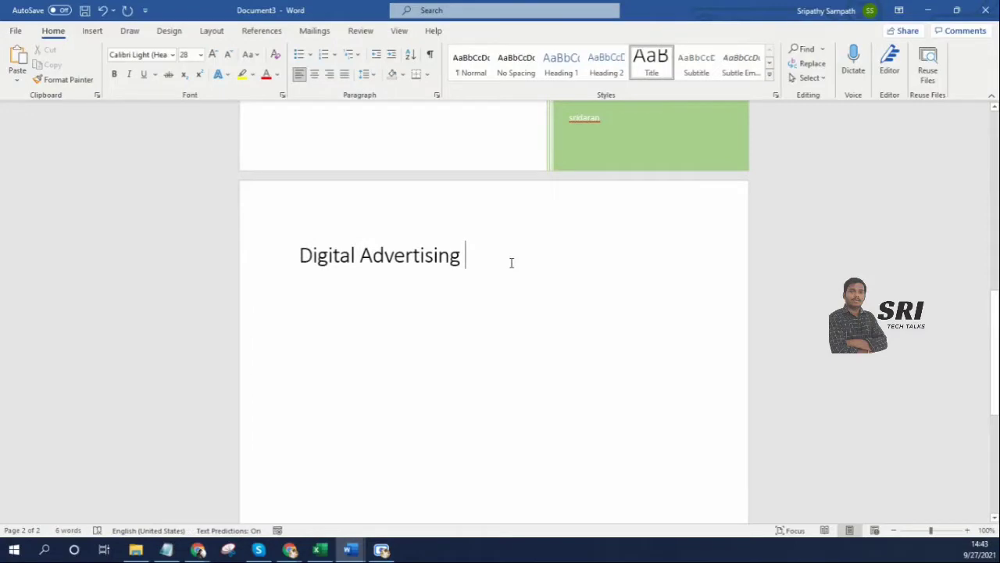
{"action": "key", "text": "Return"}
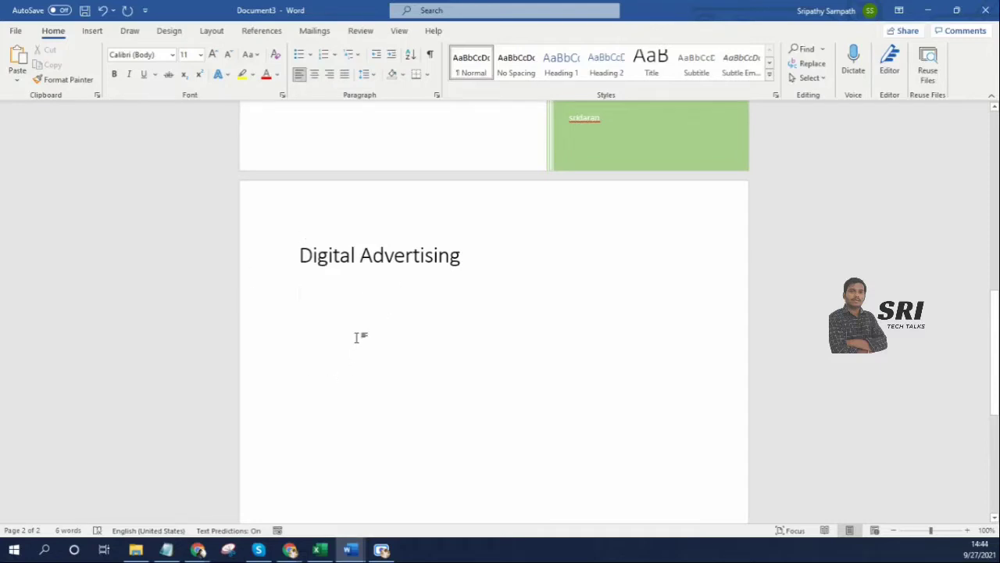
Insert a custom table of contents under the title and dismiss the heading-style notice.
{"action": "left_click", "coordinate": [257, 36]}
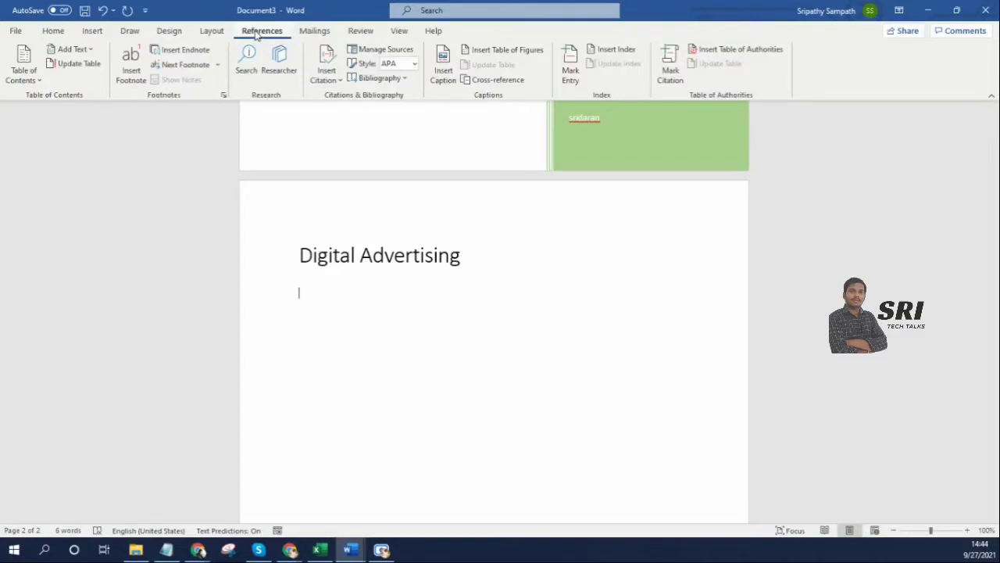
{"action": "left_click", "coordinate": [21, 78]}
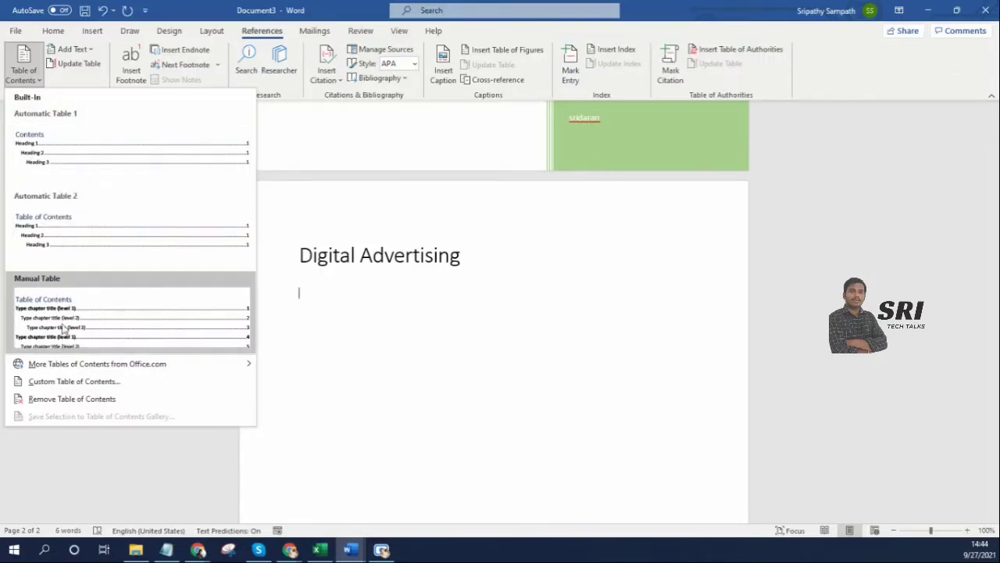
{"action": "left_click", "coordinate": [69, 383]}
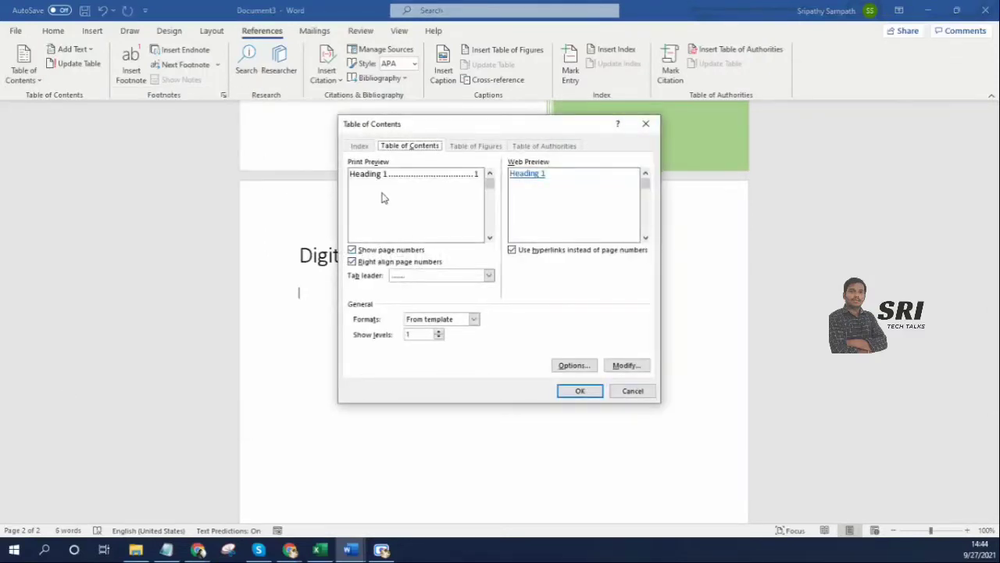
{"action": "left_click_drag", "start_coordinate": [483, 127], "coordinate": [801, 203]}
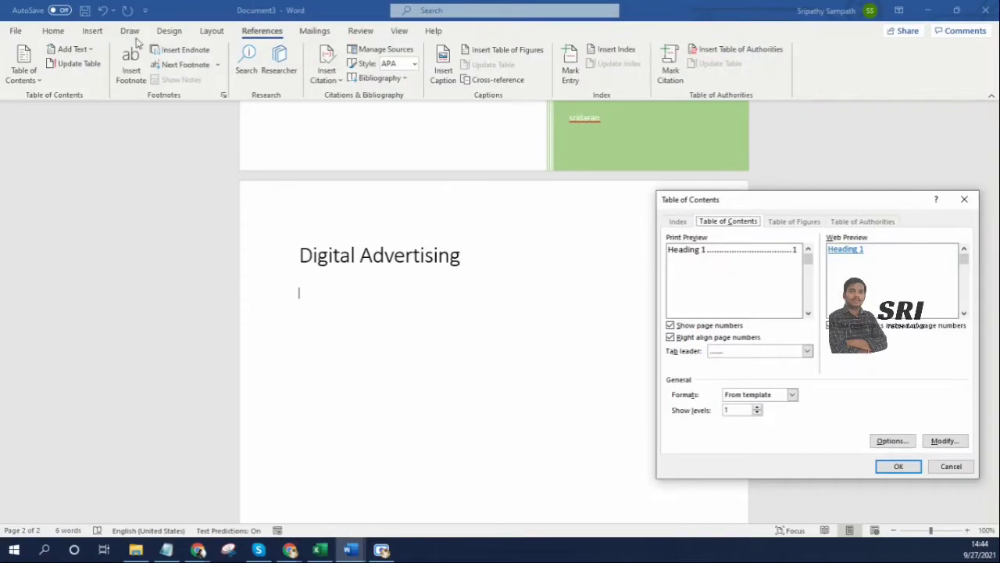
{"action": "left_click_drag", "start_coordinate": [792, 200], "coordinate": [604, 204]}
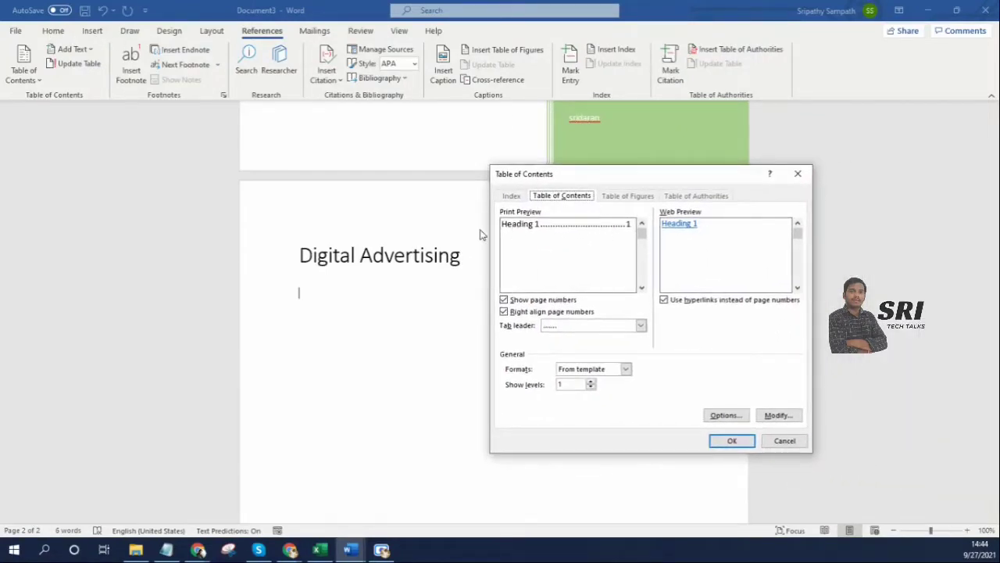
{"action": "left_click", "coordinate": [733, 440]}
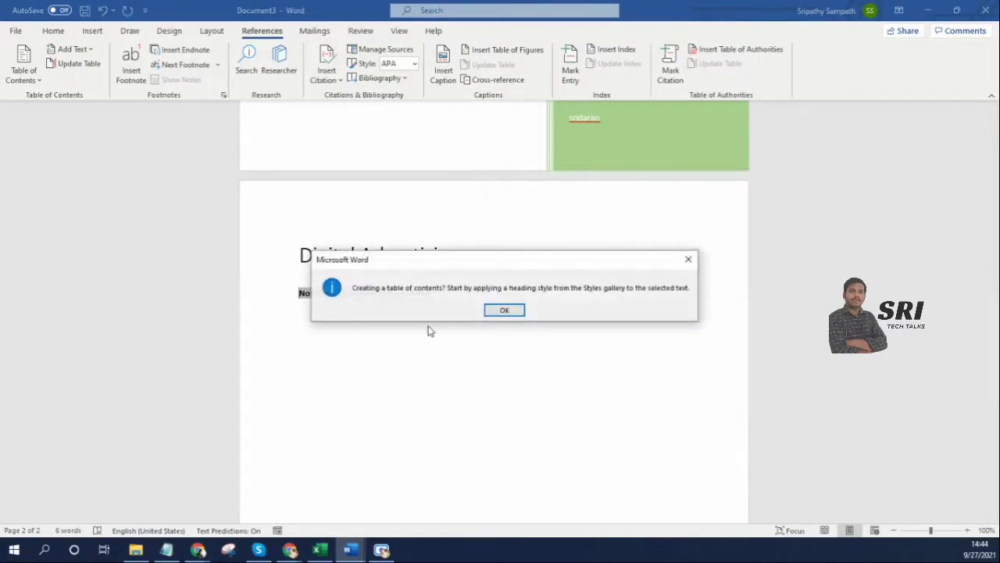
{"action": "left_click", "coordinate": [505, 310]}
Delete the 'No table of contents entries found' placeholder, leaving the line empty.
{"action": "left_click_drag", "start_coordinate": [299, 294], "coordinate": [434, 295]}
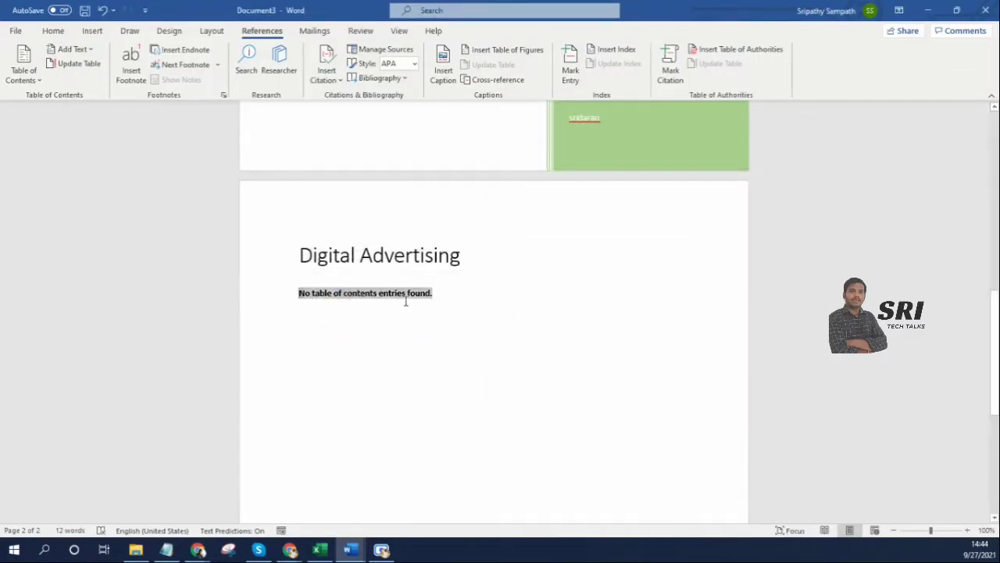
{"action": "key", "text": "Delete"}
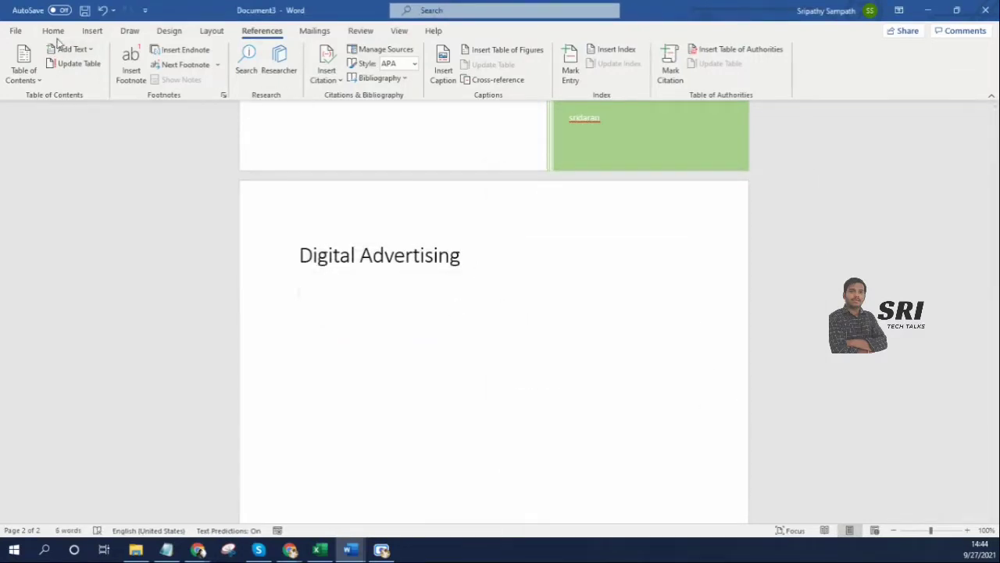
{"action": "left_click", "coordinate": [53, 31]}
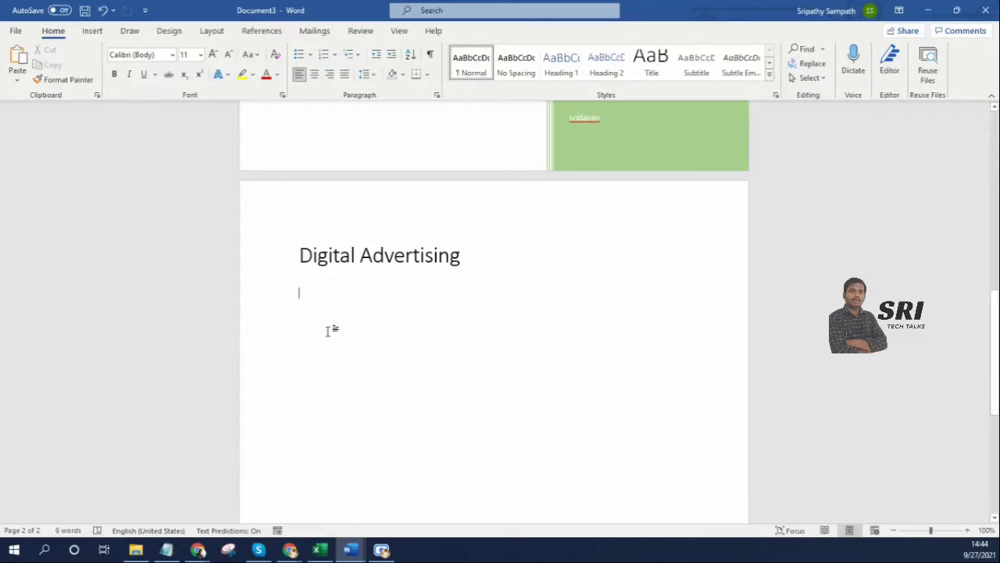
Show the built-in table of contents layouts from the References tab.
{"action": "left_click", "coordinate": [258, 33]}
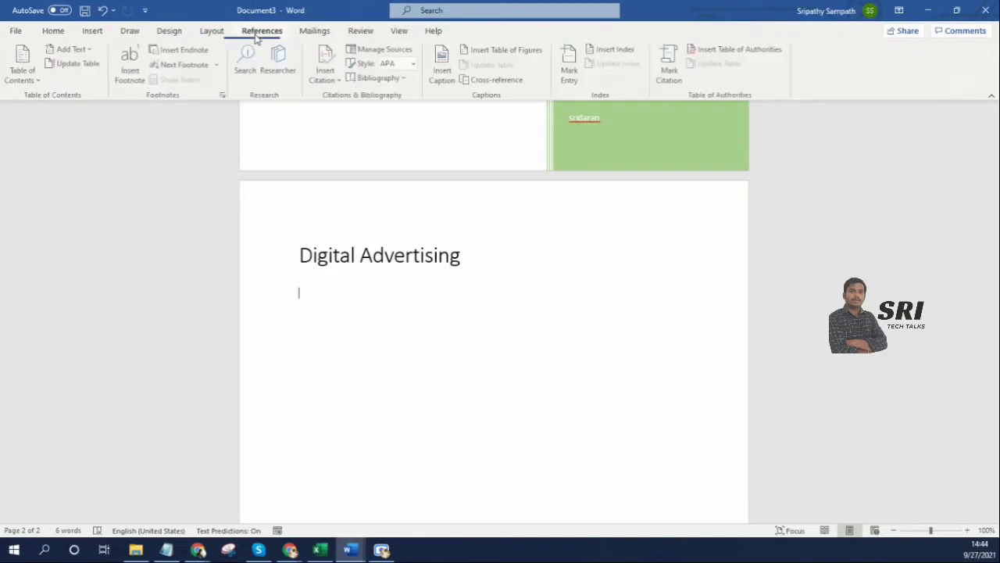
{"action": "left_click", "coordinate": [23, 74]}
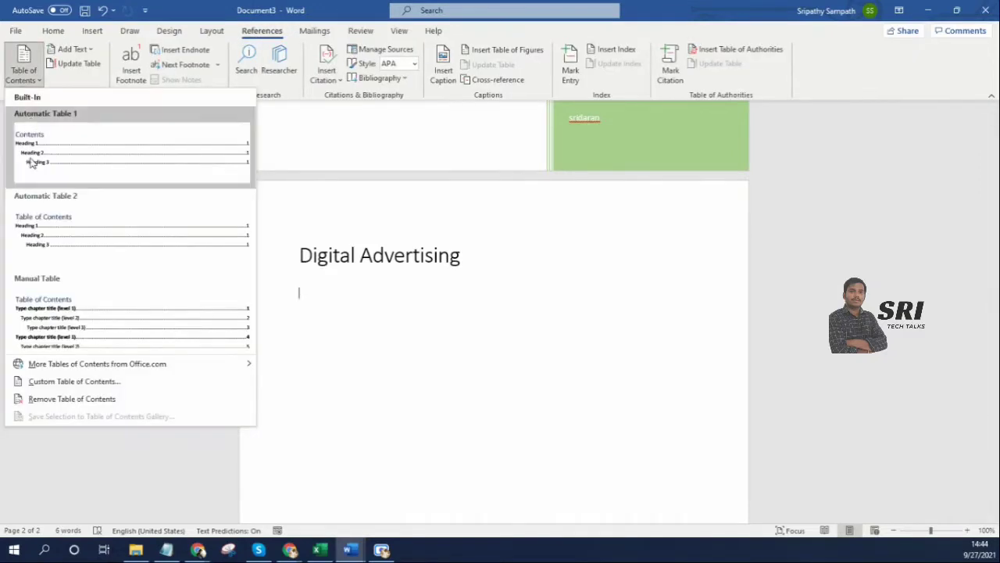
Insert a Custom Table of Contents with default settings and dismiss the heading-style notice.
{"action": "left_click", "coordinate": [45, 382]}
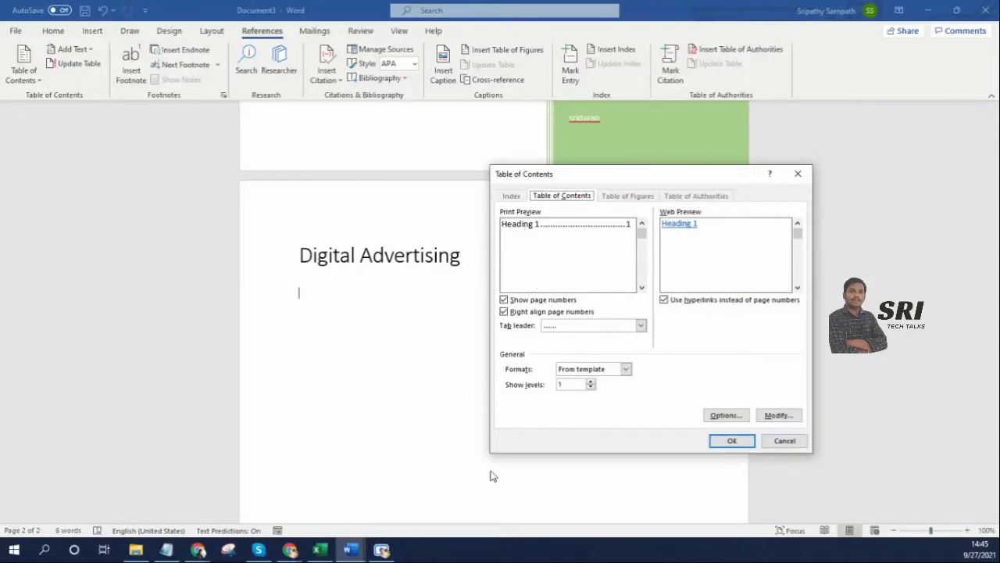
{"action": "left_click", "coordinate": [732, 442]}
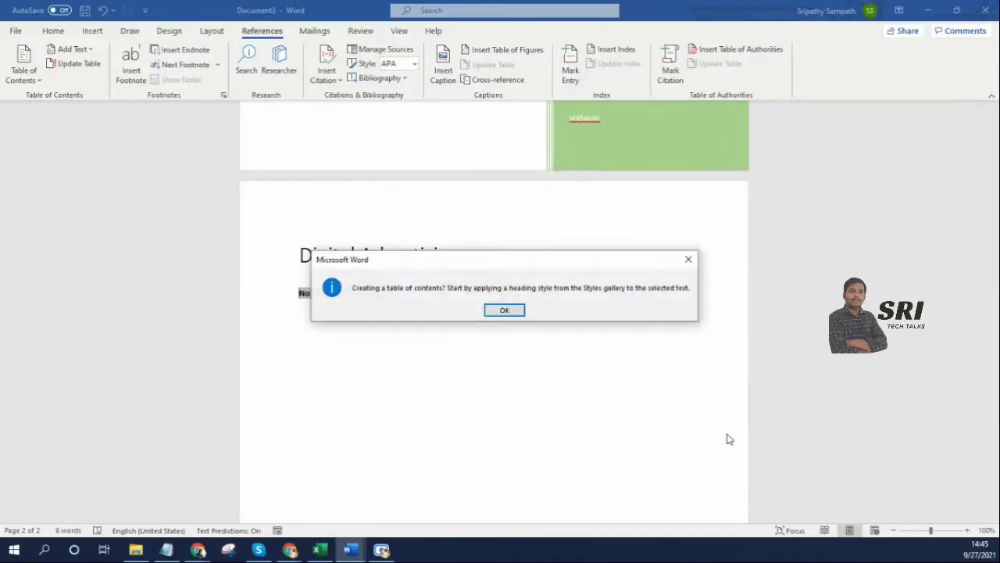
{"action": "left_click", "coordinate": [504, 310]}
{"action": "scroll", "coordinate": [415, 429], "scroll_direction": "down", "scroll_amount": 3}
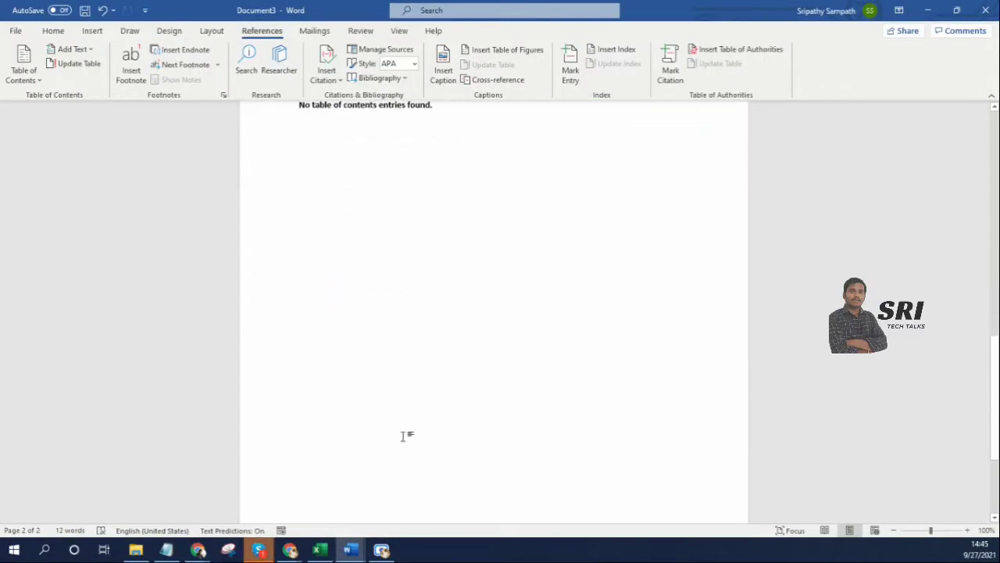
{"action": "mouse_move", "coordinate": [350, 549]}
{"action": "left_click", "coordinate": [298, 481]}
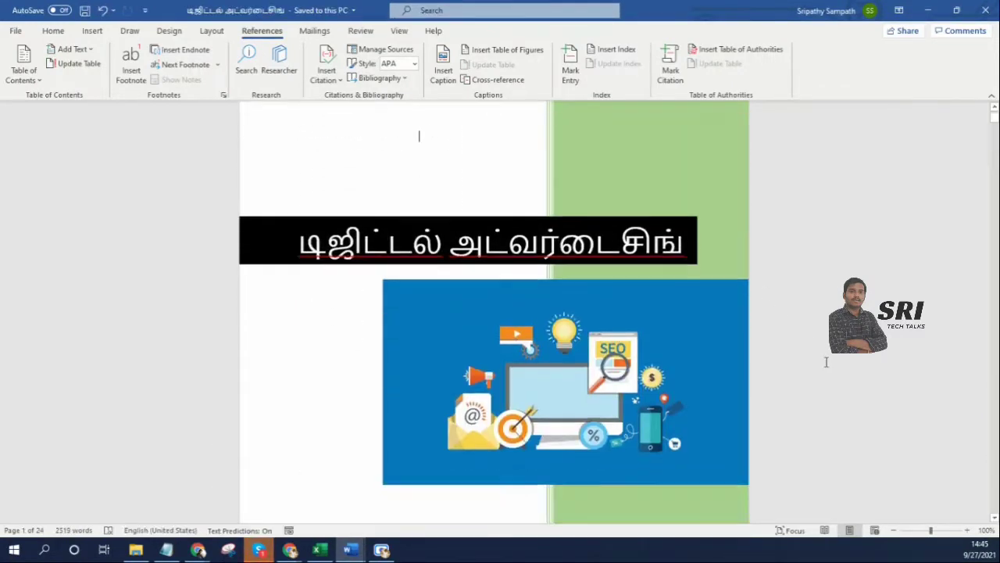
{"action": "scroll", "coordinate": [827, 369], "scroll_direction": "down", "scroll_amount": 5}
{"action": "scroll", "coordinate": [826, 373], "scroll_direction": "down", "scroll_amount": 6}
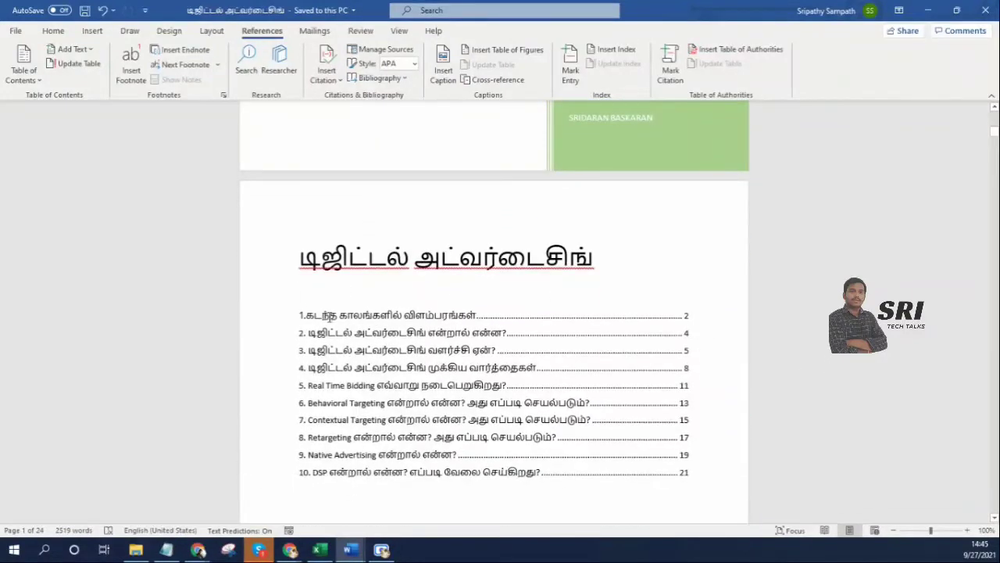
{"action": "scroll", "coordinate": [596, 357], "scroll_direction": "down", "scroll_amount": 6}
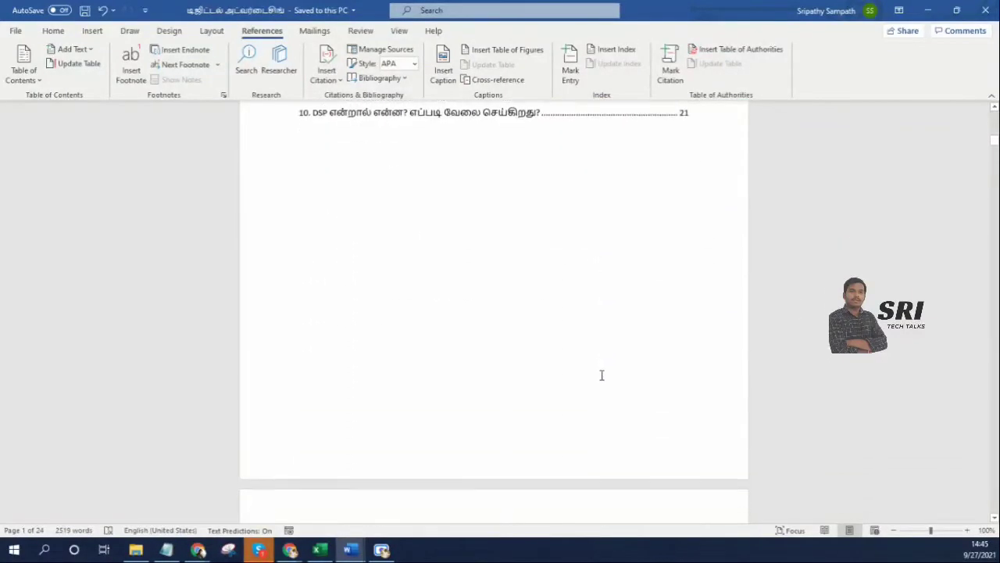
{"action": "scroll", "coordinate": [602, 375], "scroll_direction": "down", "scroll_amount": 3}
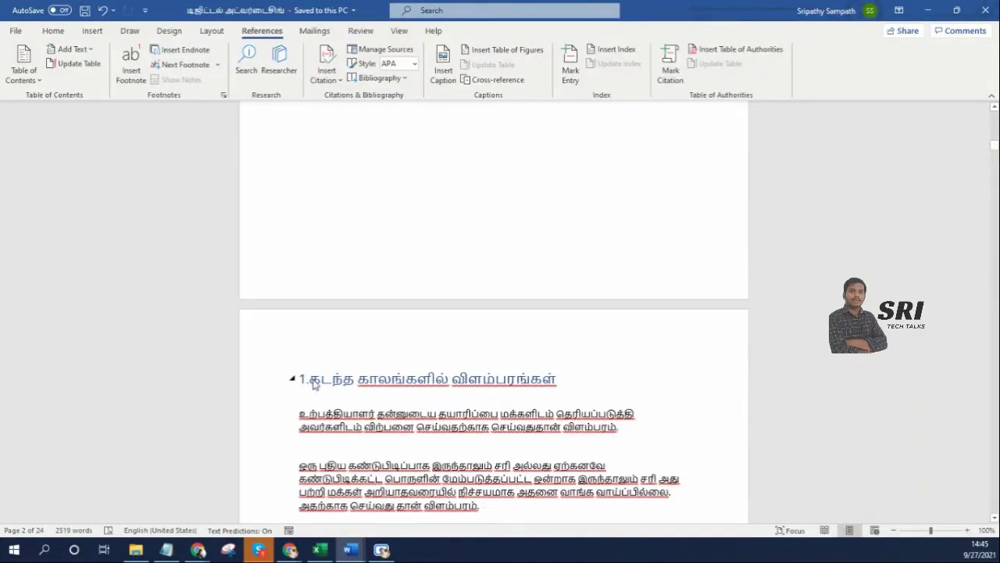
{"action": "left_click", "coordinate": [54, 33]}
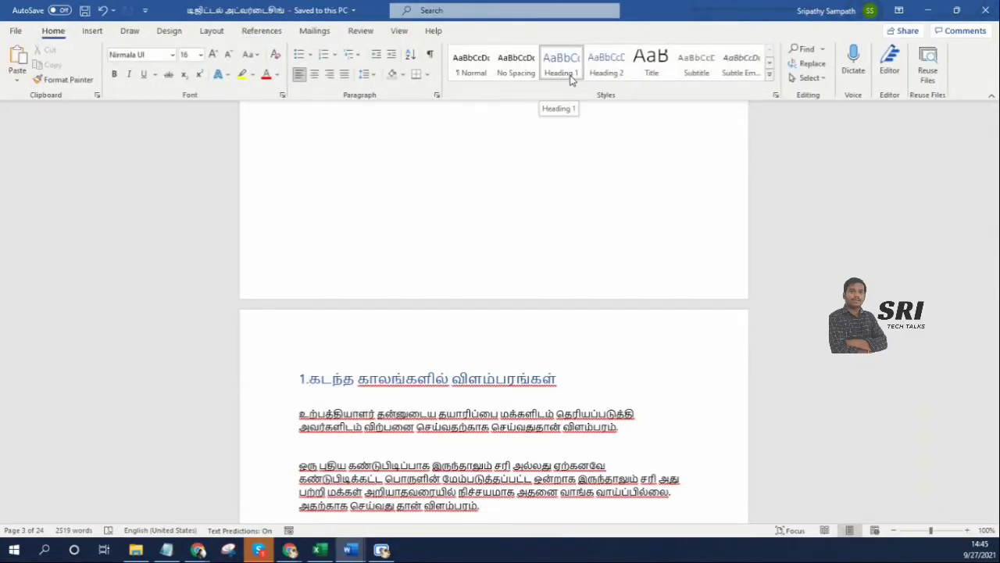
{"action": "scroll", "coordinate": [602, 367], "scroll_direction": "down", "scroll_amount": 5}
{"action": "scroll", "coordinate": [612, 390], "scroll_direction": "down", "scroll_amount": 5}
{"action": "scroll", "coordinate": [608, 395], "scroll_direction": "down", "scroll_amount": 5}
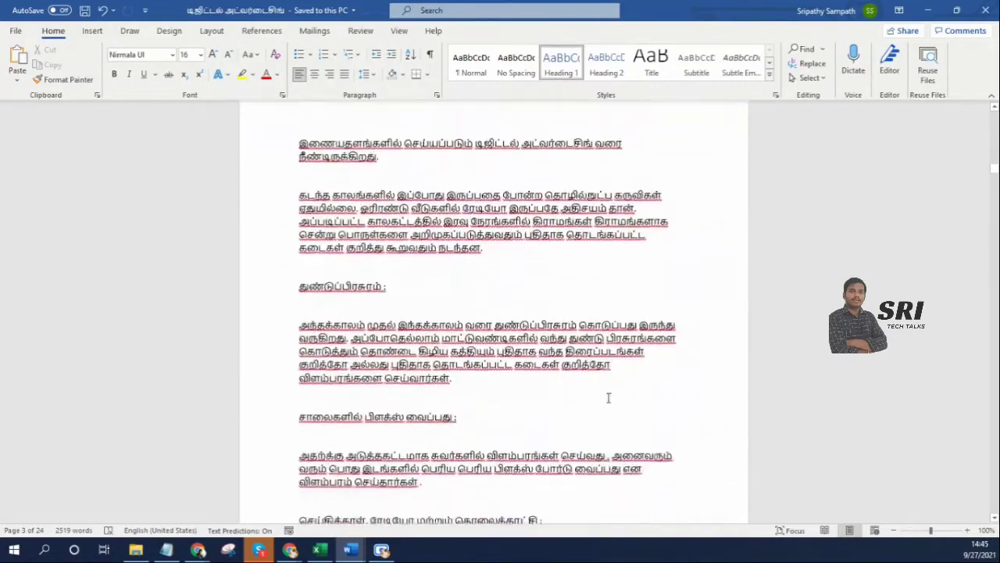
{"action": "scroll", "coordinate": [606, 397], "scroll_direction": "down", "scroll_amount": 5}
{"action": "scroll", "coordinate": [586, 383], "scroll_direction": "down", "scroll_amount": 5}
{"action": "scroll", "coordinate": [576, 368], "scroll_direction": "down", "scroll_amount": 2}
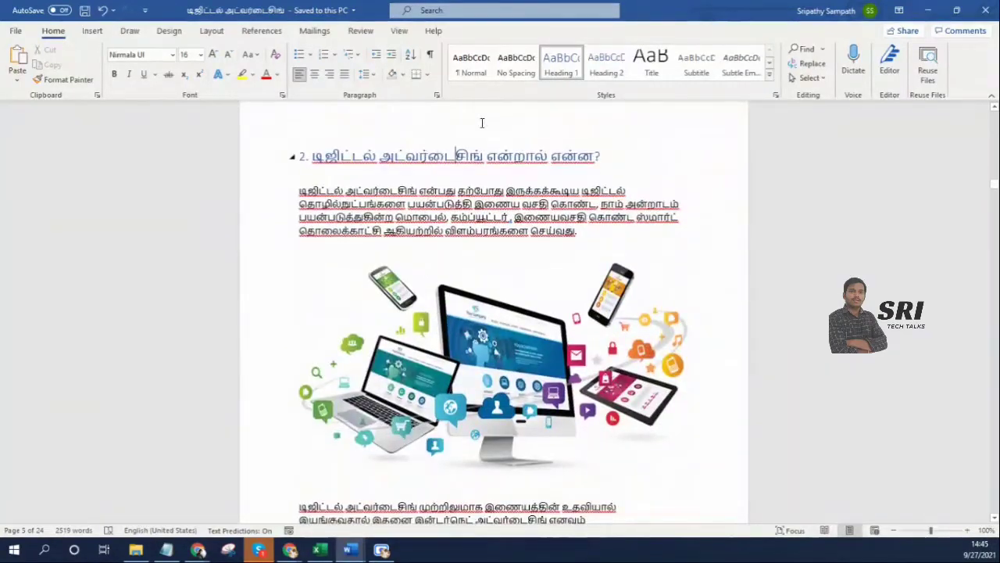
{"action": "left_click", "coordinate": [430, 156]}
{"action": "left_click", "coordinate": [336, 216]}
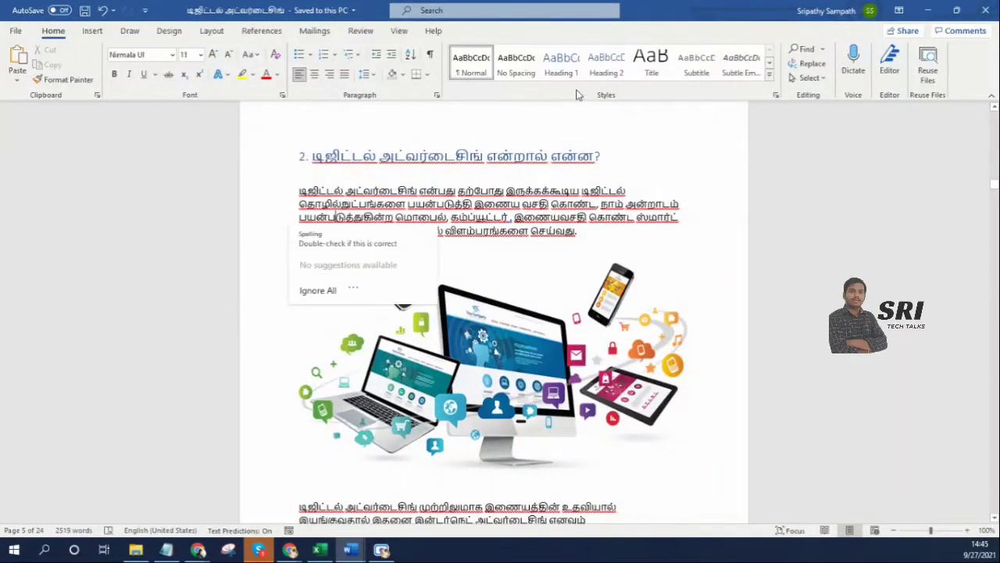
{"action": "left_click", "coordinate": [481, 159]}
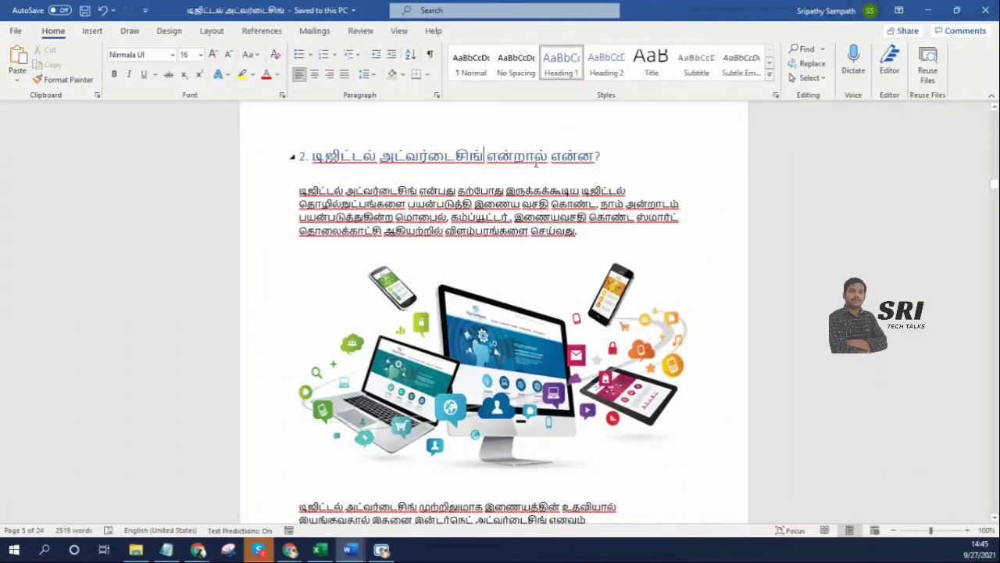
{"action": "left_click", "coordinate": [625, 154]}
Switch to the Document3 window and scroll to its contents line.
{"action": "left_click", "coordinate": [359, 553]}
{"action": "left_click", "coordinate": [399, 498]}
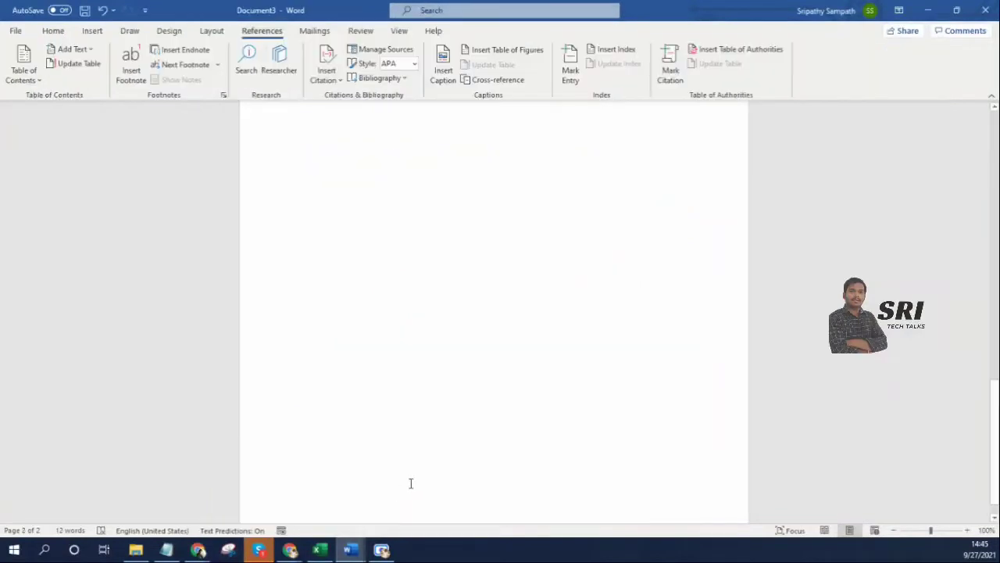
{"action": "scroll", "coordinate": [475, 404], "scroll_direction": "up", "scroll_amount": 5}
{"action": "scroll", "coordinate": [482, 450], "scroll_direction": "up", "scroll_amount": 2}
{"action": "scroll", "coordinate": [480, 453], "scroll_direction": "down", "scroll_amount": 5}
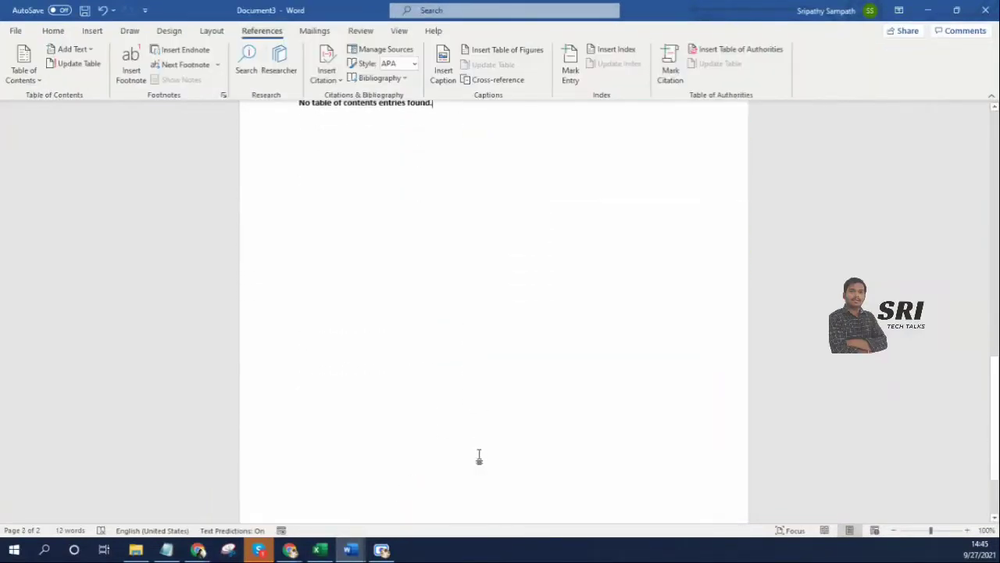
{"action": "scroll", "coordinate": [425, 309], "scroll_direction": "up", "scroll_amount": 1}
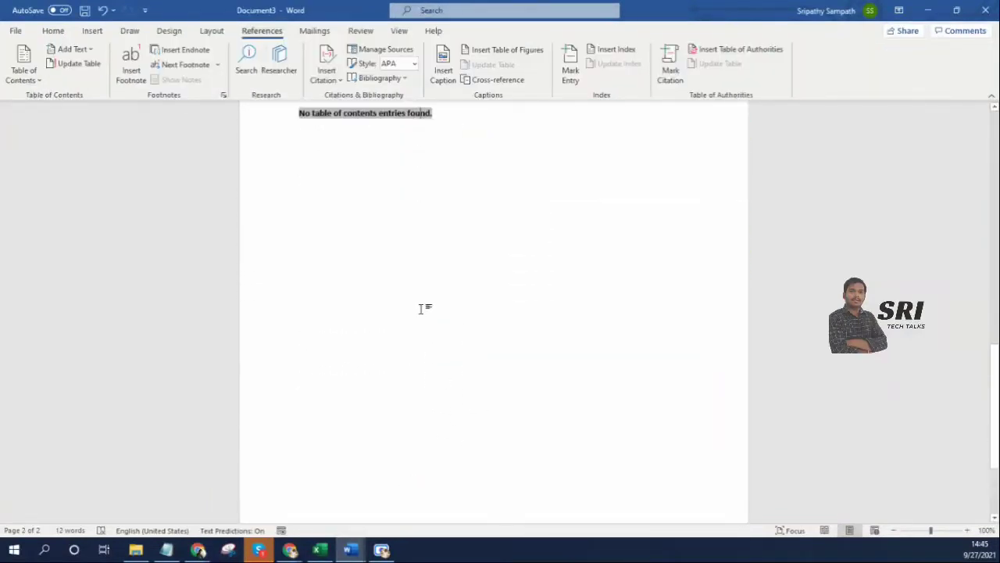
Add a page break and a blank page after the contents line in Document3.
{"action": "left_click", "coordinate": [93, 31]}
{"action": "left_click", "coordinate": [31, 81]}
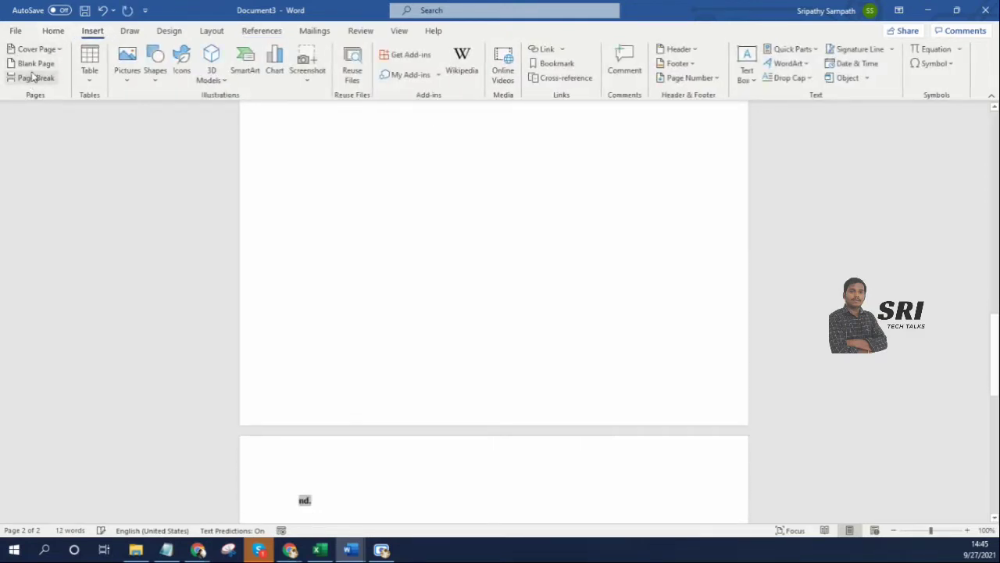
{"action": "left_click", "coordinate": [34, 66]}
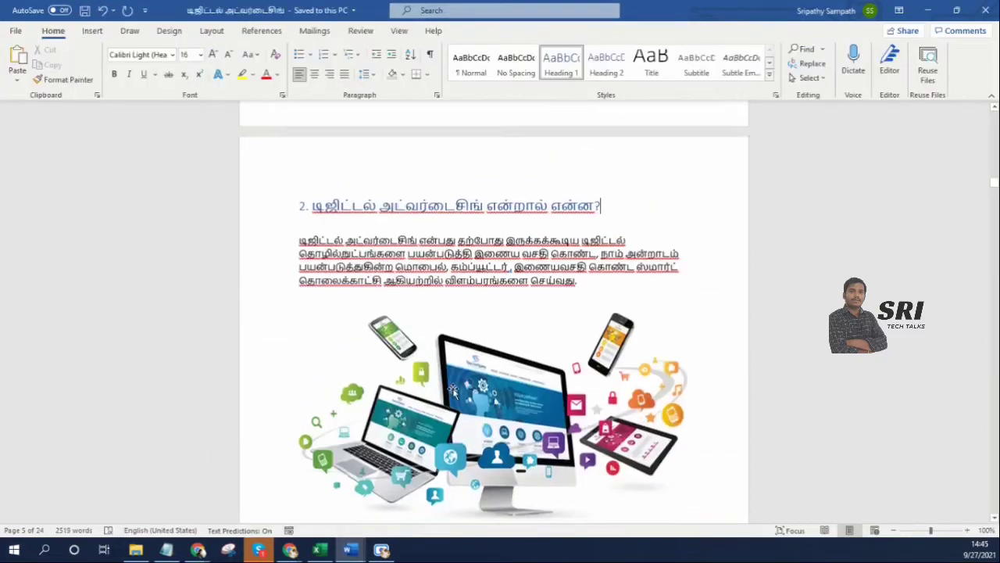
Select chapter 1 through the billboard image in the Tamil ebook and paste it into Document3.
{"action": "scroll", "coordinate": [431, 351], "scroll_direction": "up", "scroll_amount": 5}
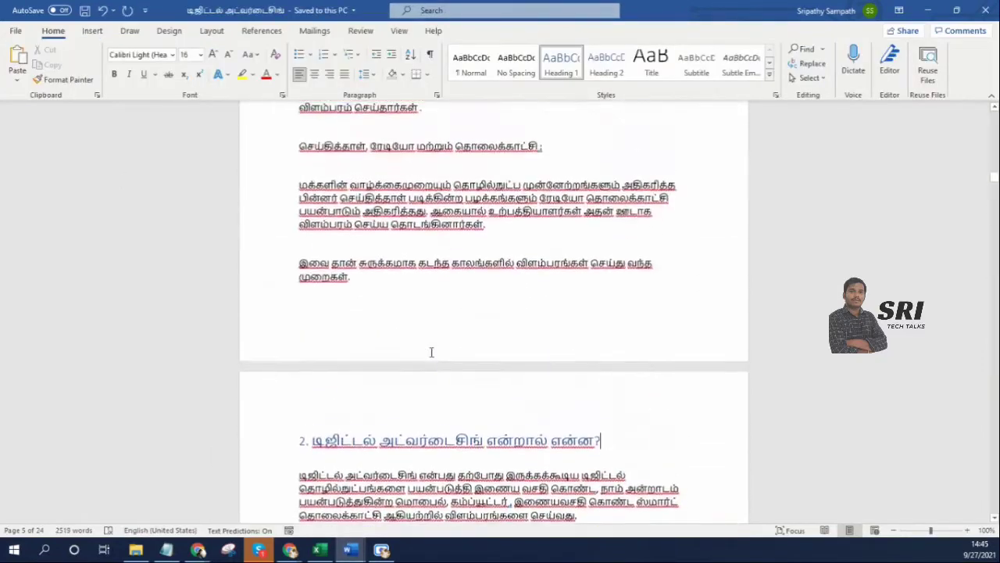
{"action": "left_click", "coordinate": [415, 308]}
{"action": "scroll", "coordinate": [419, 459], "scroll_direction": "up", "scroll_amount": 3}
{"action": "scroll", "coordinate": [419, 459], "scroll_direction": "up", "scroll_amount": 10}
{"action": "scroll", "coordinate": [391, 391], "scroll_direction": "up", "scroll_amount": 10}
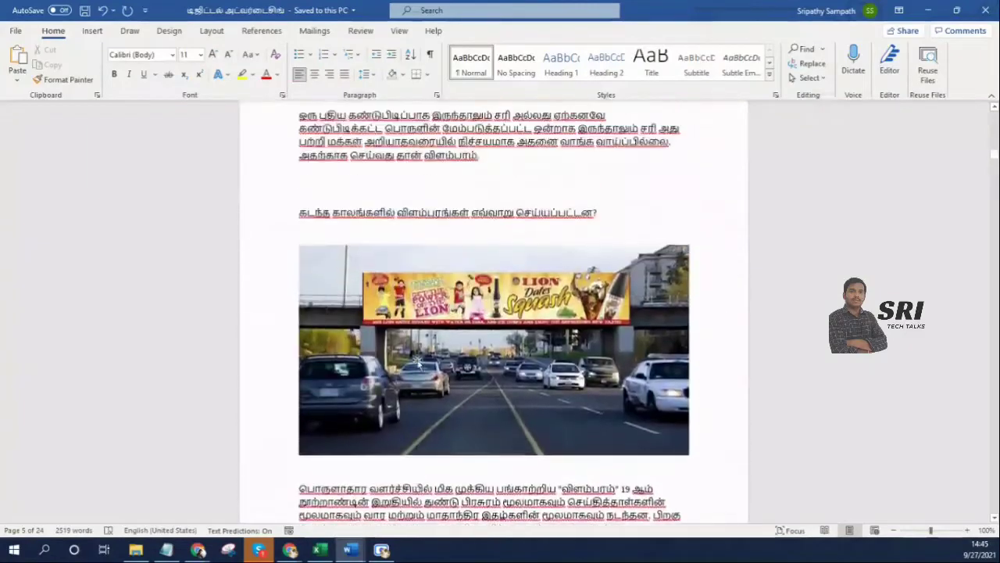
{"action": "scroll", "coordinate": [328, 312], "scroll_direction": "up", "scroll_amount": 10}
{"action": "left_click_drag", "start_coordinate": [289, 264], "coordinate": [301, 516]}
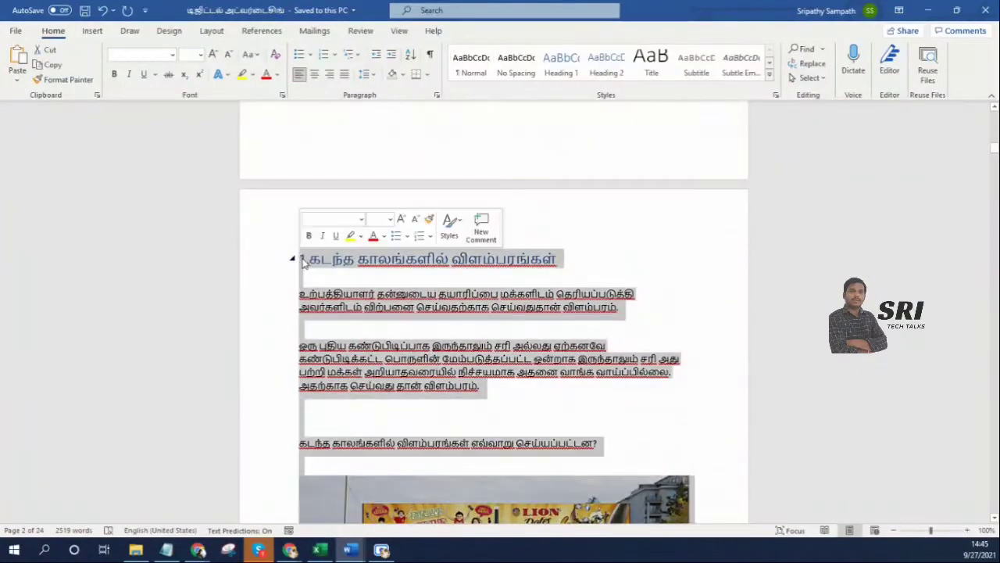
{"action": "mouse_move", "coordinate": [360, 555]}
{"action": "left_click", "coordinate": [420, 496]}
{"action": "key", "text": "ctrl+v"}
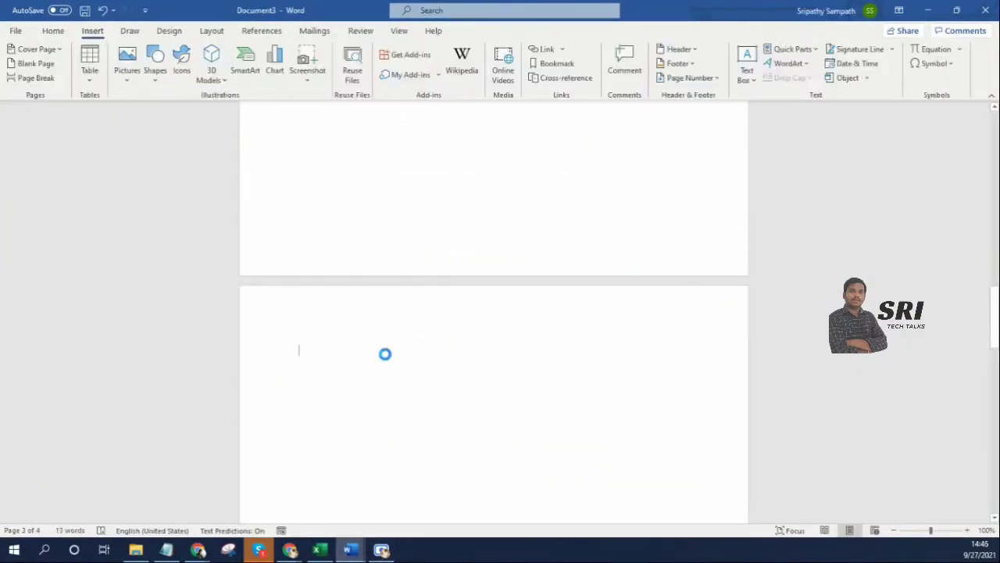
Select the empty table of contents line in Document3.
{"action": "scroll", "coordinate": [375, 361], "scroll_direction": "up", "scroll_amount": 3}
{"action": "scroll", "coordinate": [375, 361], "scroll_direction": "up", "scroll_amount": 5}
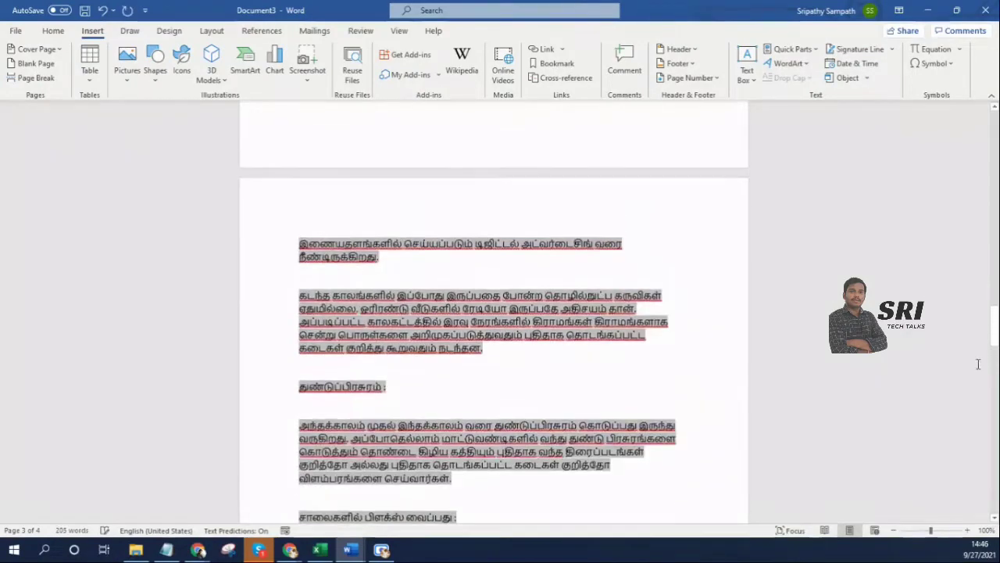
{"action": "scroll", "coordinate": [375, 361], "scroll_direction": "up", "scroll_amount": 3}
{"action": "scroll", "coordinate": [915, 121], "scroll_direction": "up", "scroll_amount": 10}
{"action": "scroll", "coordinate": [388, 364], "scroll_direction": "down", "scroll_amount": 6}
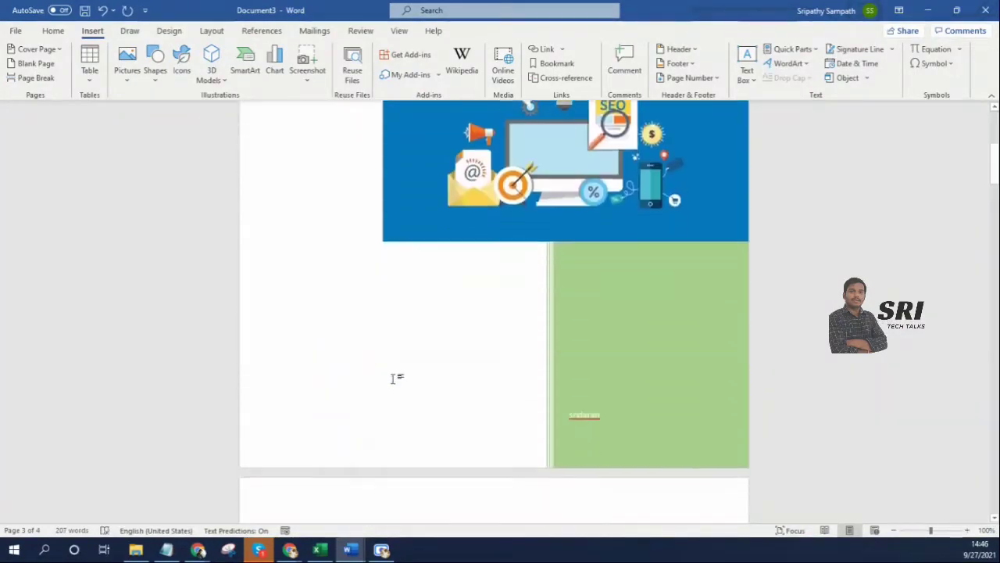
{"action": "scroll", "coordinate": [395, 380], "scroll_direction": "down", "scroll_amount": 4}
{"action": "scroll", "coordinate": [432, 357], "scroll_direction": "down", "scroll_amount": 1}
{"action": "left_click_drag", "start_coordinate": [429, 353], "coordinate": [298, 353]}
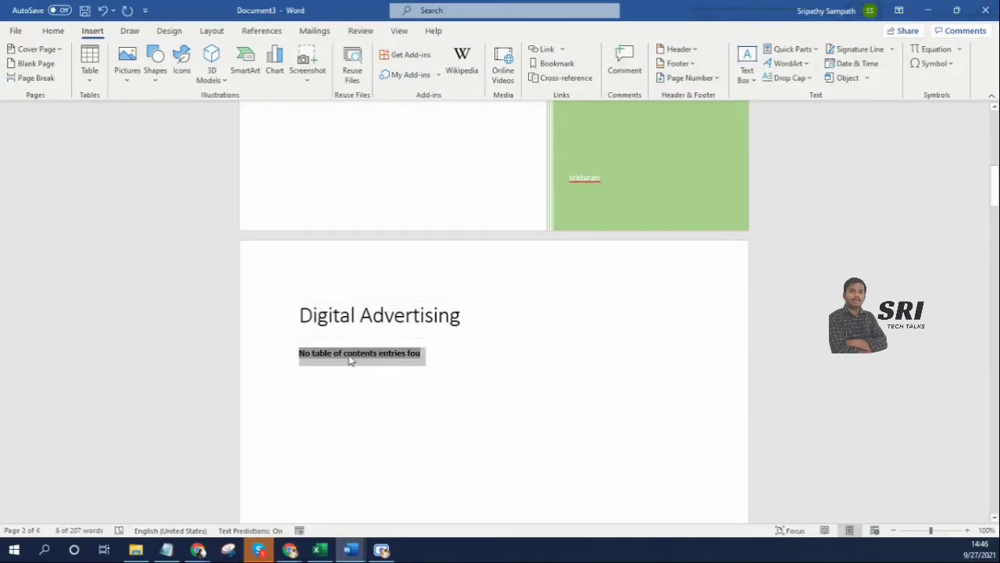
Update the table of contents field, then delete the empty contents line.
{"action": "right_click", "coordinate": [349, 359]}
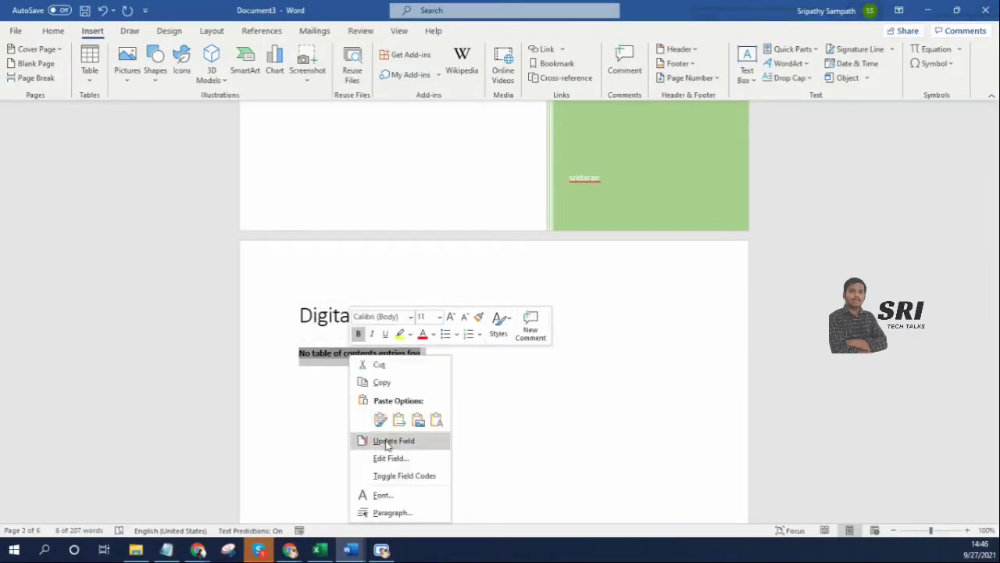
{"action": "left_click", "coordinate": [386, 442]}
{"action": "left_click", "coordinate": [504, 309]}
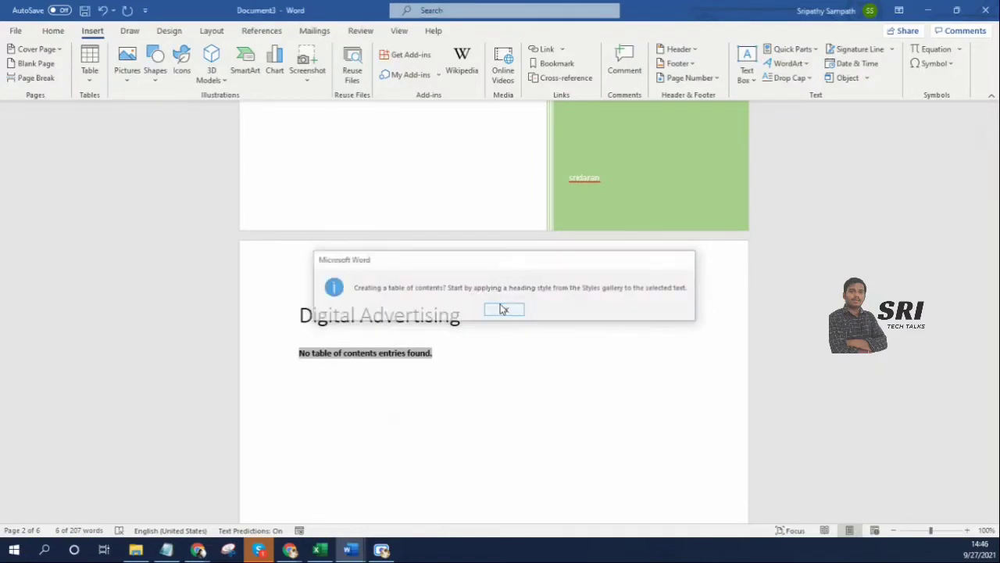
{"action": "left_click", "coordinate": [253, 352]}
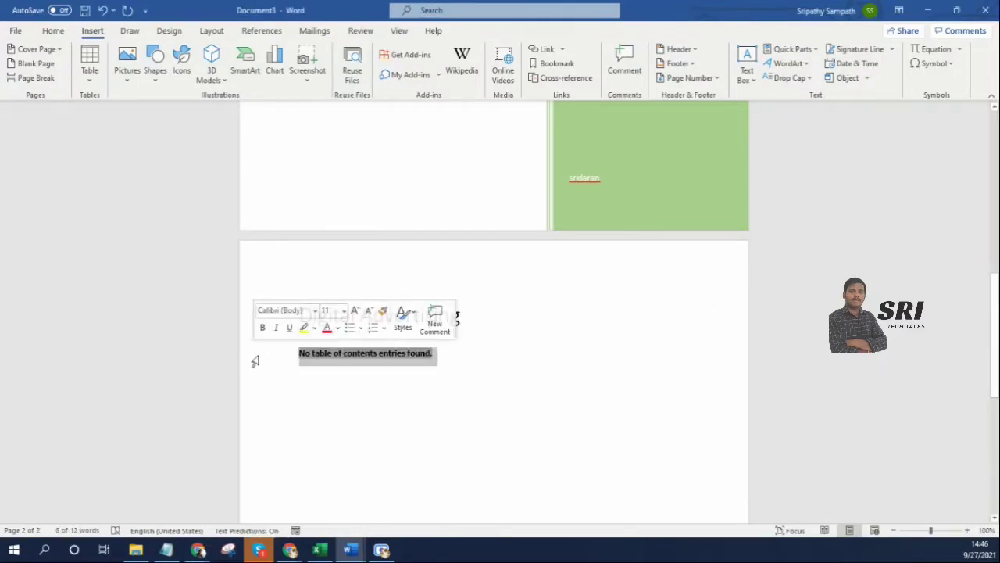
{"action": "key", "text": "Delete"}
Insert a new Custom Table of Contents and dismiss the heading-style reminder.
{"action": "left_click", "coordinate": [262, 31]}
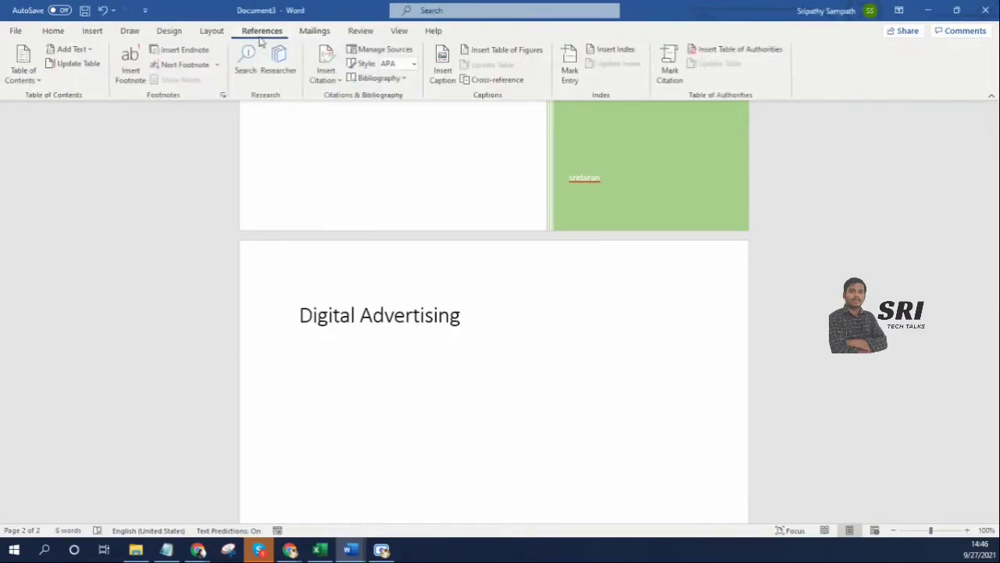
{"action": "left_click", "coordinate": [33, 80]}
{"action": "left_click", "coordinate": [55, 380]}
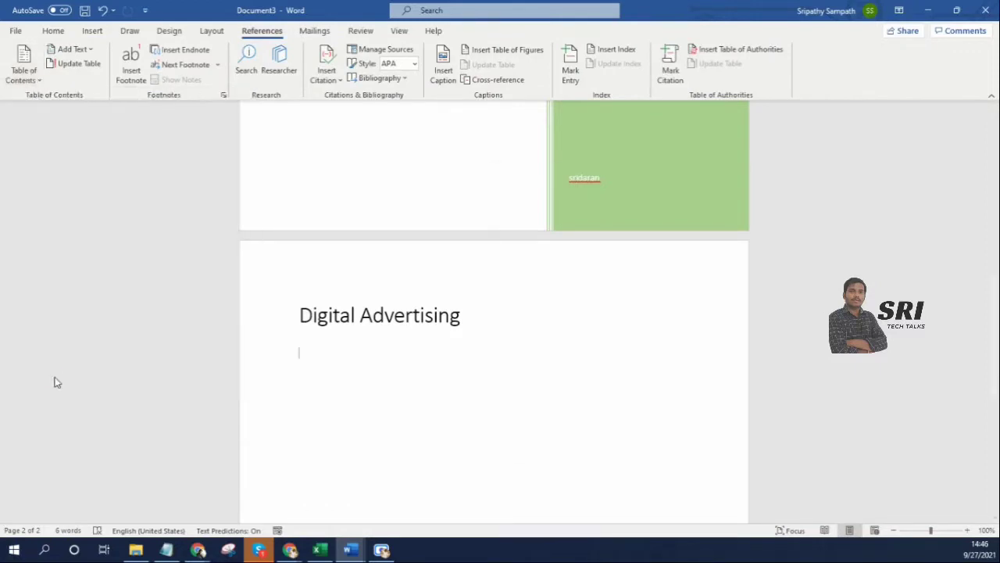
{"action": "left_click", "coordinate": [731, 441]}
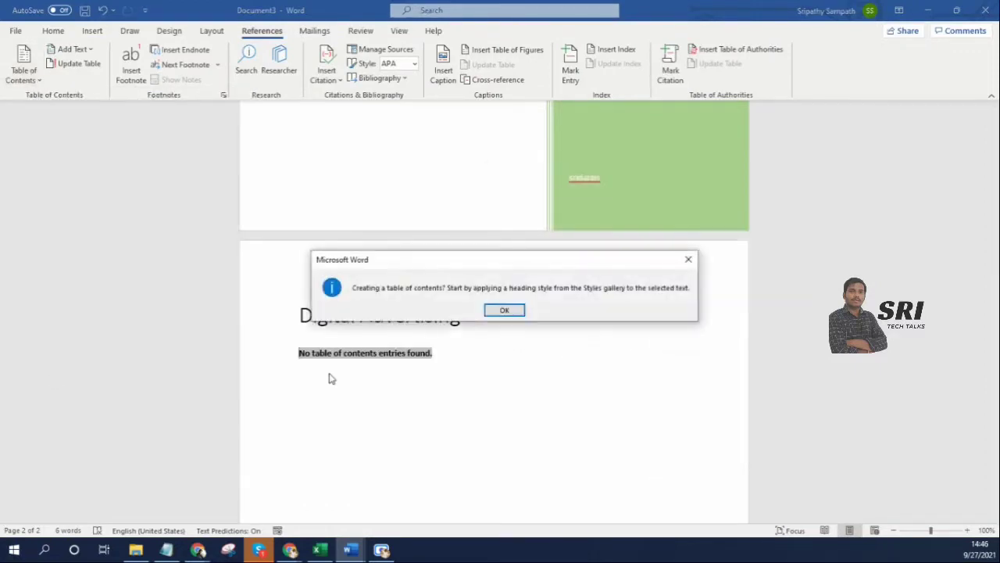
{"action": "left_click", "coordinate": [506, 308]}
Undo the last change and check the document pages.
{"action": "scroll", "coordinate": [547, 386], "scroll_direction": "down", "scroll_amount": 3}
{"action": "scroll", "coordinate": [547, 386], "scroll_direction": "down", "scroll_amount": 3}
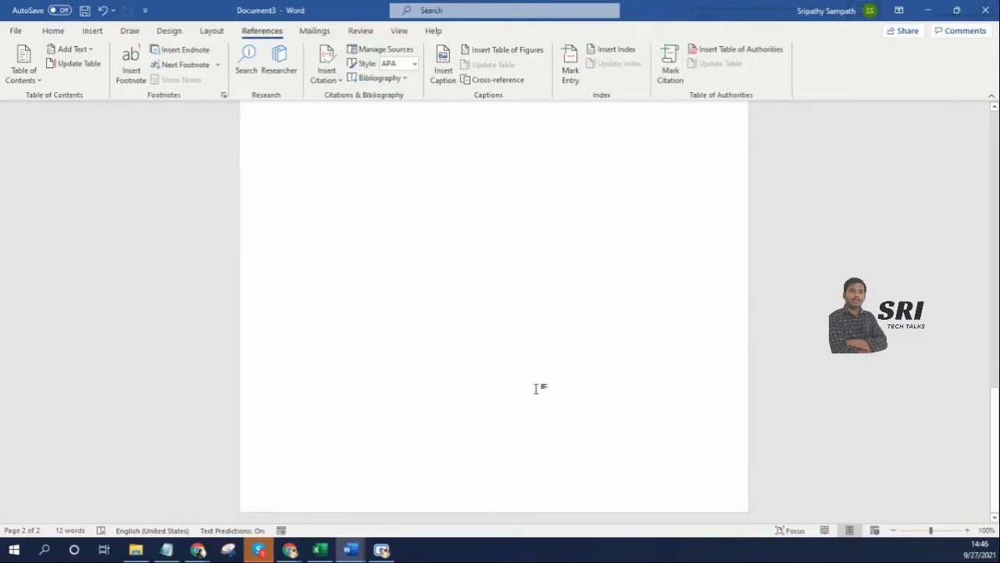
{"action": "key", "text": "ctrl+z"}
{"action": "scroll", "coordinate": [538, 394], "scroll_direction": "down", "scroll_amount": 2}
{"action": "scroll", "coordinate": [538, 412], "scroll_direction": "down", "scroll_amount": 1}
{"action": "left_click", "coordinate": [52, 31]}
{"action": "left_click", "coordinate": [92, 31]}
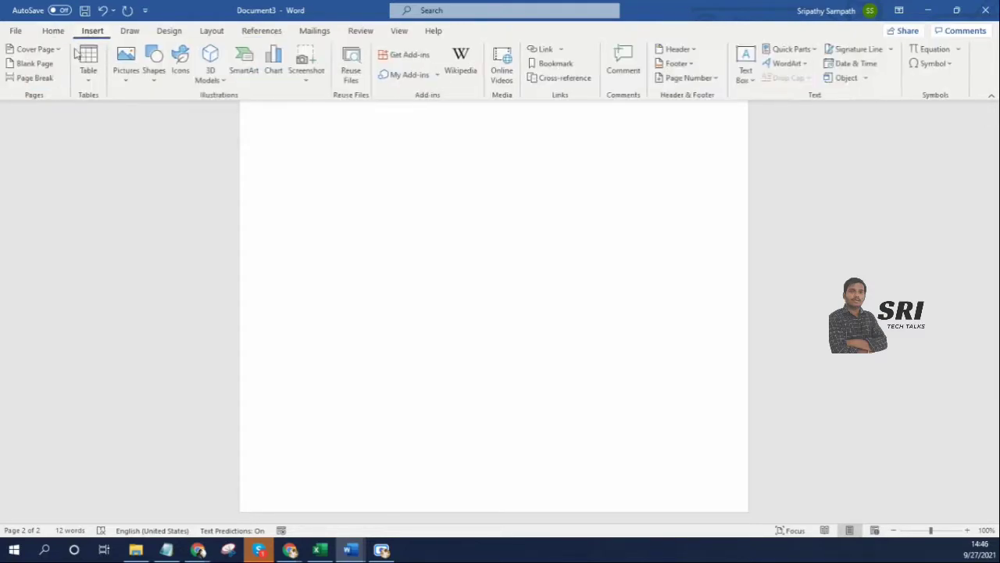
Add a blank page after the contents page and paste the chapter onto it.
{"action": "left_click", "coordinate": [35, 63]}
{"action": "scroll", "coordinate": [502, 353], "scroll_direction": "down", "scroll_amount": 3}
{"action": "left_click", "coordinate": [383, 366]}
{"action": "key", "text": "ctrl+v"}
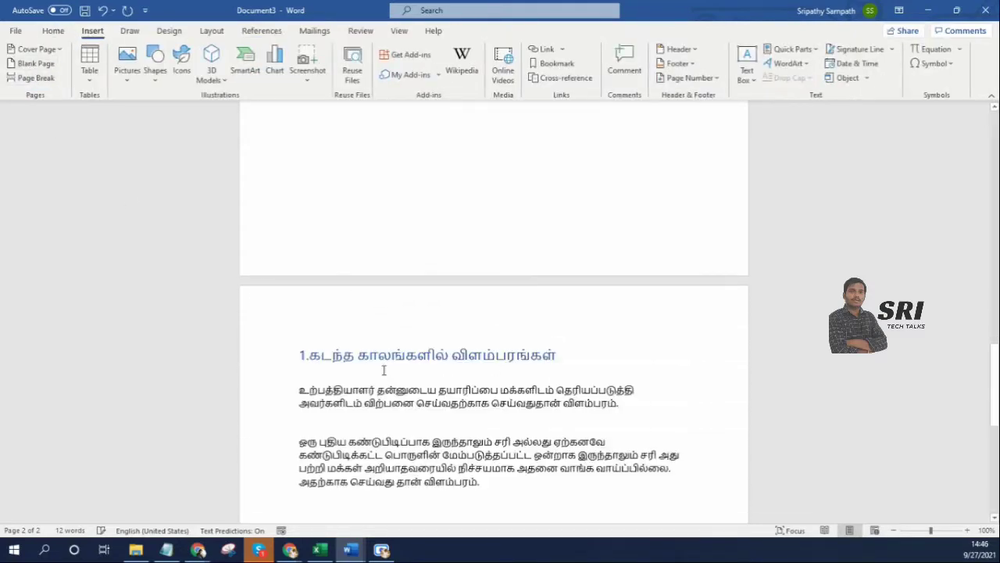
{"action": "left_click_drag", "start_coordinate": [994, 422], "coordinate": [979, 210]}
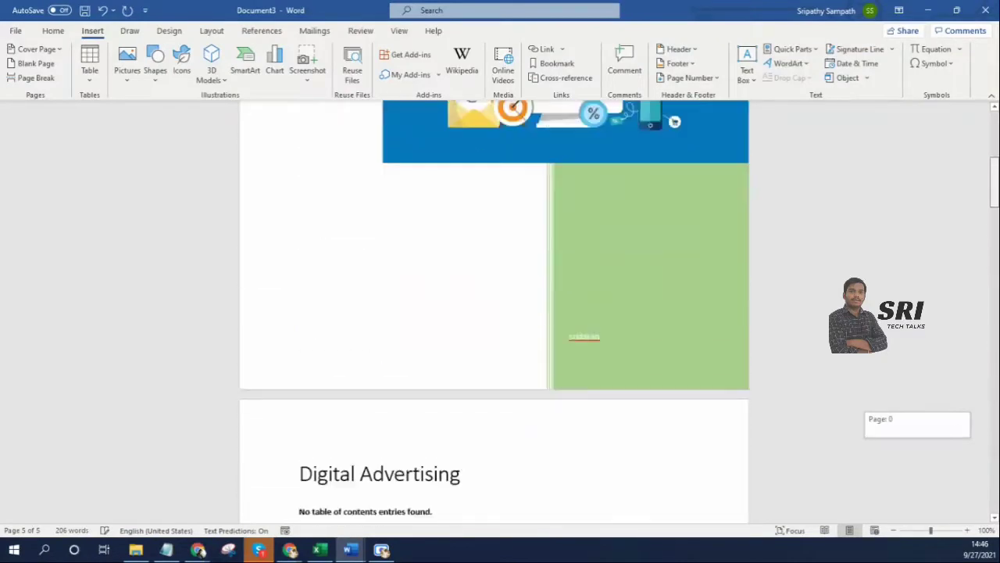
Update the table of contents field so it lists chapter 1 on page 2.
{"action": "left_click", "coordinate": [439, 339]}
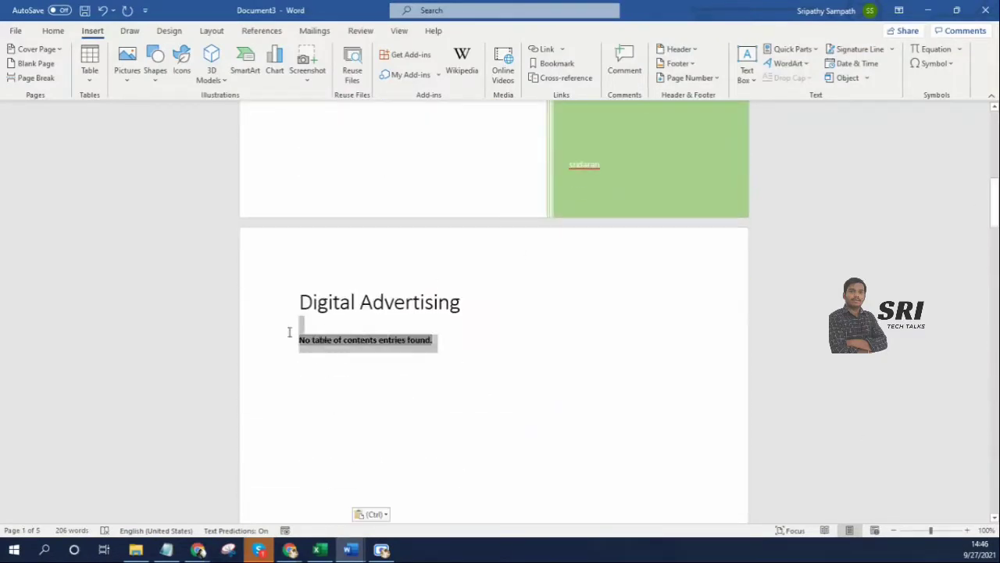
{"action": "right_click", "coordinate": [359, 341]}
{"action": "left_click", "coordinate": [403, 426]}
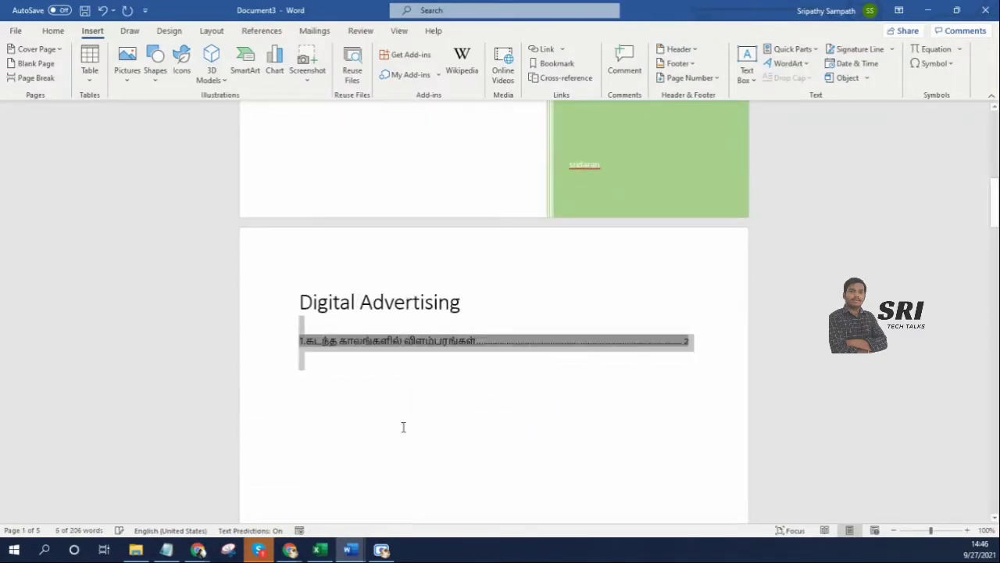
{"action": "left_click", "coordinate": [806, 332]}
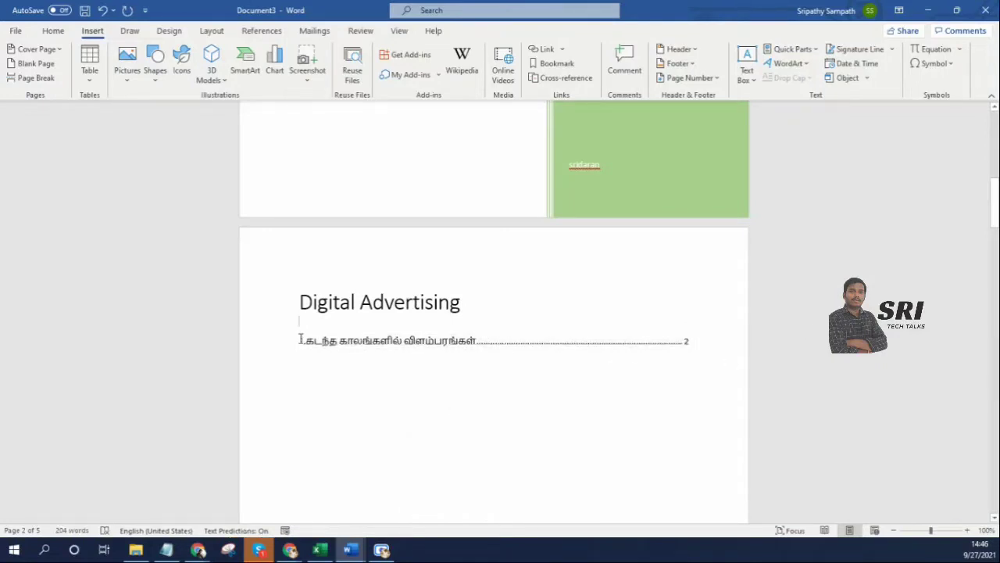
{"action": "scroll", "coordinate": [692, 339], "scroll_direction": "down", "scroll_amount": 2}
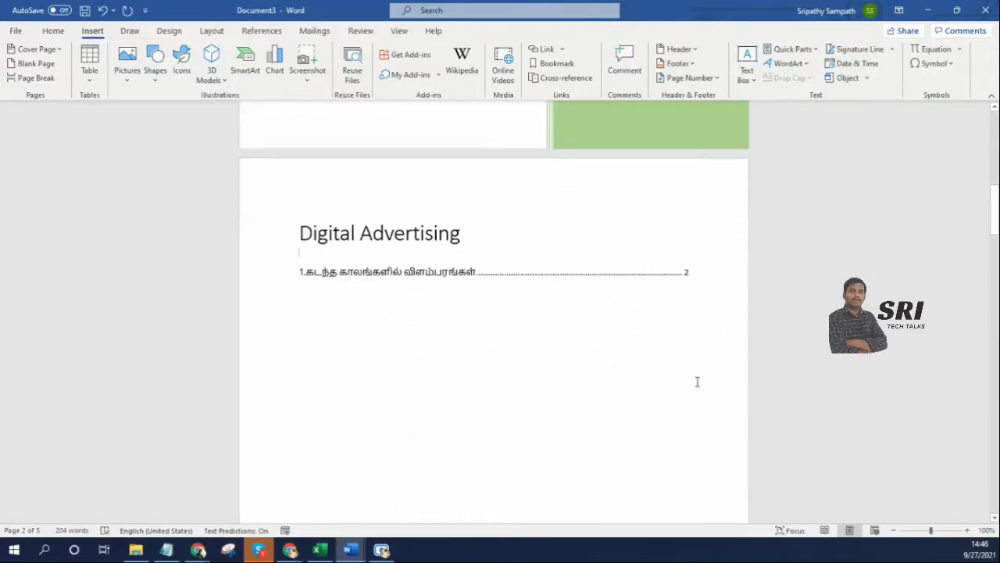
{"action": "scroll", "coordinate": [697, 379], "scroll_direction": "up", "scroll_amount": 1}
{"action": "scroll", "coordinate": [609, 229], "scroll_direction": "down", "scroll_amount": 3}
{"action": "scroll", "coordinate": [459, 382], "scroll_direction": "down", "scroll_amount": 5}
{"action": "scroll", "coordinate": [453, 388], "scroll_direction": "down", "scroll_amount": 4}
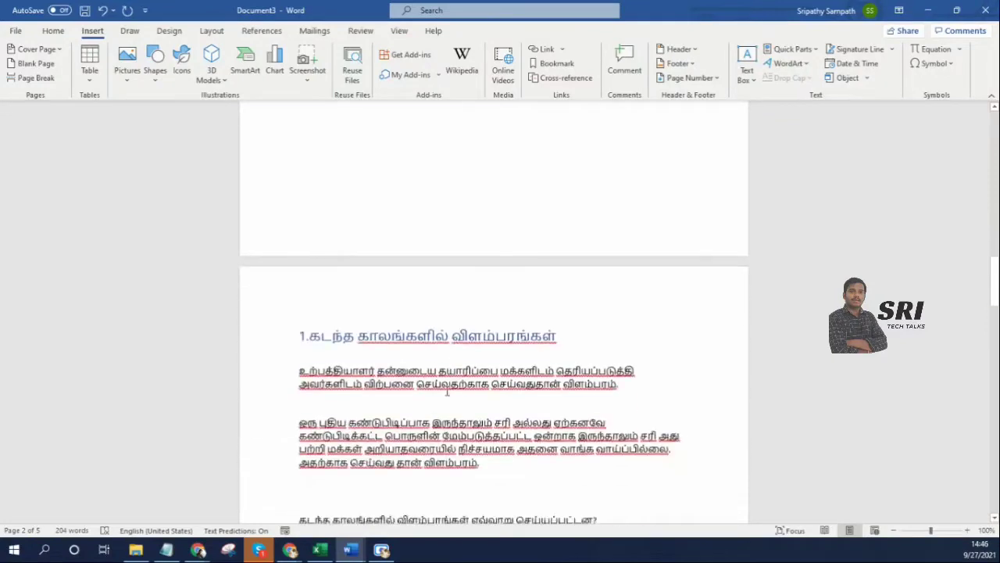
{"action": "scroll", "coordinate": [634, 379], "scroll_direction": "up", "scroll_amount": 5}
Scroll down through the pages of Document3.
{"action": "scroll", "coordinate": [594, 305], "scroll_direction": "up", "scroll_amount": 3}
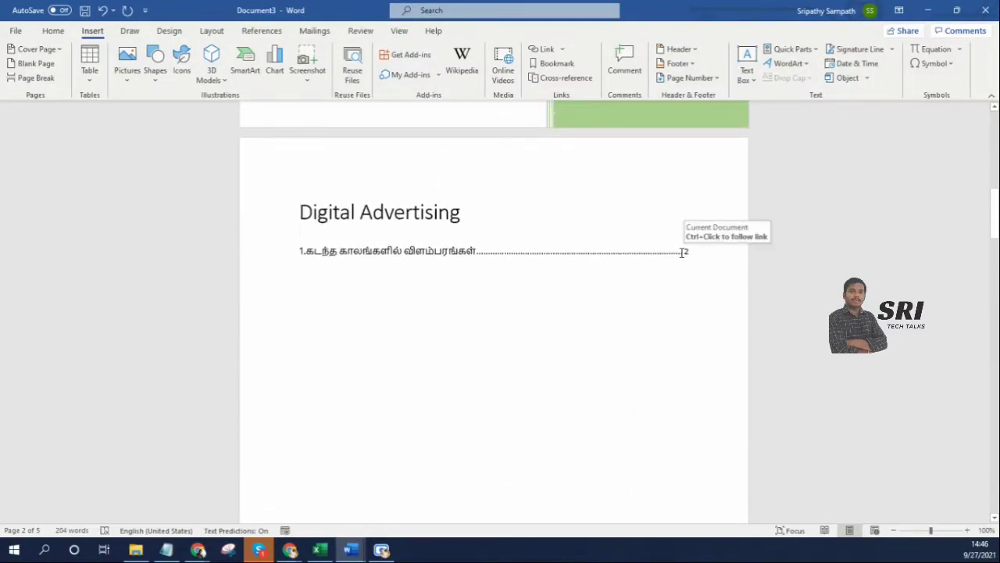
{"action": "scroll", "coordinate": [332, 321], "scroll_direction": "down", "scroll_amount": 4}
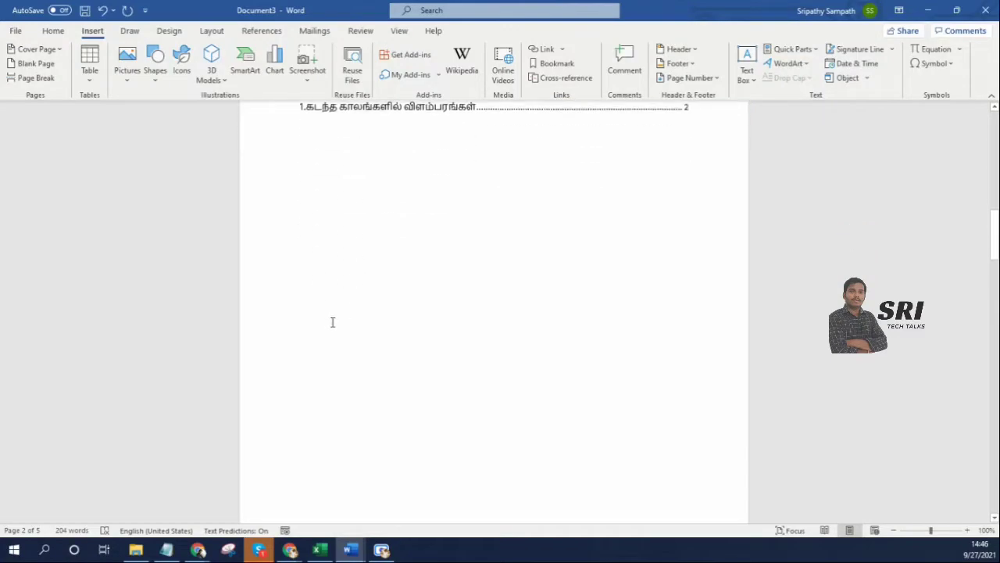
{"action": "scroll", "coordinate": [331, 330], "scroll_direction": "down", "scroll_amount": 3}
{"action": "scroll", "coordinate": [331, 330], "scroll_direction": "down", "scroll_amount": 8}
{"action": "scroll", "coordinate": [349, 359], "scroll_direction": "down", "scroll_amount": 9}
{"action": "scroll", "coordinate": [349, 359], "scroll_direction": "down", "scroll_amount": 3}
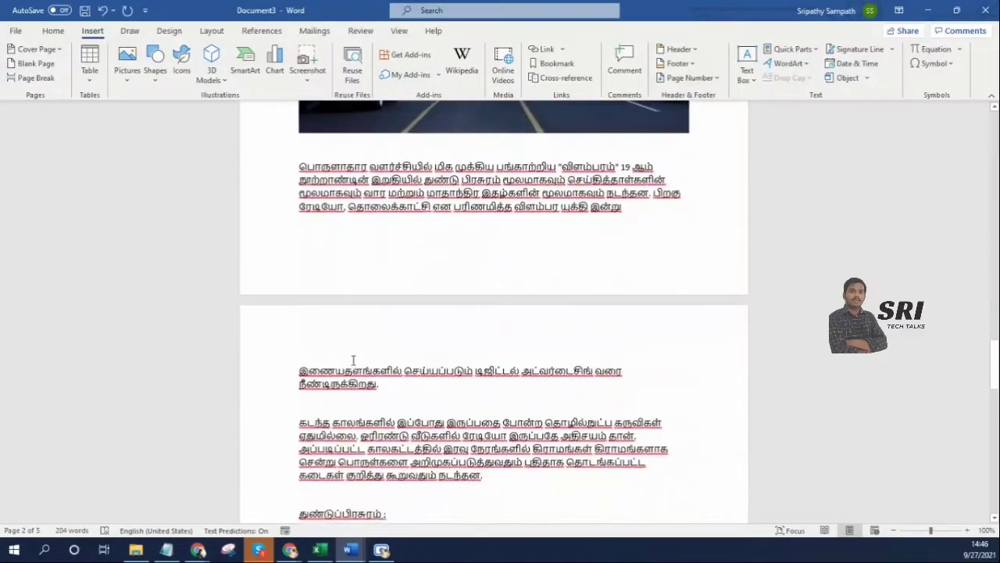
{"action": "scroll", "coordinate": [350, 360], "scroll_direction": "down", "scroll_amount": 5}
{"action": "scroll", "coordinate": [352, 360], "scroll_direction": "down", "scroll_amount": 5}
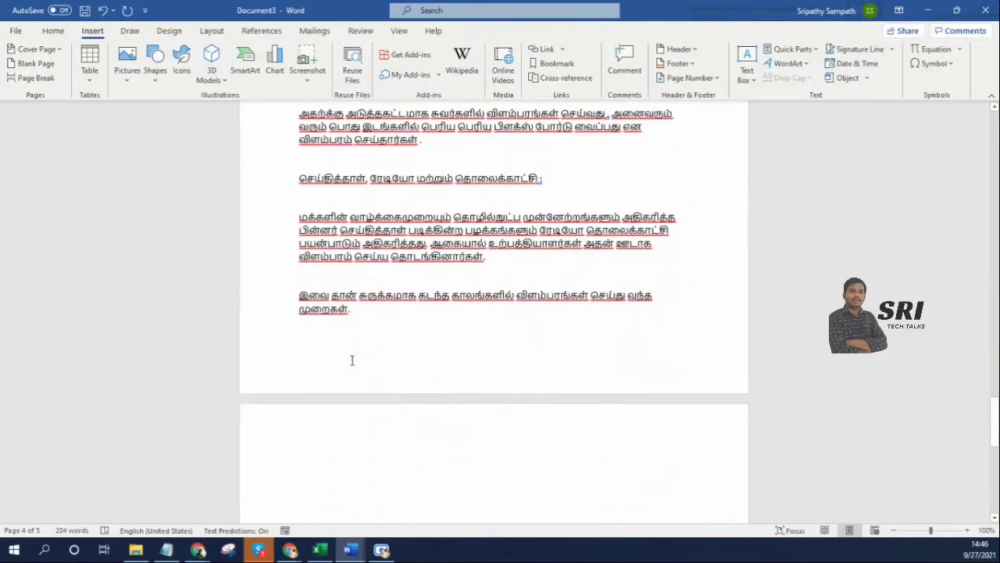
{"action": "scroll", "coordinate": [359, 391], "scroll_direction": "down", "scroll_amount": 2}
{"action": "scroll", "coordinate": [369, 336], "scroll_direction": "down", "scroll_amount": 3}
{"action": "scroll", "coordinate": [603, 438], "scroll_direction": "down", "scroll_amount": 4}
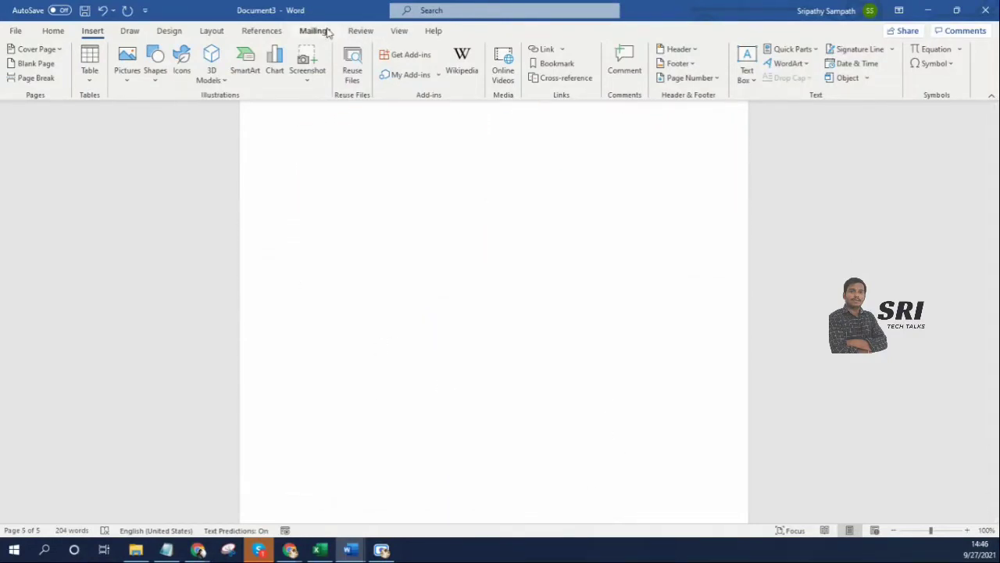
Browse the Layout and Design tabs' style sets and themes without changing anything.
{"action": "left_click", "coordinate": [210, 35]}
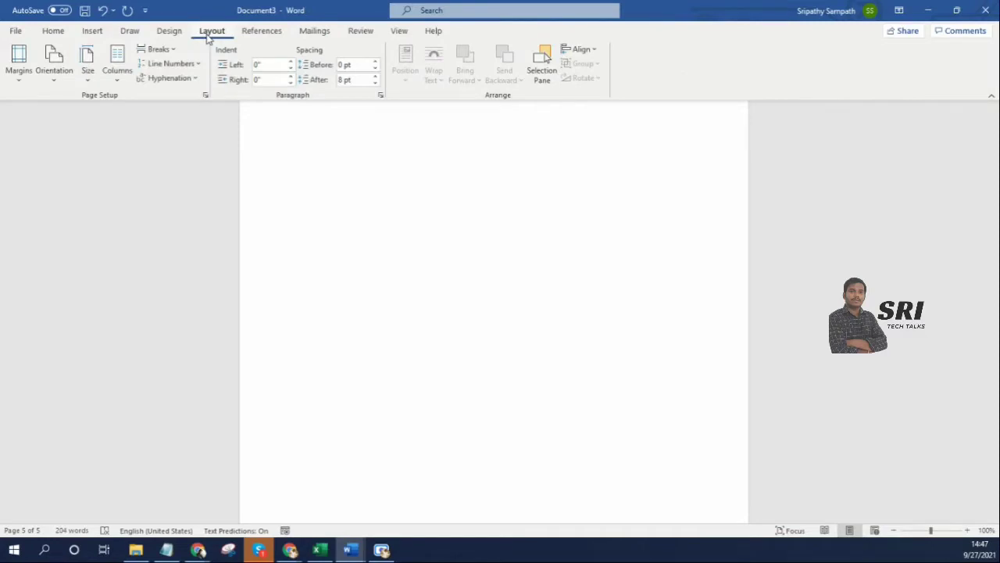
{"action": "left_click", "coordinate": [170, 31]}
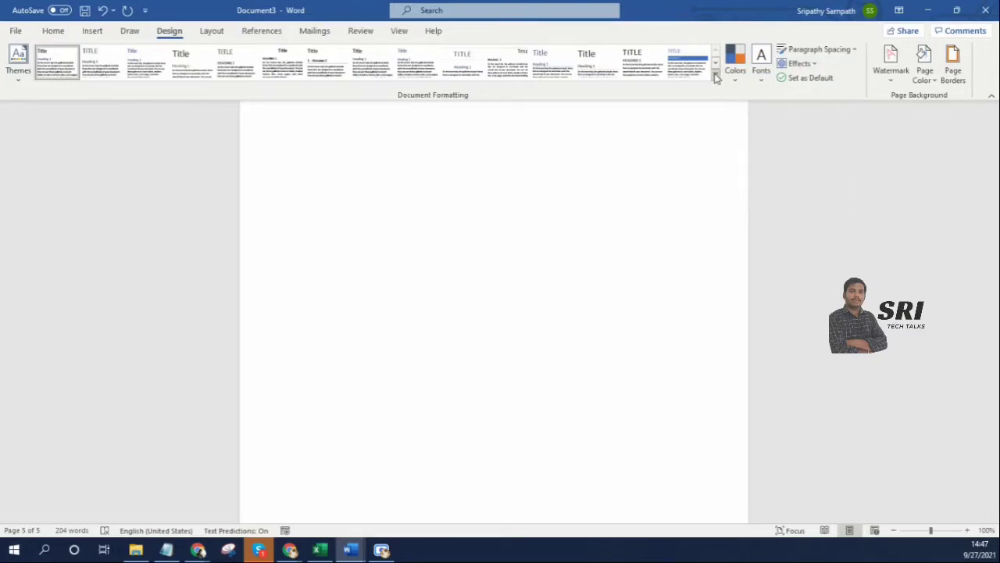
{"action": "left_click", "coordinate": [714, 75]}
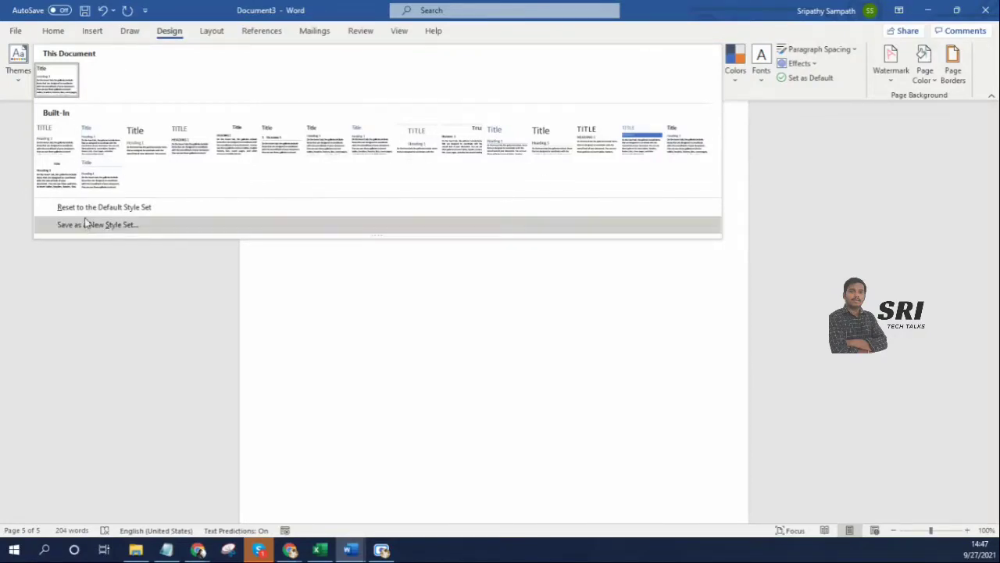
{"action": "left_click", "coordinate": [103, 284]}
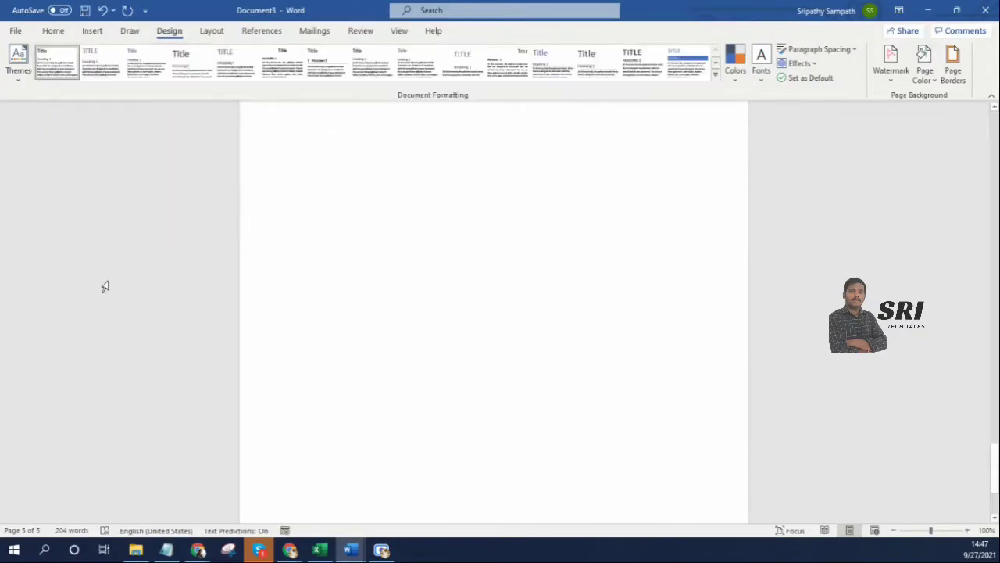
{"action": "left_click", "coordinate": [15, 78]}
{"action": "left_click", "coordinate": [618, 250]}
Open the recent Tamil digital advertising document from the File menu.
{"action": "scroll", "coordinate": [616, 273], "scroll_direction": "up", "scroll_amount": 5}
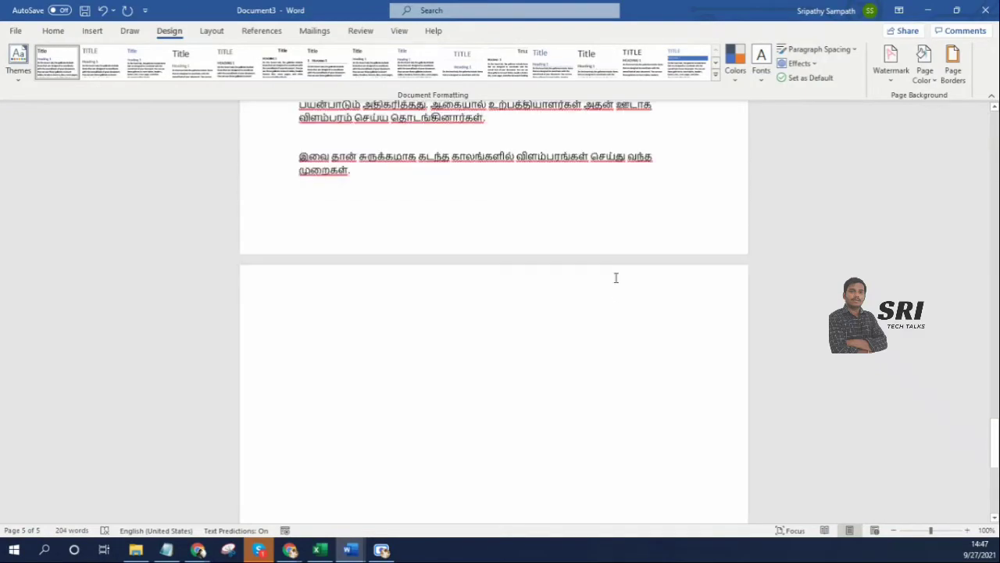
{"action": "scroll", "coordinate": [615, 282], "scroll_direction": "up", "scroll_amount": 5}
{"action": "scroll", "coordinate": [616, 284], "scroll_direction": "up", "scroll_amount": 5}
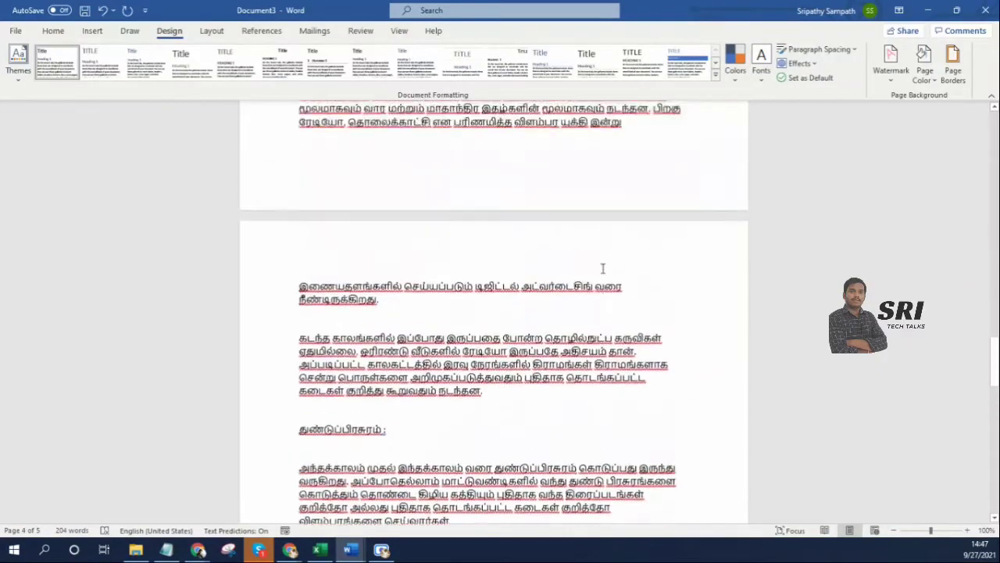
{"action": "scroll", "coordinate": [609, 280], "scroll_direction": "up", "scroll_amount": 5}
{"action": "scroll", "coordinate": [606, 275], "scroll_direction": "up", "scroll_amount": 5}
{"action": "scroll", "coordinate": [600, 272], "scroll_direction": "up", "scroll_amount": 5}
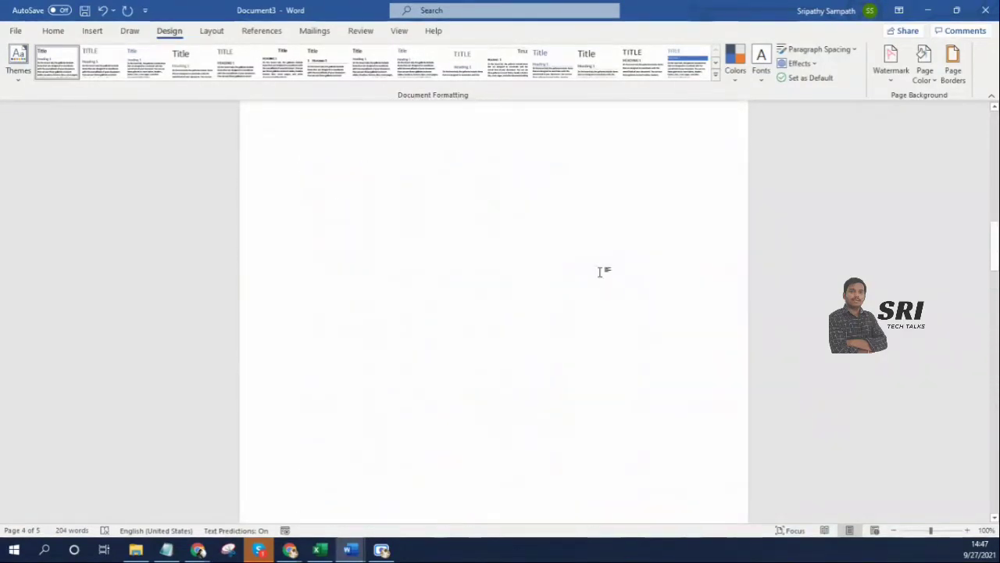
{"action": "scroll", "coordinate": [600, 272], "scroll_direction": "up", "scroll_amount": 5}
{"action": "scroll", "coordinate": [600, 273], "scroll_direction": "up", "scroll_amount": 5}
{"action": "scroll", "coordinate": [600, 273], "scroll_direction": "up", "scroll_amount": 5}
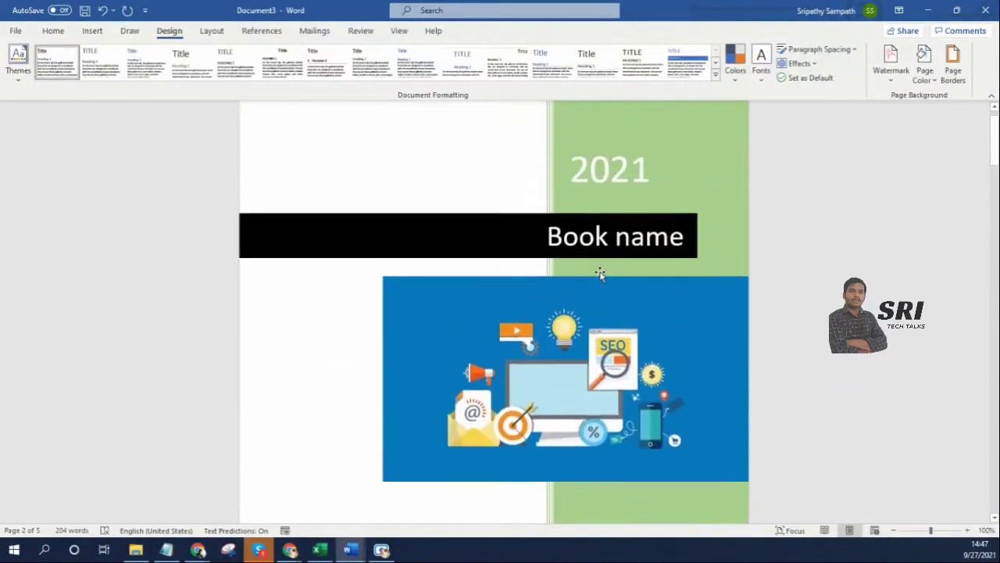
{"action": "scroll", "coordinate": [599, 273], "scroll_direction": "up", "scroll_amount": 2}
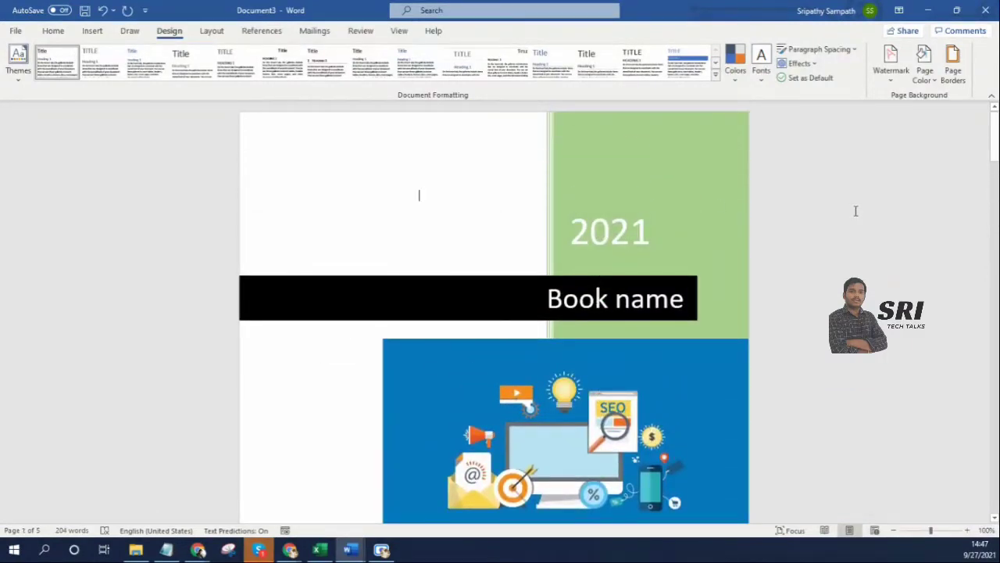
{"action": "left_click", "coordinate": [53, 30]}
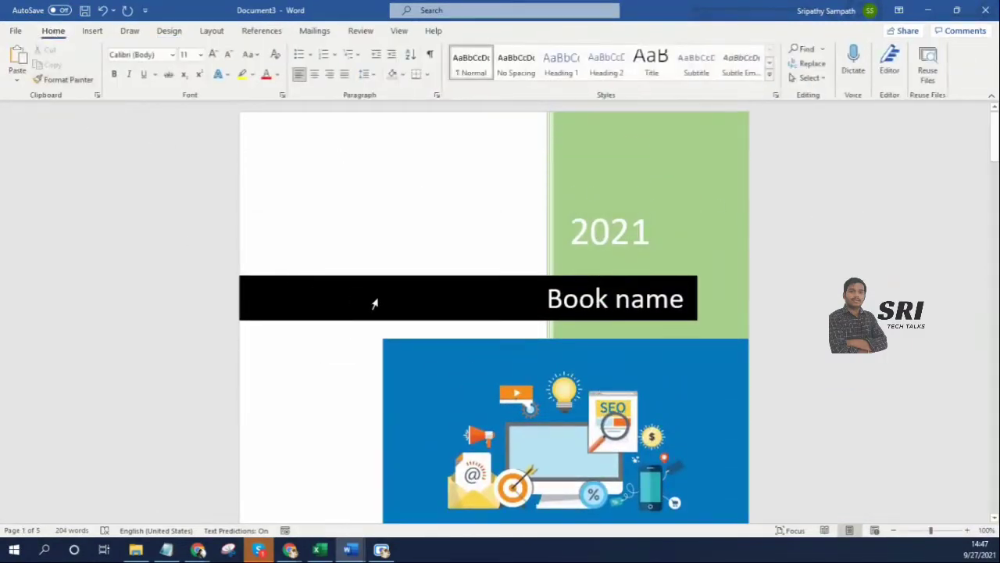
{"action": "key", "text": "alt+f"}
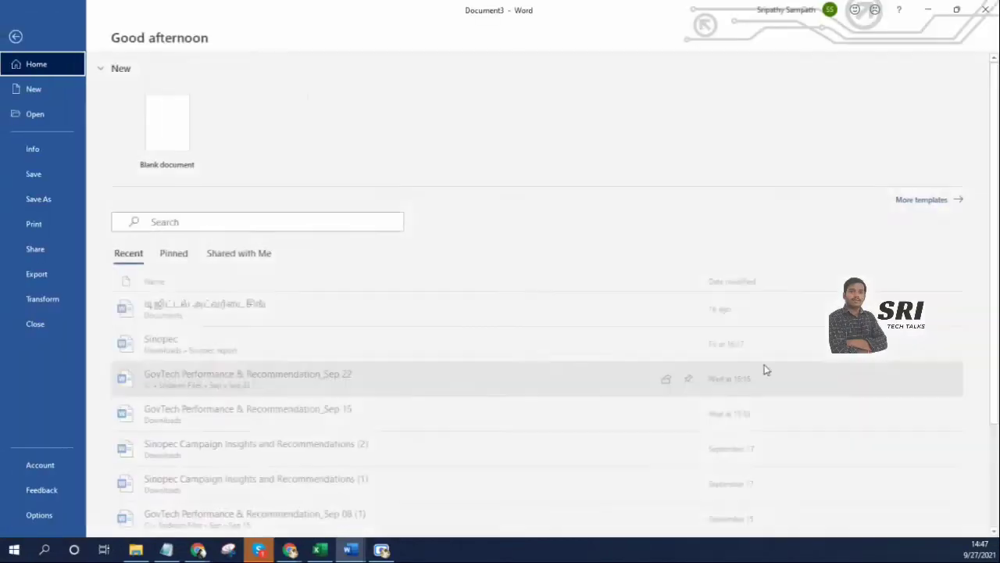
{"action": "left_click", "coordinate": [207, 309]}
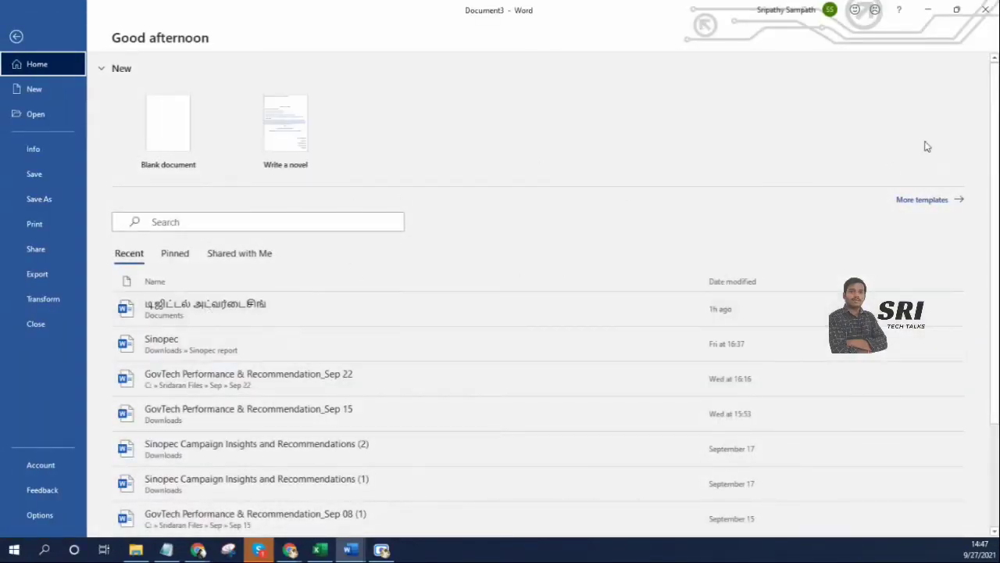
Minimize Word and go to google.com in the browser.
{"action": "left_click", "coordinate": [929, 11]}
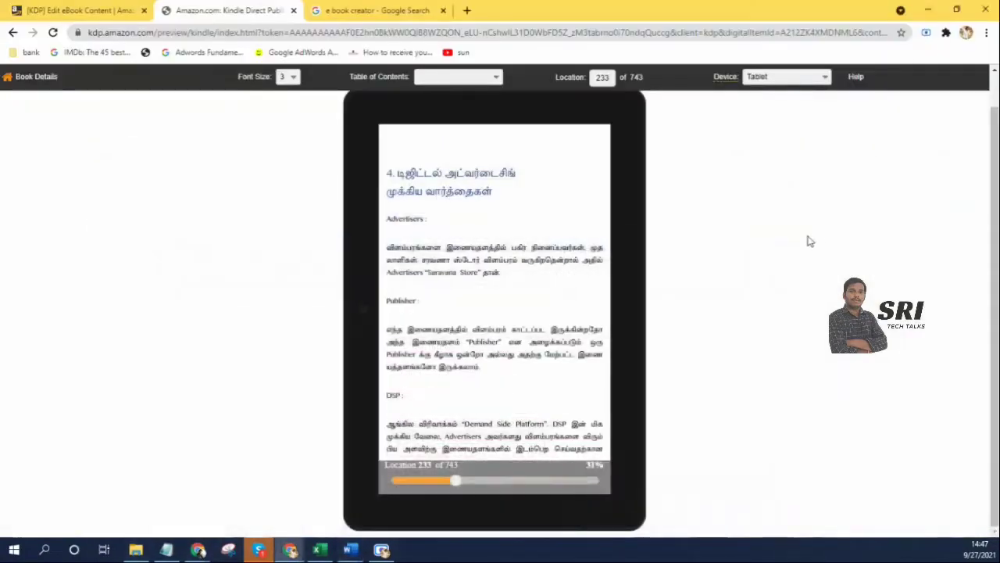
{"action": "left_click", "coordinate": [340, 5]}
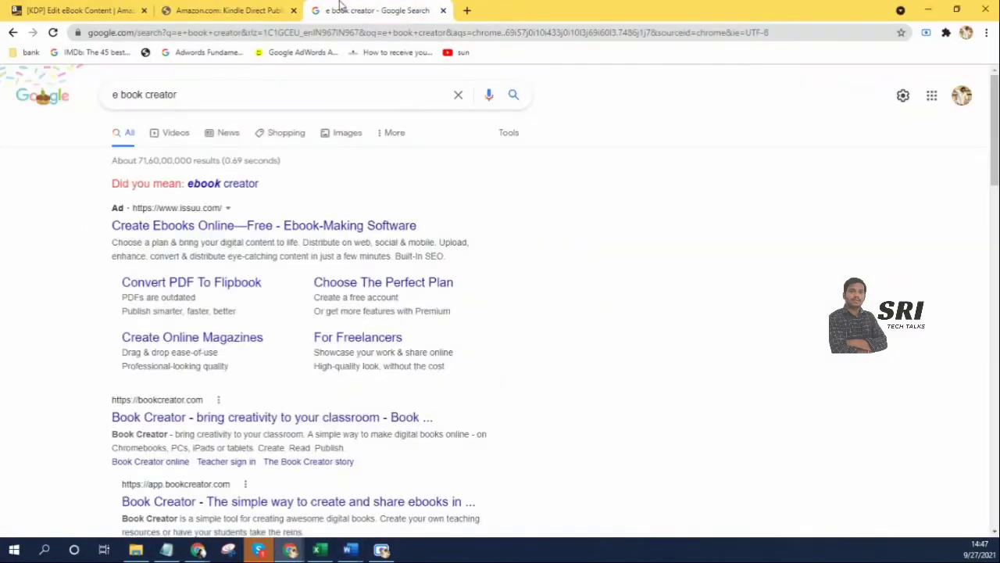
{"action": "left_click", "coordinate": [349, 33]}
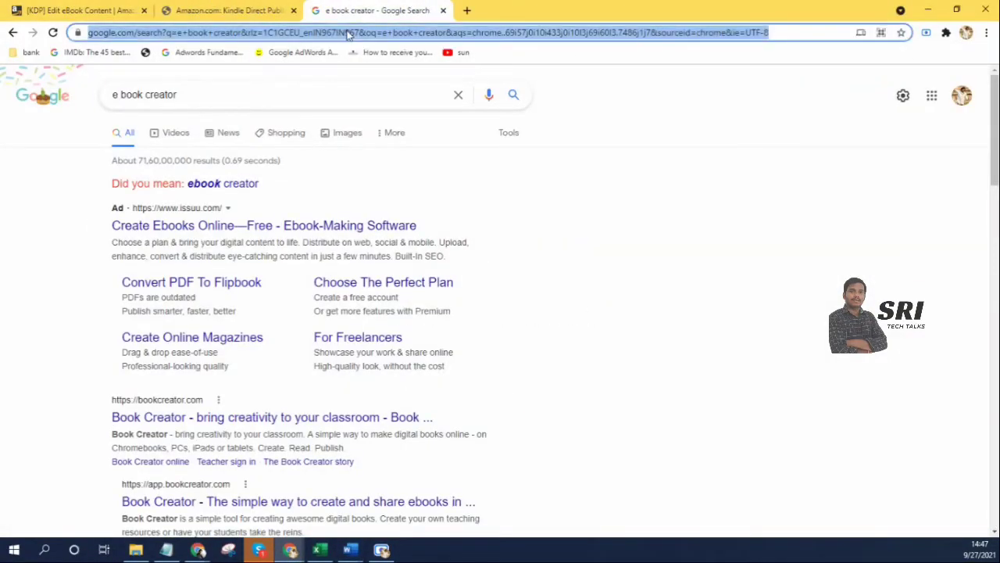
{"action": "type", "text": "goo"}
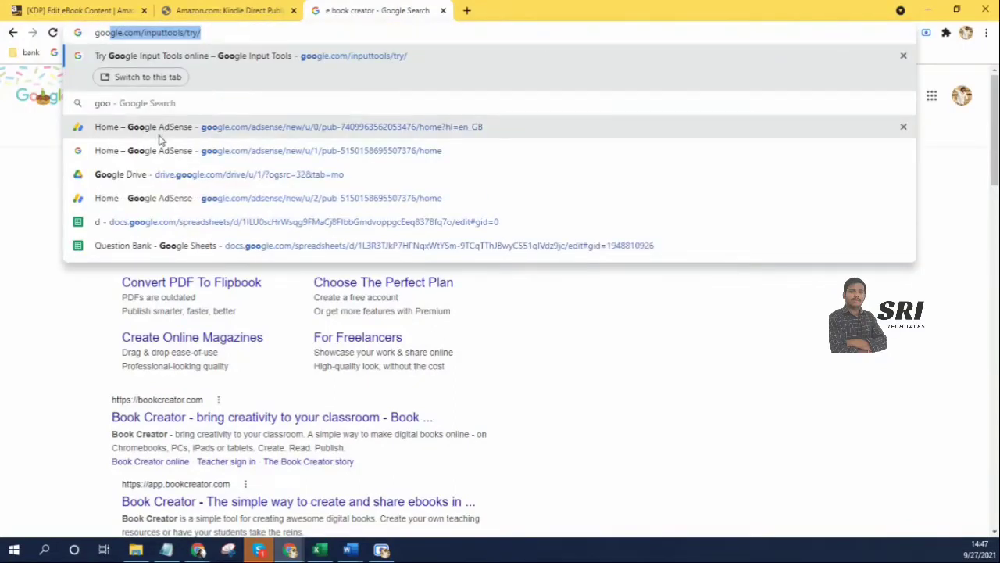
{"action": "type", "text": "gle"}
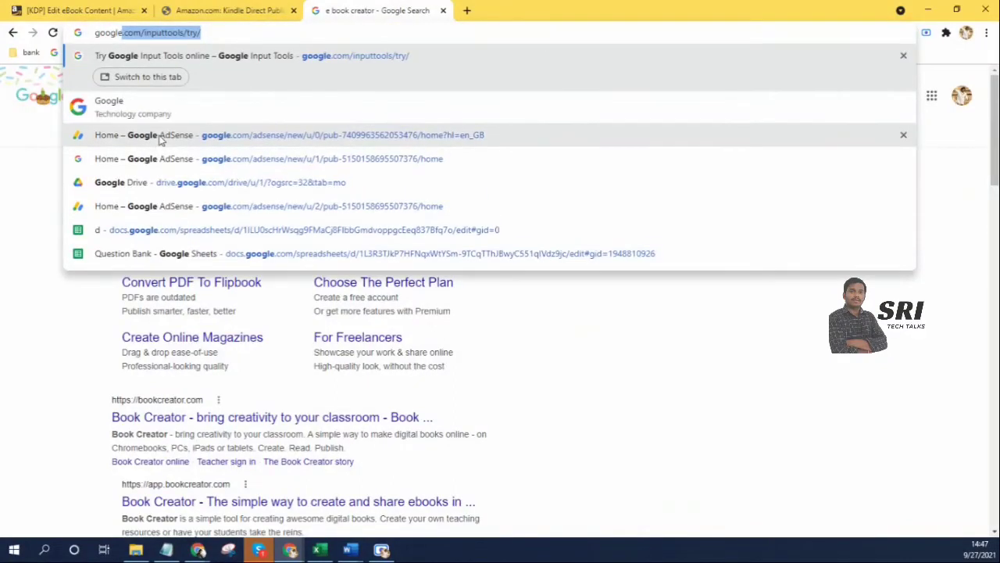
{"action": "type", "text": ".com"}
{"action": "key", "text": "Return"}
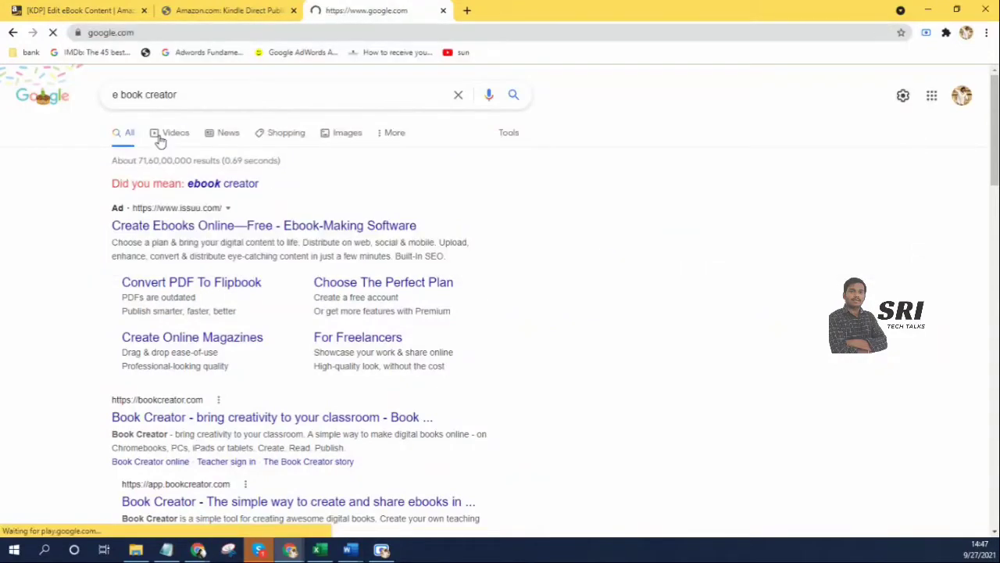
Search Google for 'amazon kdp' using the suggestion.
{"action": "left_click", "coordinate": [371, 257]}
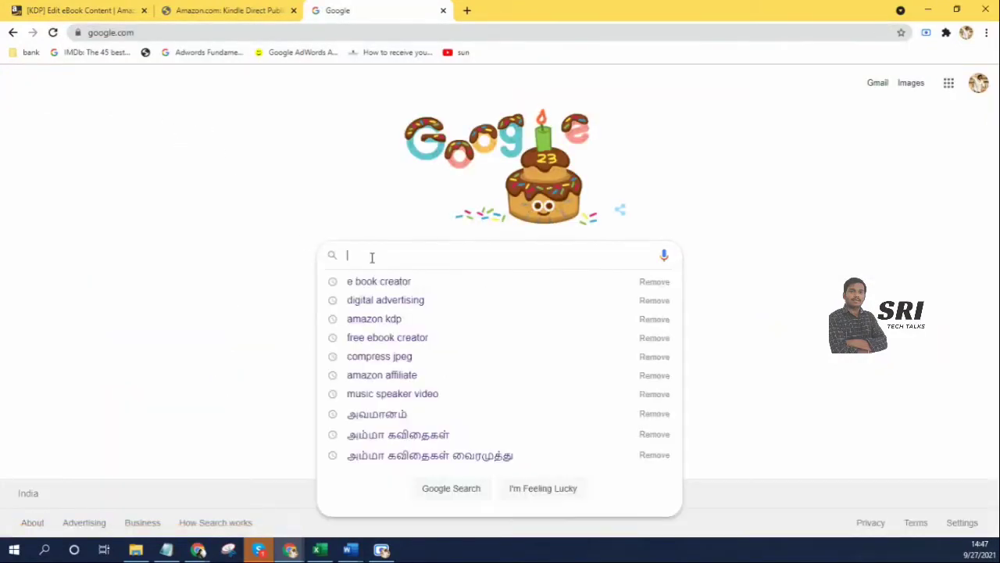
{"action": "type", "text": "amazon"}
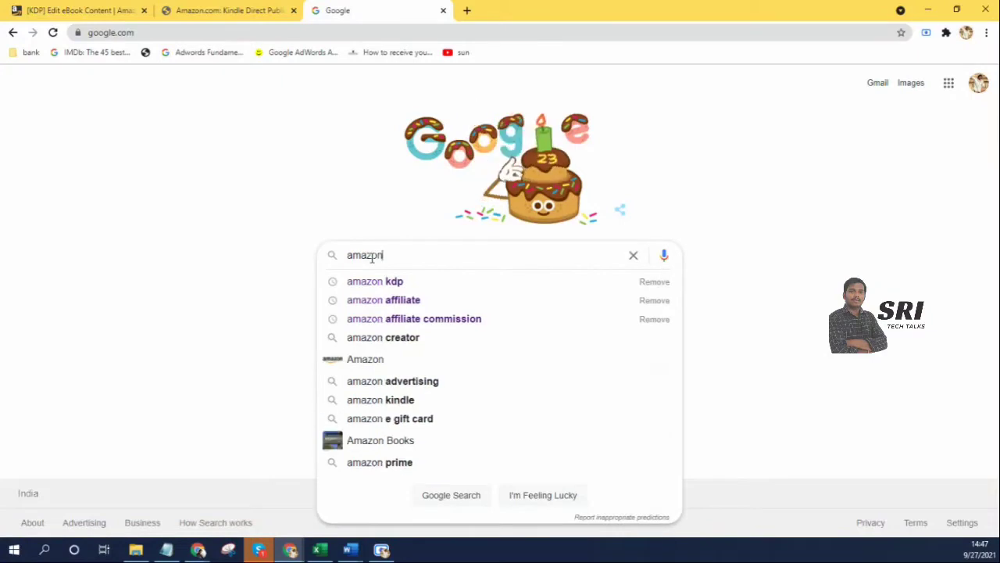
{"action": "left_click", "coordinate": [385, 283]}
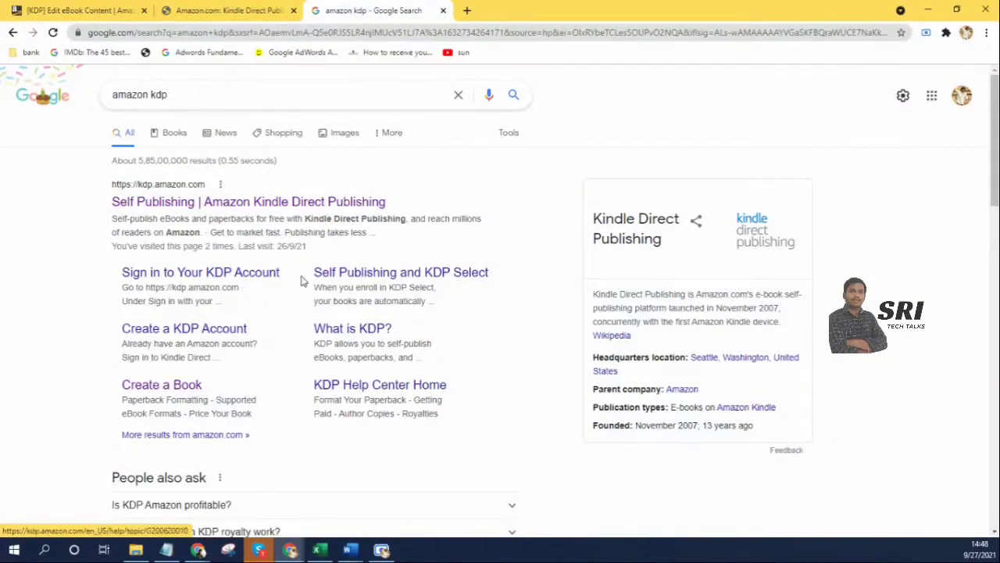
Open the Kindle Direct Publishing site and sign in to the Bookshelf.
{"action": "left_click", "coordinate": [191, 205]}
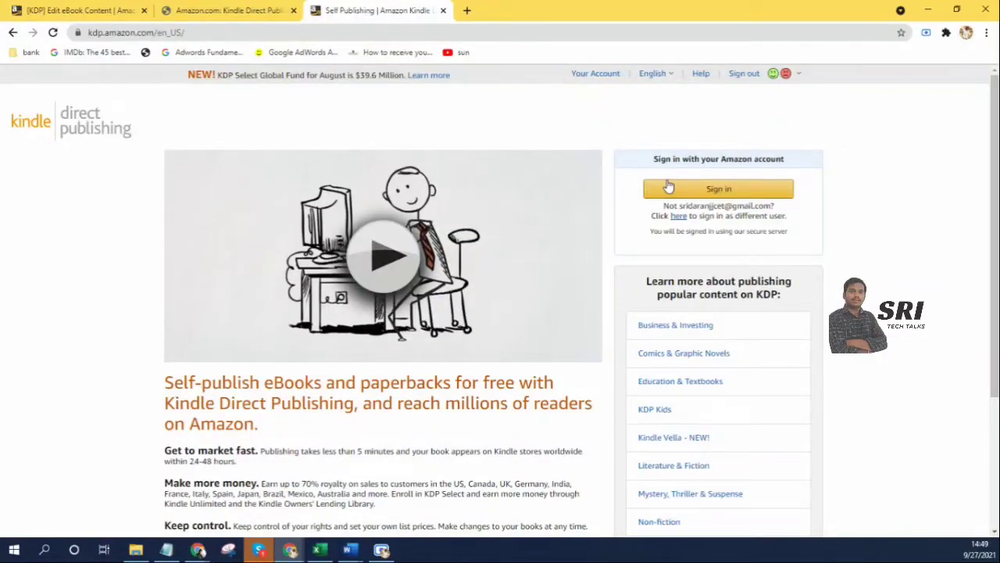
{"action": "left_click", "coordinate": [681, 193]}
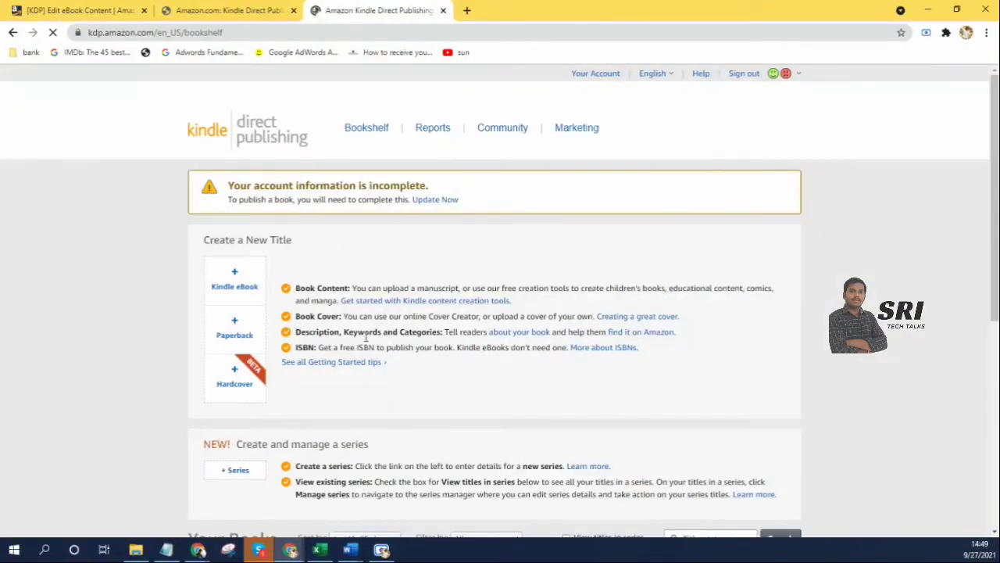
{"action": "scroll", "coordinate": [614, 379], "scroll_direction": "down", "scroll_amount": 3}
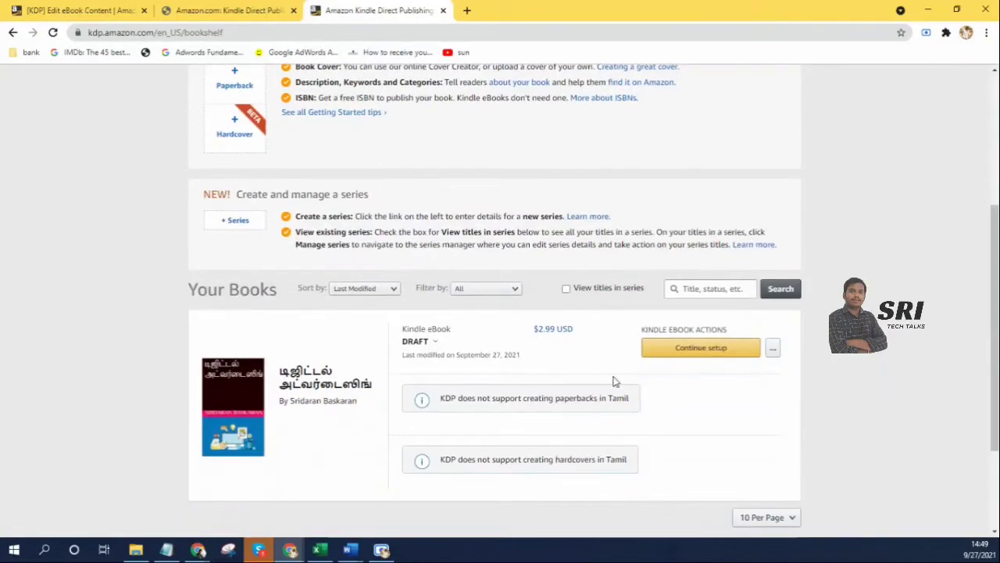
{"action": "scroll", "coordinate": [614, 380], "scroll_direction": "up", "scroll_amount": 1}
{"action": "scroll", "coordinate": [614, 379], "scroll_direction": "down", "scroll_amount": 3}
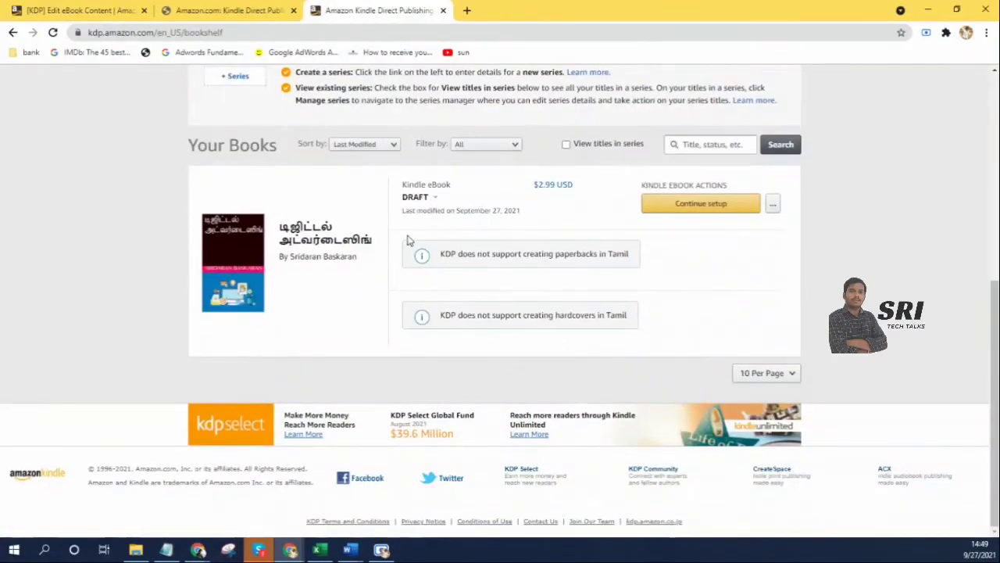
{"action": "scroll", "coordinate": [443, 312], "scroll_direction": "up", "scroll_amount": 2}
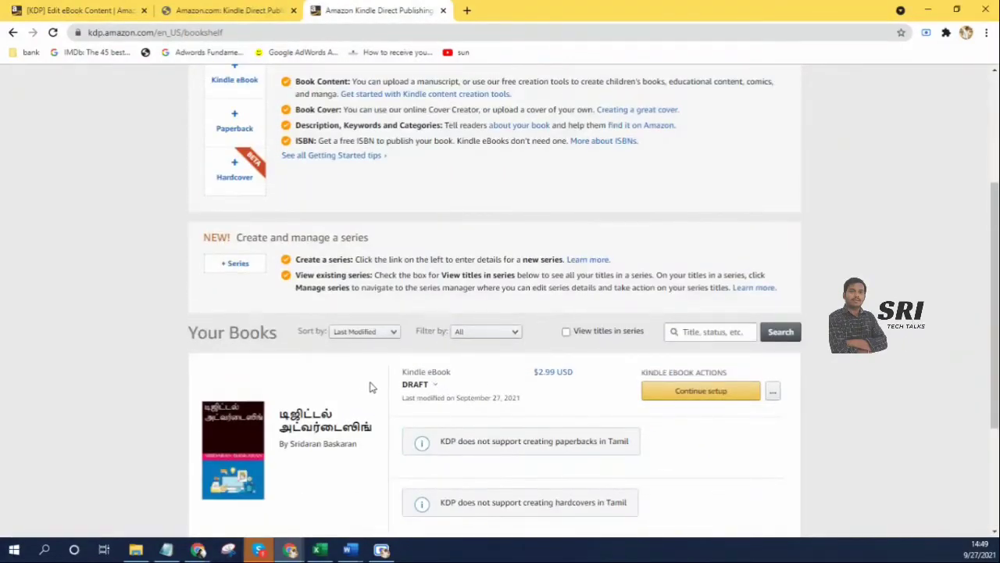
{"action": "scroll", "coordinate": [601, 413], "scroll_direction": "up", "scroll_amount": 2}
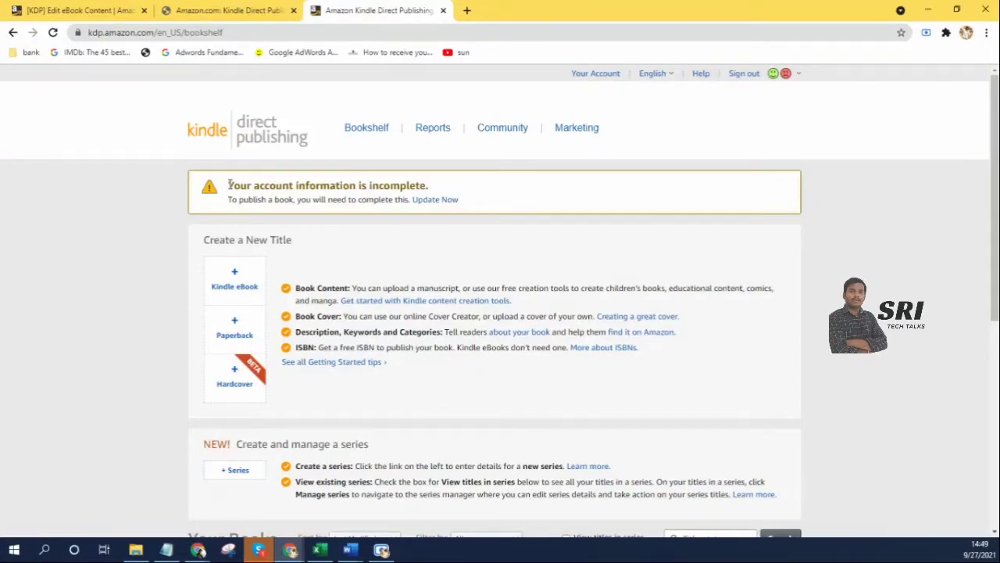
Open the account-incomplete banner's Update Now link in a new tab.
{"action": "scroll", "coordinate": [268, 263], "scroll_direction": "down", "scroll_amount": 2}
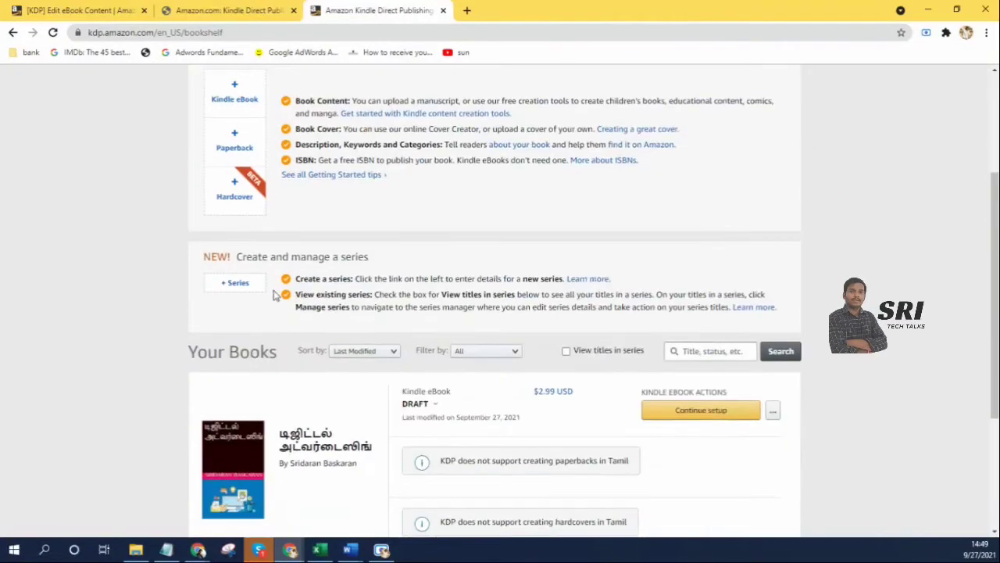
{"action": "scroll", "coordinate": [234, 250], "scroll_direction": "down", "scroll_amount": 3}
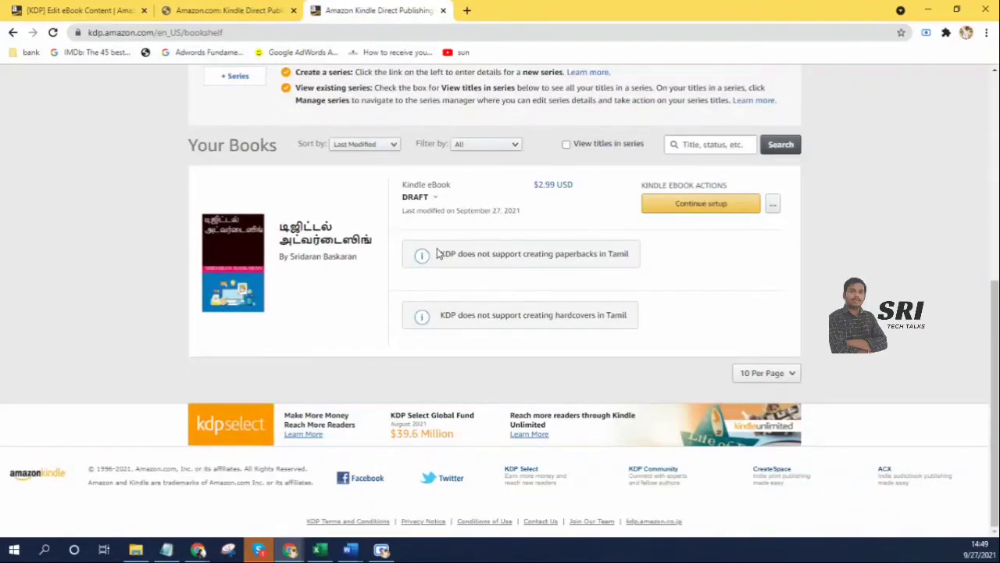
{"action": "scroll", "coordinate": [522, 321], "scroll_direction": "up", "scroll_amount": 5}
{"action": "scroll", "coordinate": [523, 322], "scroll_direction": "up", "scroll_amount": 1}
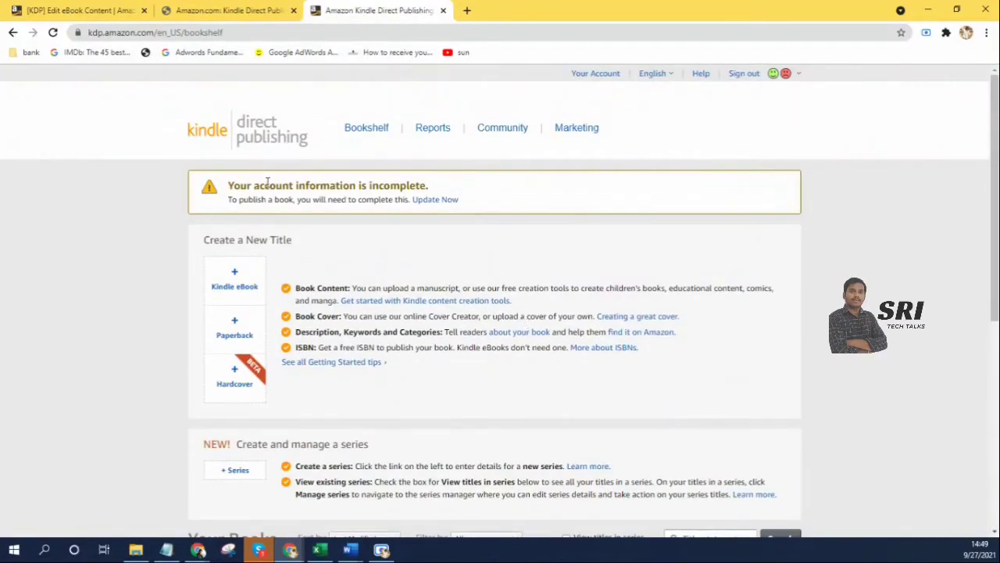
{"action": "left_click_drag", "start_coordinate": [228, 187], "coordinate": [442, 189]}
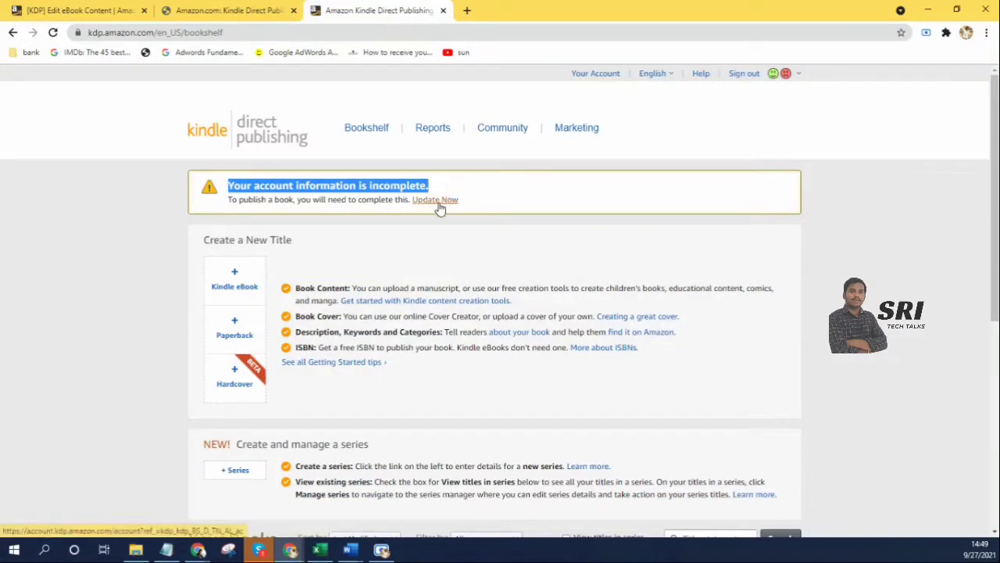
{"action": "middle_click", "coordinate": [436, 200]}
Finish the two-step sign-in by requesting a text-message one-time code and submitting it.
{"action": "left_click", "coordinate": [485, 6]}
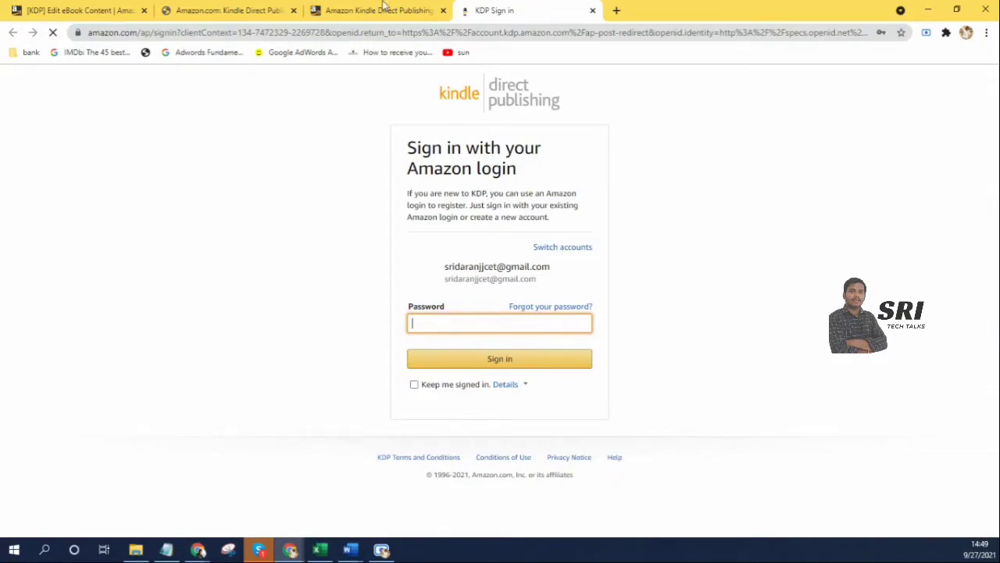
{"action": "left_click", "coordinate": [383, 10]}
{"action": "left_click", "coordinate": [542, 8]}
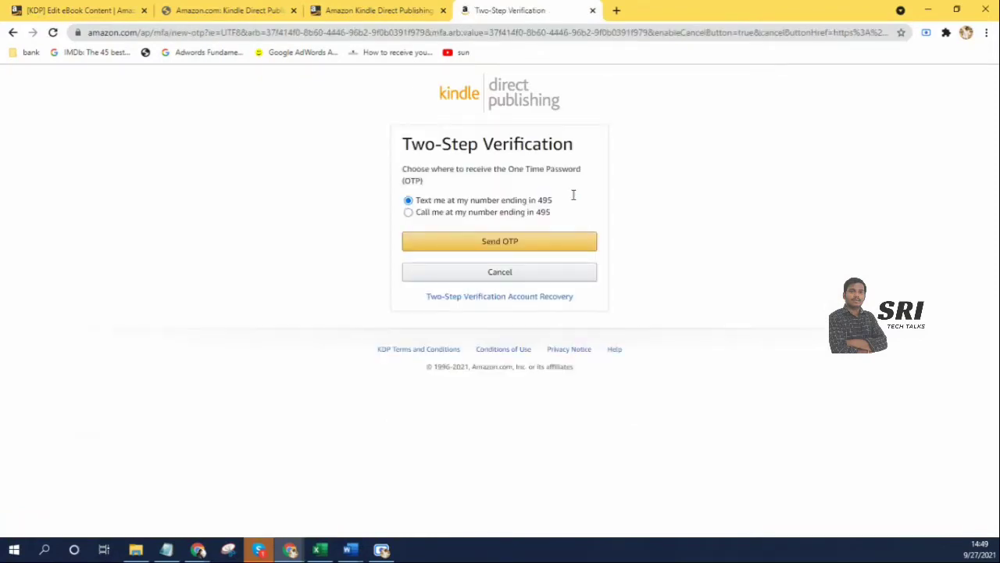
{"action": "left_click", "coordinate": [491, 243]}
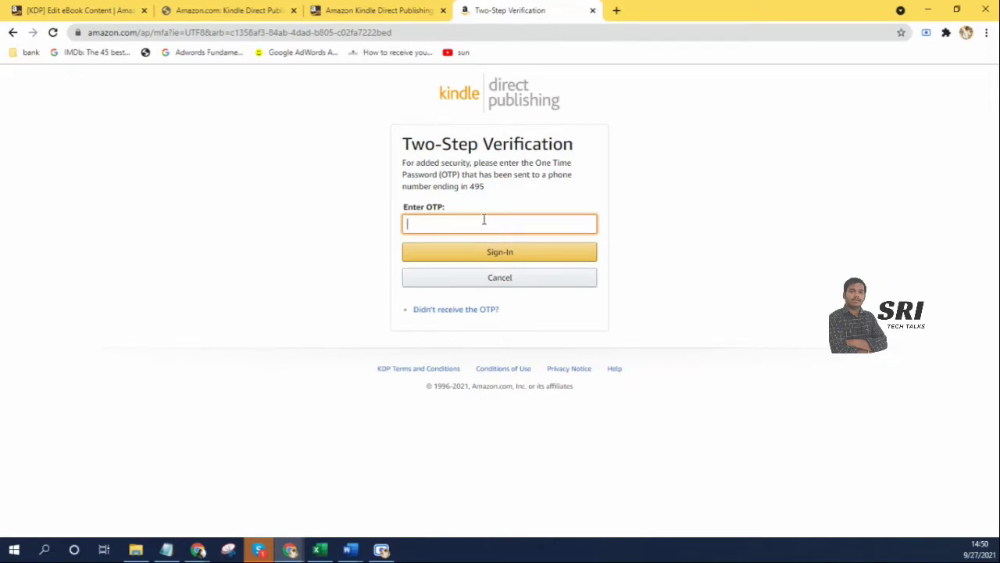
{"action": "left_click", "coordinate": [481, 257]}
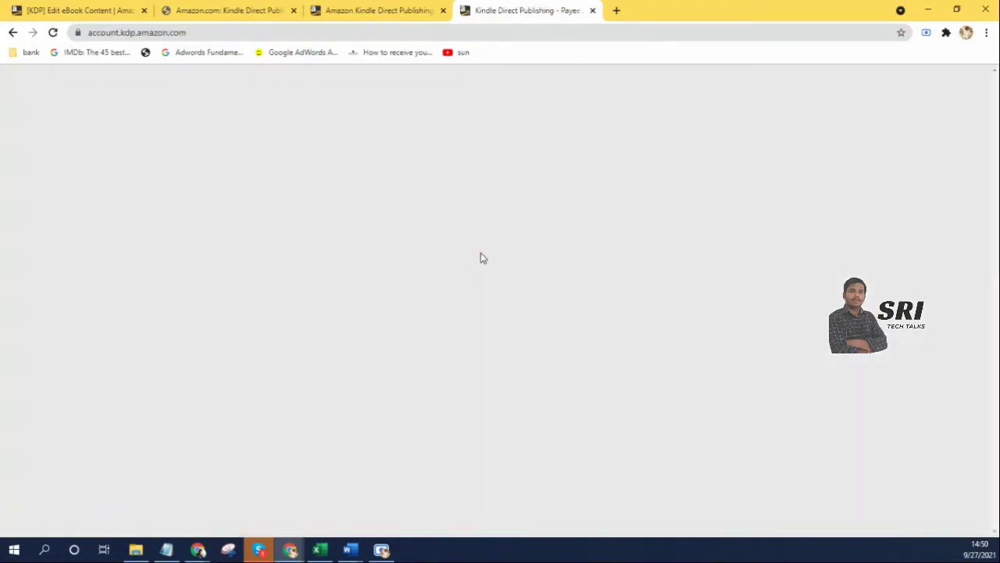
Review the My Account payment details page, then return to the bookshelf showing the $2.99 Tamil draft.
{"action": "scroll", "coordinate": [445, 210], "scroll_direction": "down", "scroll_amount": 3}
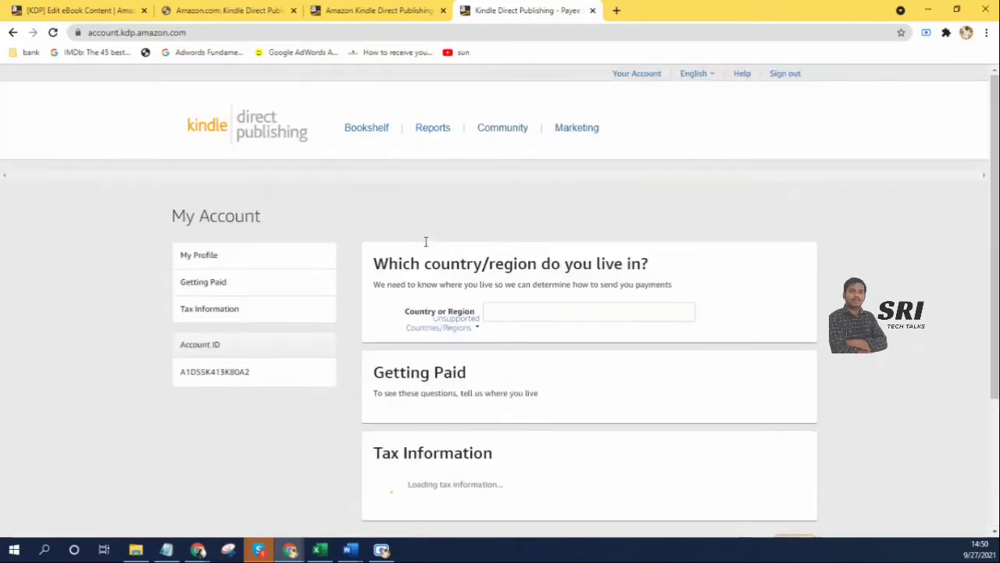
{"action": "scroll", "coordinate": [458, 357], "scroll_direction": "down", "scroll_amount": 1}
{"action": "scroll", "coordinate": [464, 346], "scroll_direction": "down", "scroll_amount": 2}
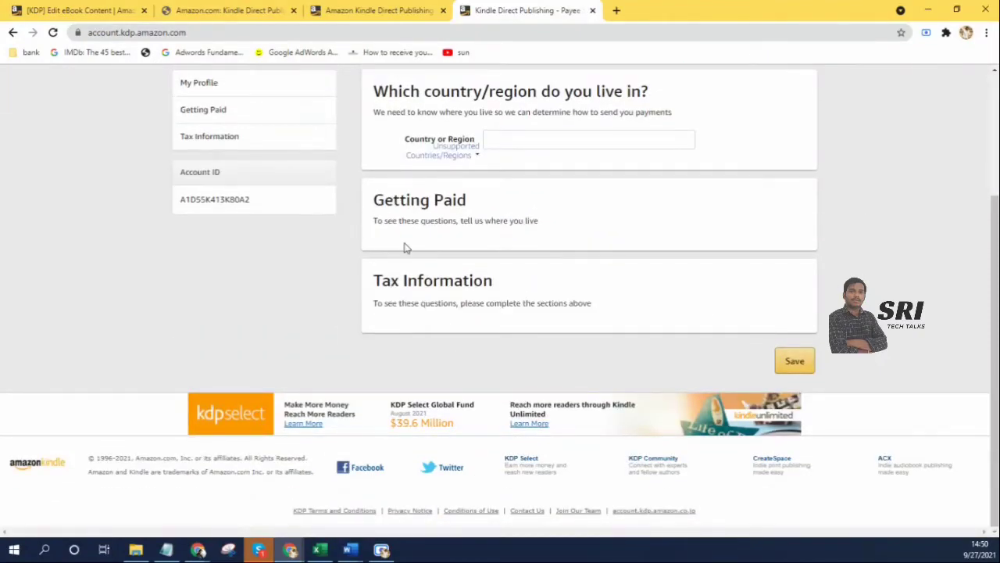
{"action": "scroll", "coordinate": [422, 254], "scroll_direction": "up", "scroll_amount": 1}
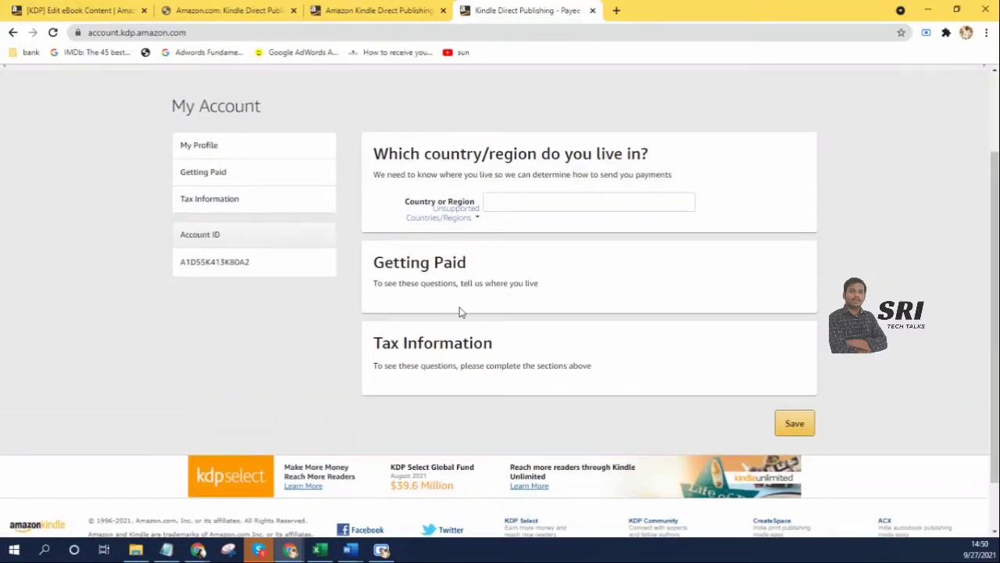
{"action": "left_click", "coordinate": [353, 11]}
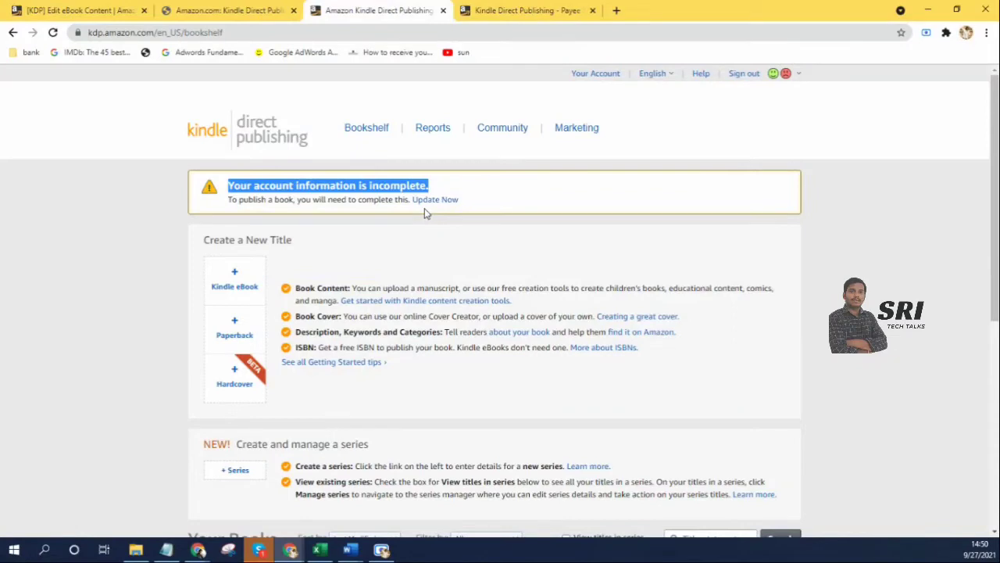
{"action": "scroll", "coordinate": [425, 216], "scroll_direction": "down", "scroll_amount": 2}
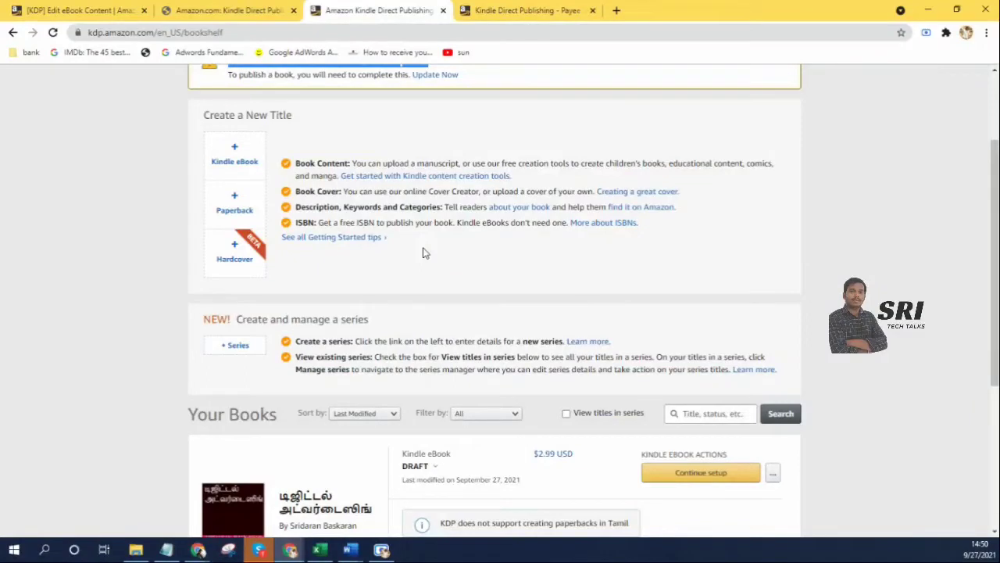
Create a new Kindle eBook and choose Tamil as its language.
{"action": "left_click", "coordinate": [233, 160]}
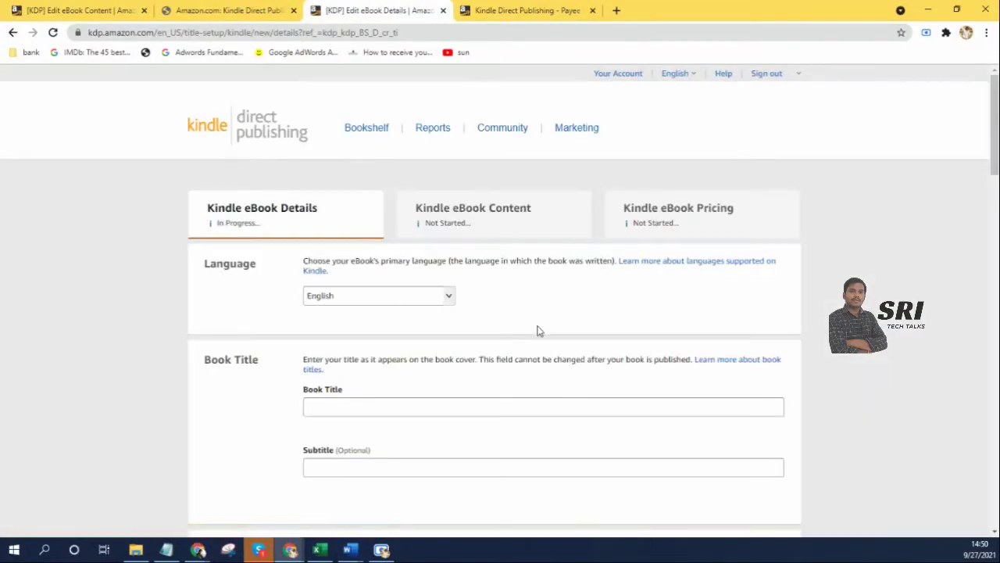
{"action": "scroll", "coordinate": [669, 324], "scroll_direction": "down", "scroll_amount": 2}
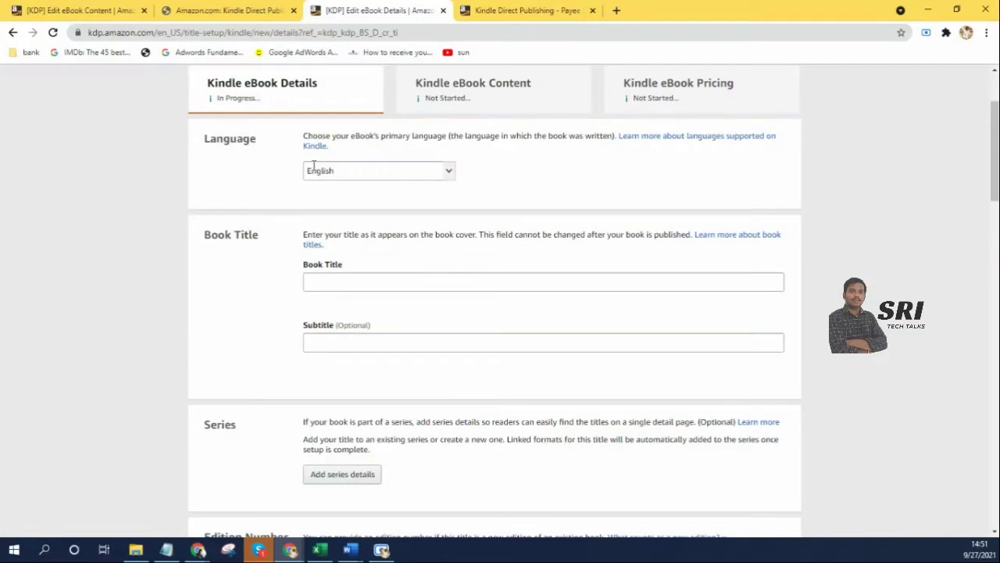
{"action": "left_click", "coordinate": [354, 170]}
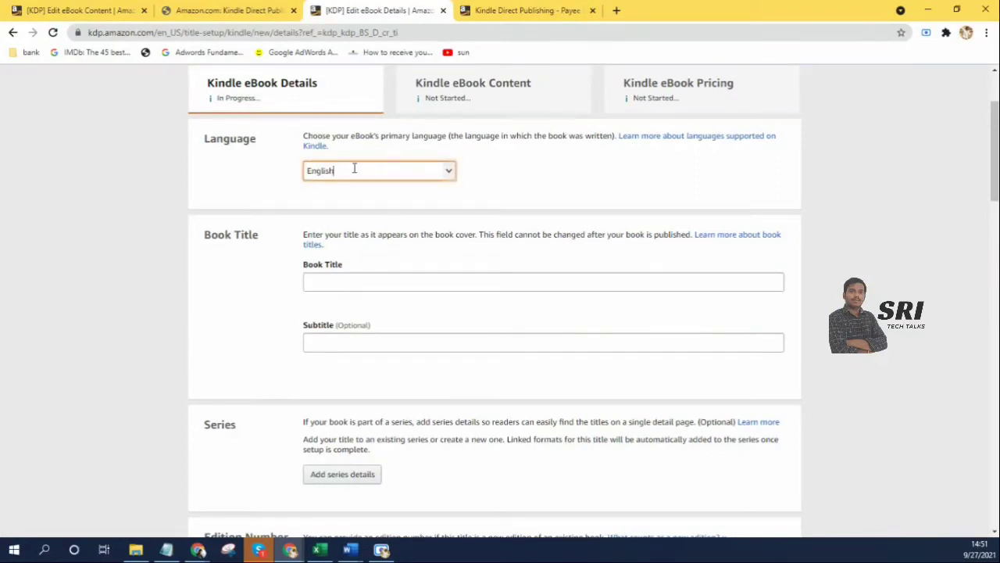
{"action": "key", "text": "ctrl+a"}
{"action": "type", "text": "tamil"}
{"action": "key", "text": "ctrl+a"}
{"action": "type", "text": "ts"}
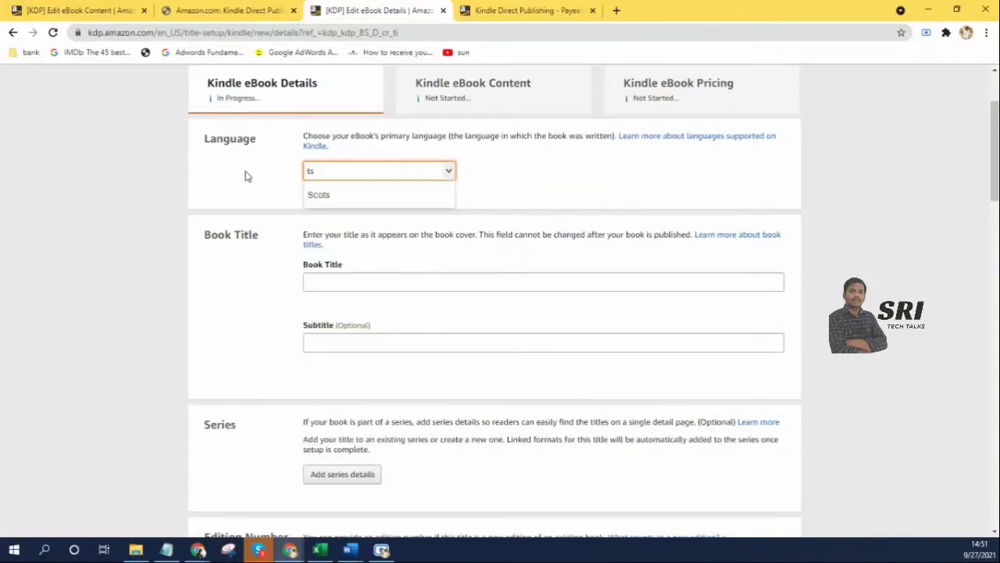
{"action": "key", "text": "BackSpace"}
{"action": "type", "text": "a"}
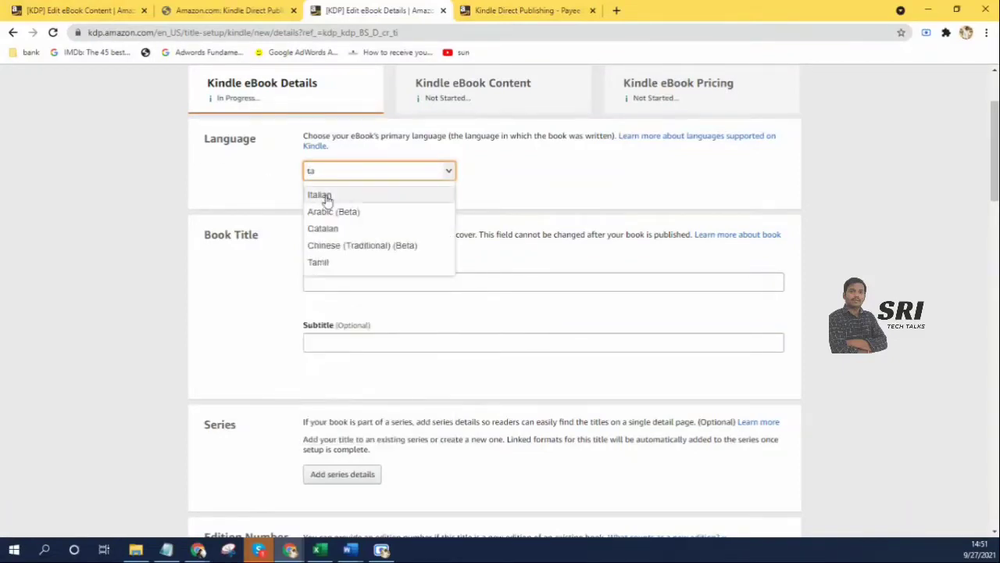
{"action": "left_click", "coordinate": [322, 263]}
Place the cursor in the new eBook's Book Title field and scroll through the form.
{"action": "scroll", "coordinate": [233, 277], "scroll_direction": "down", "scroll_amount": 1}
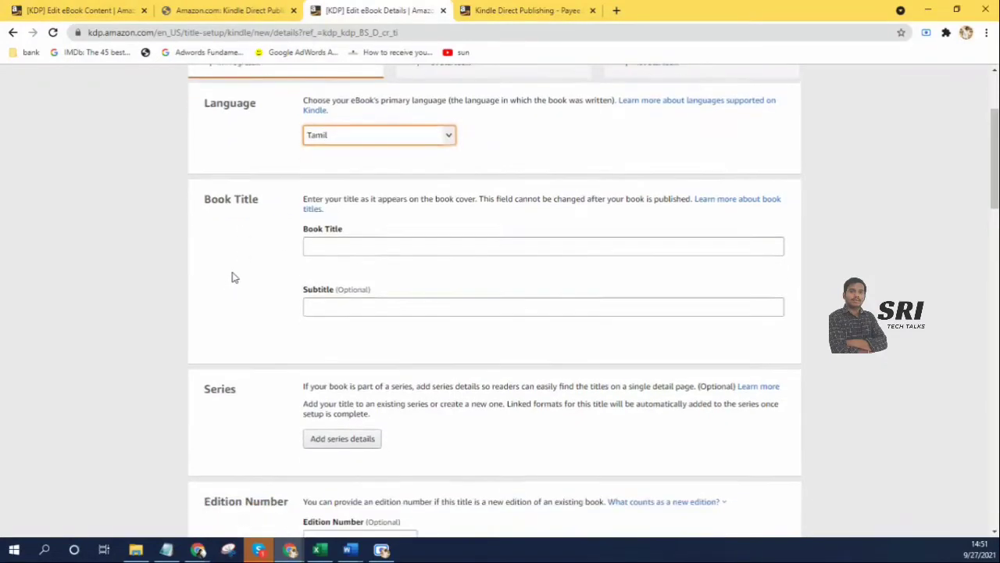
{"action": "scroll", "coordinate": [232, 277], "scroll_direction": "down", "scroll_amount": 1}
{"action": "left_click", "coordinate": [349, 157]}
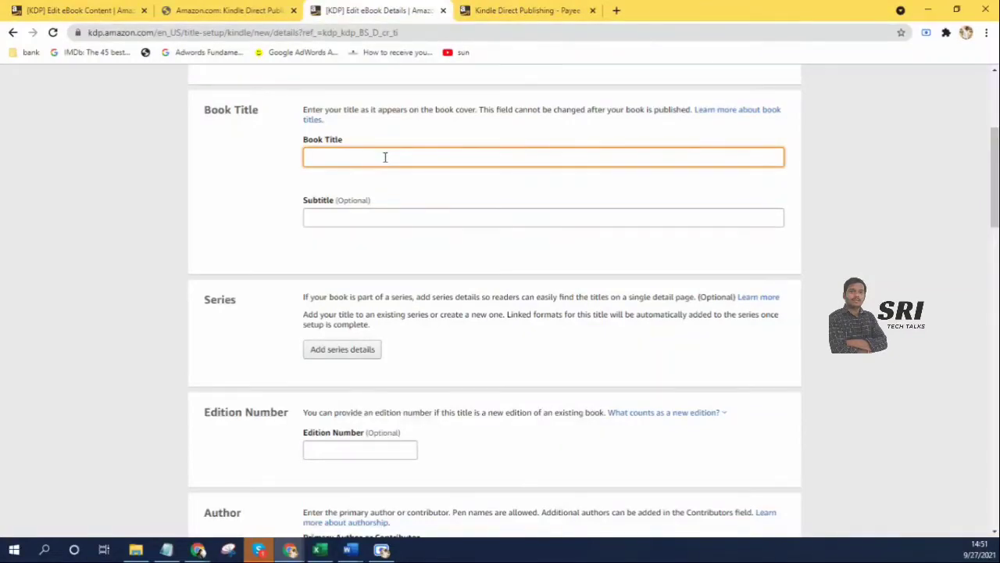
{"action": "scroll", "coordinate": [379, 179], "scroll_direction": "up", "scroll_amount": 3}
{"action": "scroll", "coordinate": [380, 180], "scroll_direction": "down", "scroll_amount": 4}
{"action": "scroll", "coordinate": [380, 183], "scroll_direction": "up", "scroll_amount": 4}
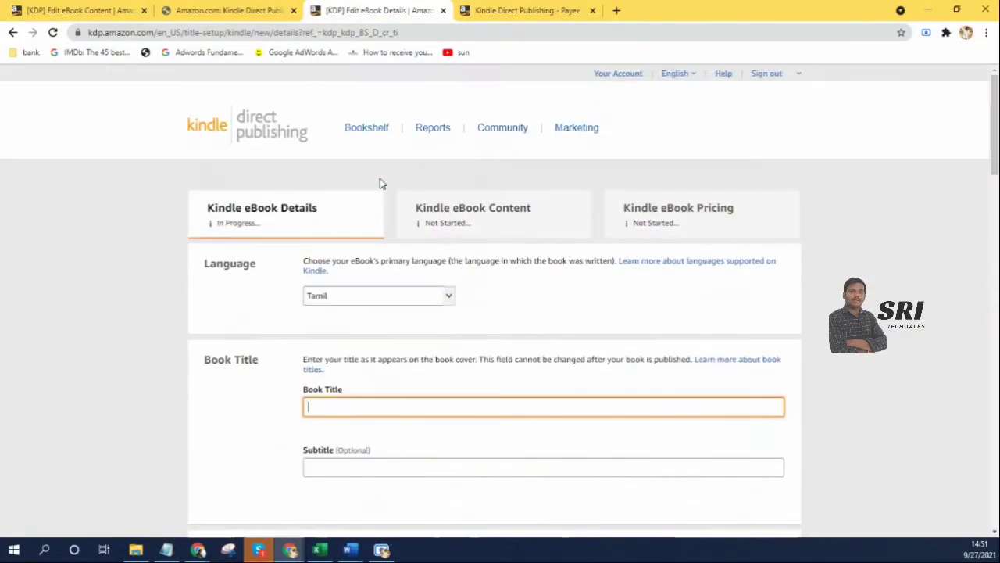
{"action": "scroll", "coordinate": [688, 392], "scroll_direction": "down", "scroll_amount": 1}
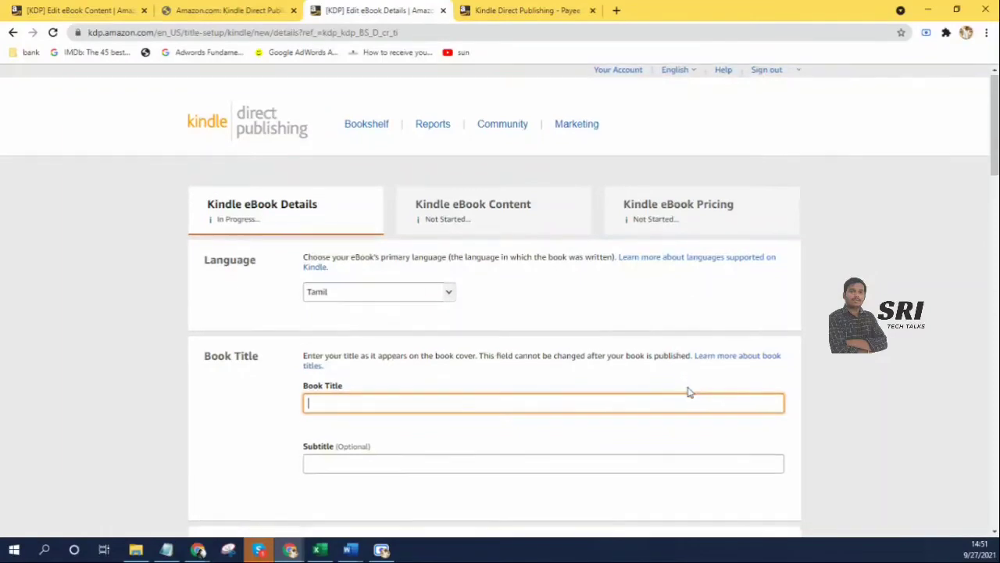
{"action": "scroll", "coordinate": [685, 409], "scroll_direction": "down", "scroll_amount": 5}
{"action": "scroll", "coordinate": [681, 406], "scroll_direction": "down", "scroll_amount": 2}
{"action": "scroll", "coordinate": [680, 407], "scroll_direction": "up", "scroll_amount": 5}
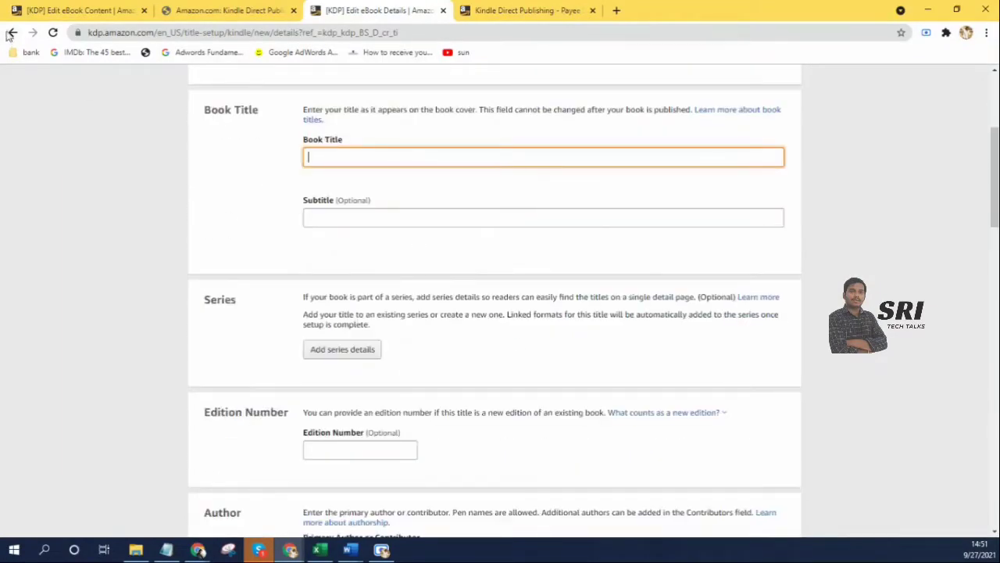
Switch to the existing Tamil book's tab and open its Kindle eBook Details page.
{"action": "left_click", "coordinate": [229, 10]}
{"action": "left_click", "coordinate": [383, 8]}
{"action": "left_click", "coordinate": [86, 11]}
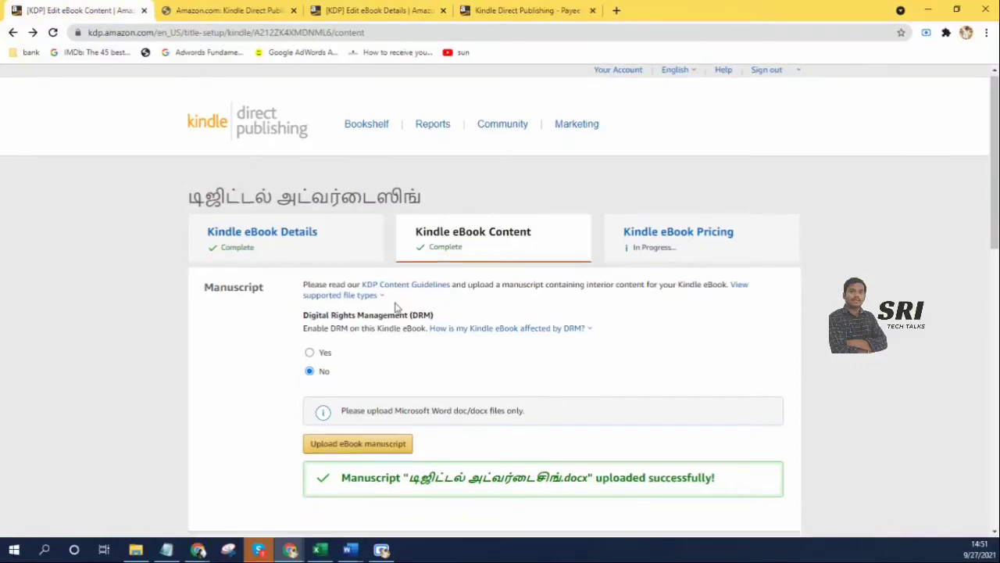
{"action": "scroll", "coordinate": [396, 307], "scroll_direction": "down", "scroll_amount": 2}
{"action": "left_click", "coordinate": [219, 127]}
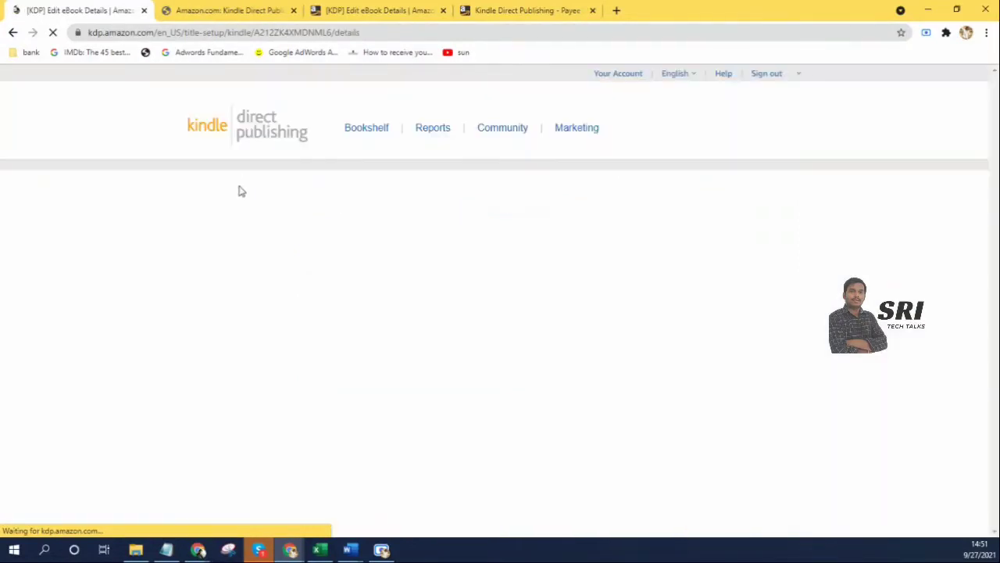
Scroll through the draft's title, author, Contributors and Tamil description fields.
{"action": "scroll", "coordinate": [250, 199], "scroll_direction": "down", "scroll_amount": 3}
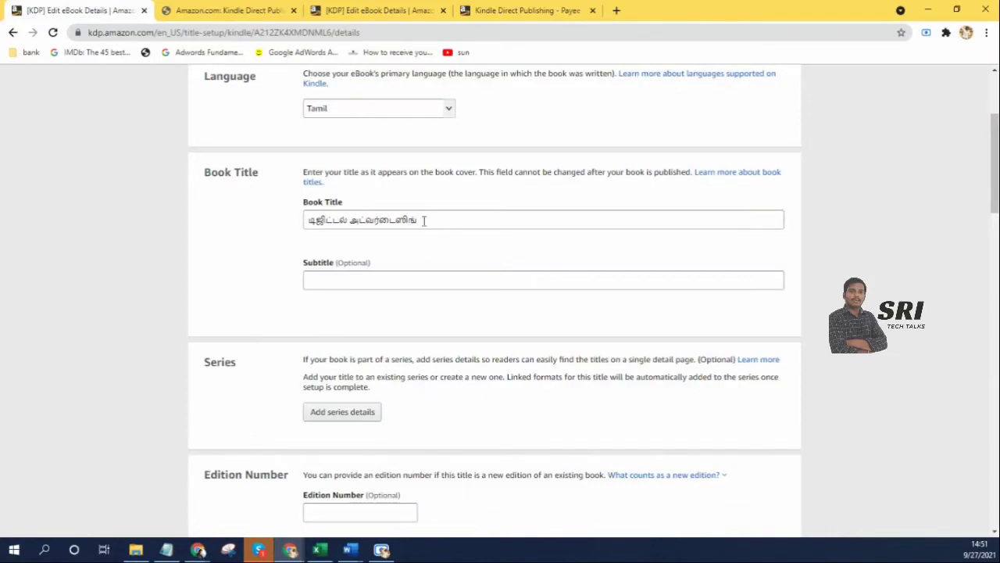
{"action": "scroll", "coordinate": [398, 199], "scroll_direction": "down", "scroll_amount": 1}
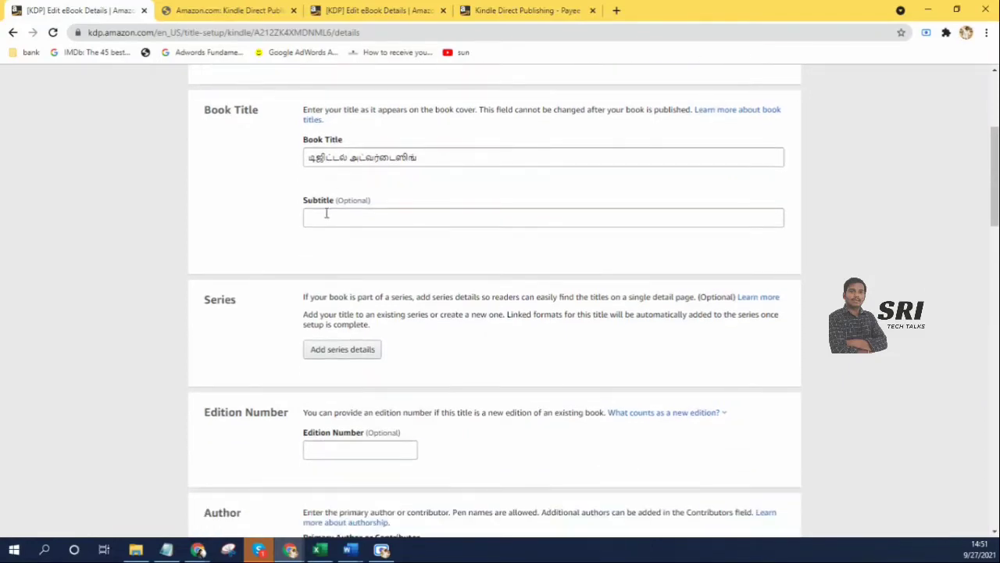
{"action": "scroll", "coordinate": [320, 210], "scroll_direction": "down", "scroll_amount": 2}
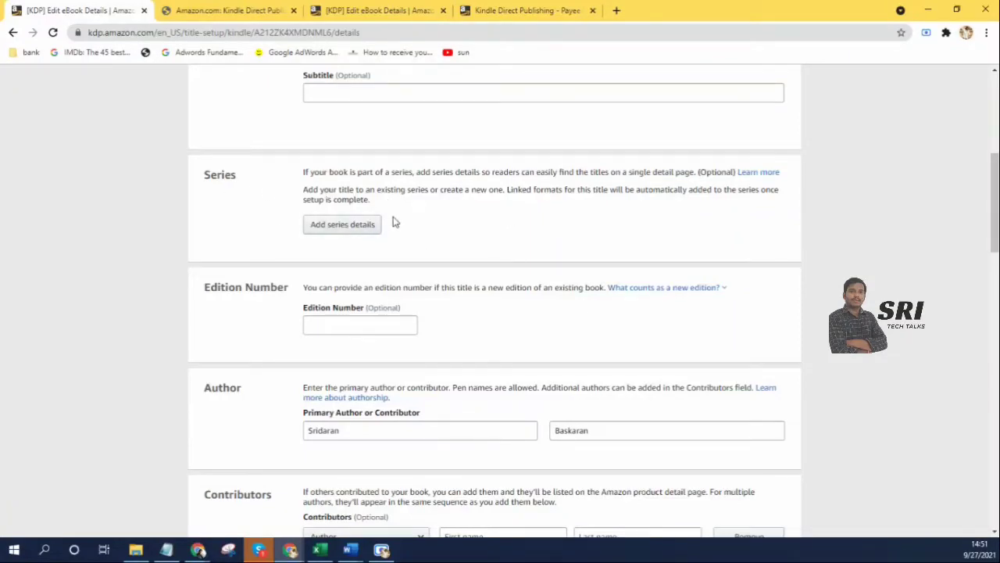
{"action": "scroll", "coordinate": [422, 242], "scroll_direction": "down", "scroll_amount": 2}
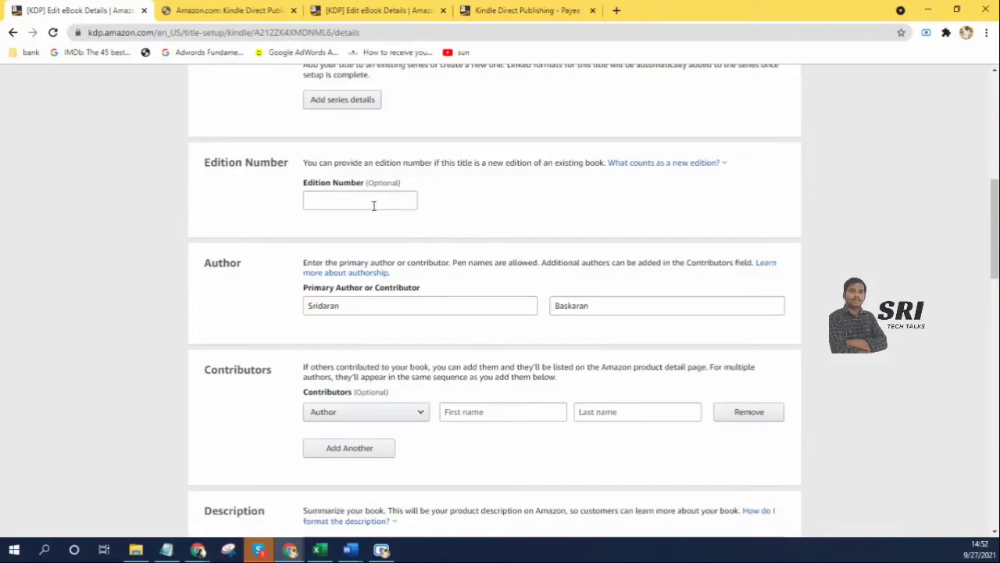
{"action": "scroll", "coordinate": [374, 205], "scroll_direction": "down", "scroll_amount": 2}
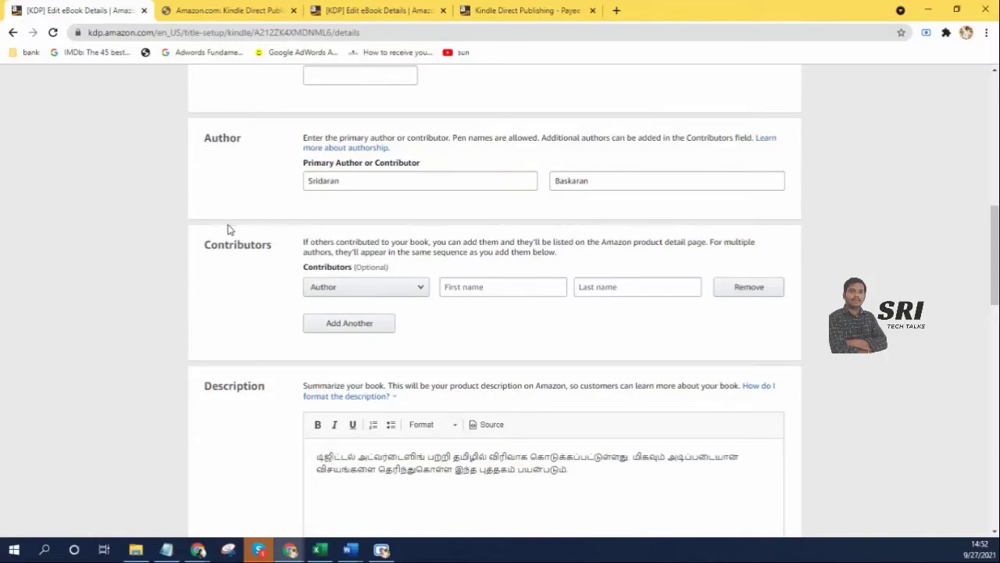
{"action": "left_click_drag", "start_coordinate": [206, 246], "coordinate": [271, 248]}
{"action": "scroll", "coordinate": [271, 321], "scroll_direction": "down", "scroll_amount": 3}
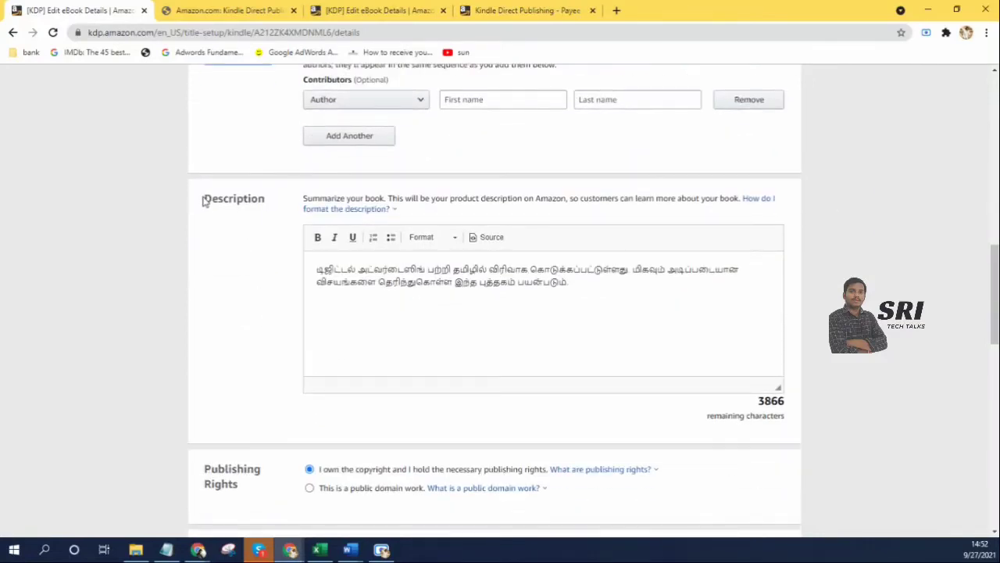
{"action": "left_click_drag", "start_coordinate": [202, 200], "coordinate": [297, 212]}
{"action": "left_click_drag", "start_coordinate": [758, 400], "coordinate": [805, 412]}
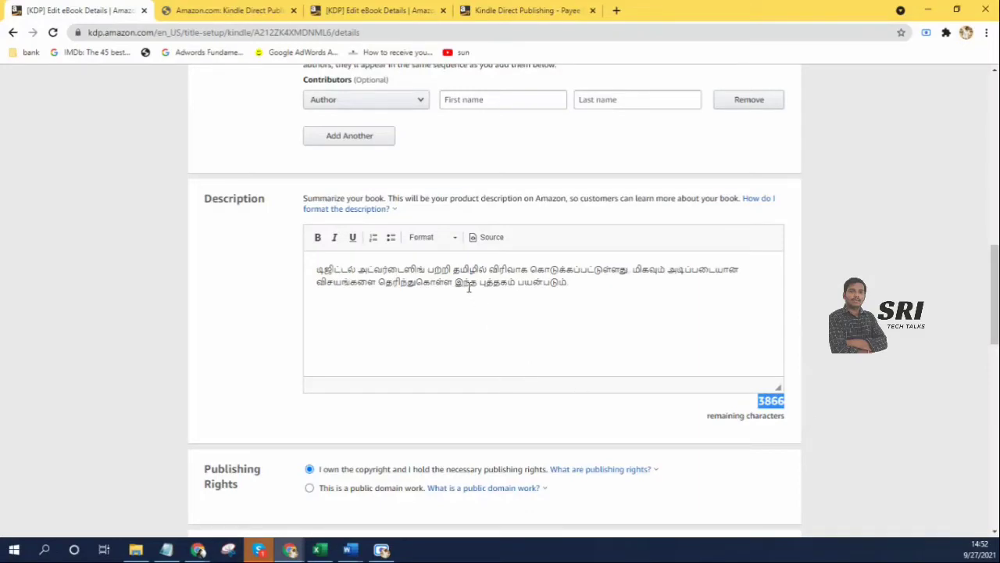
{"action": "scroll", "coordinate": [467, 367], "scroll_direction": "down", "scroll_amount": 3}
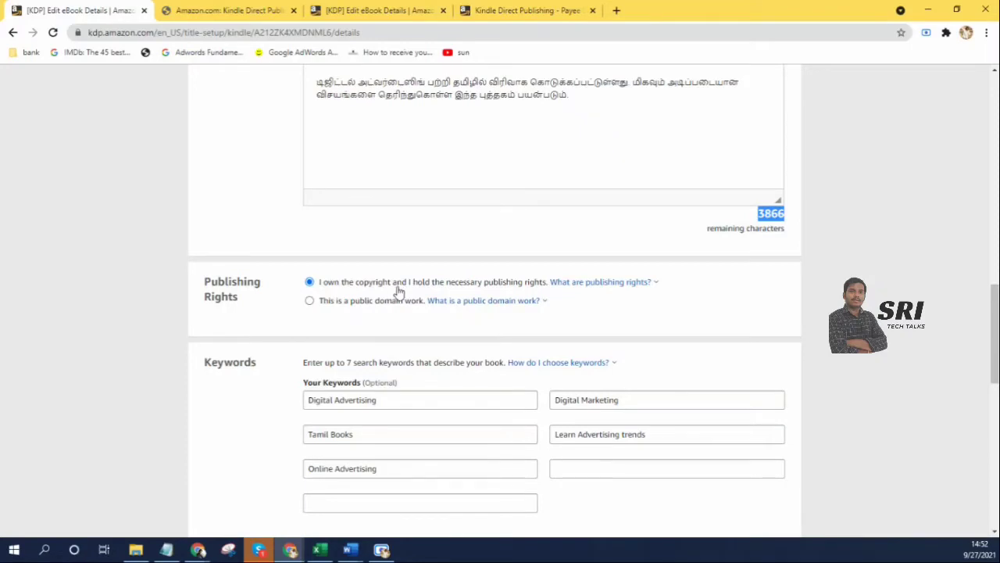
{"action": "scroll", "coordinate": [367, 344], "scroll_direction": "down", "scroll_amount": 2}
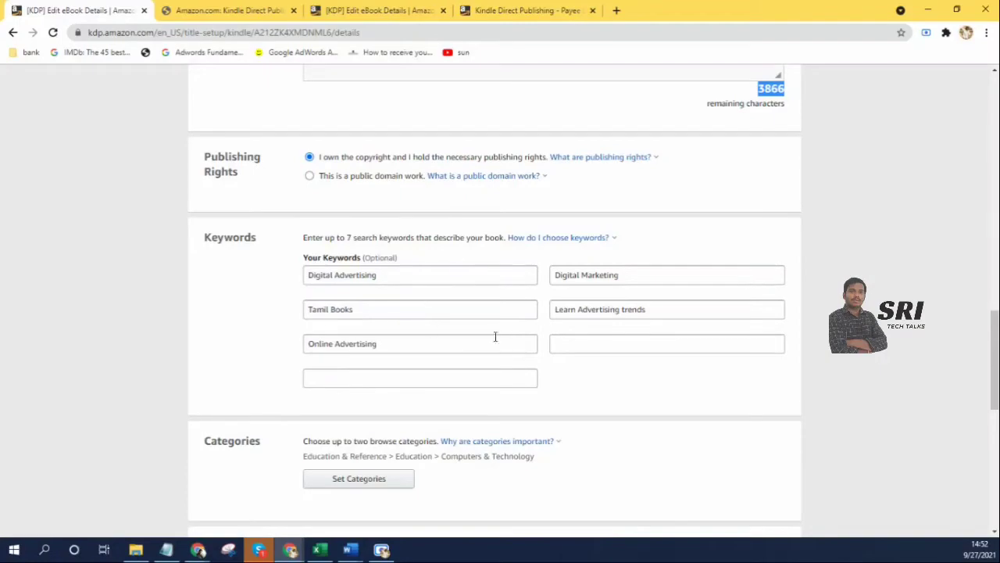
{"action": "scroll", "coordinate": [527, 284], "scroll_direction": "up", "scroll_amount": 3}
{"action": "scroll", "coordinate": [523, 297], "scroll_direction": "down", "scroll_amount": 4}
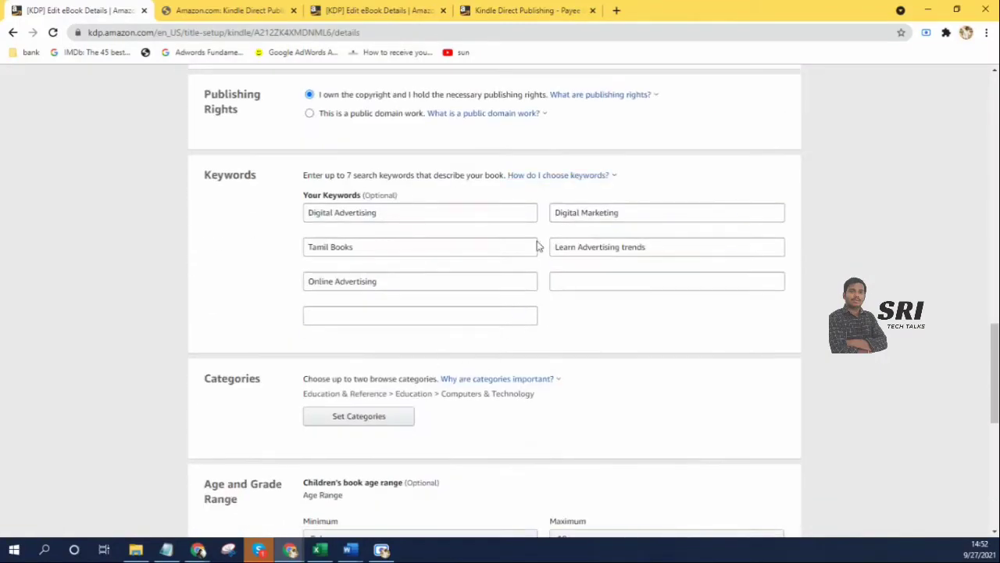
{"action": "scroll", "coordinate": [484, 266], "scroll_direction": "down", "scroll_amount": 1}
{"action": "scroll", "coordinate": [375, 231], "scroll_direction": "down", "scroll_amount": 2}
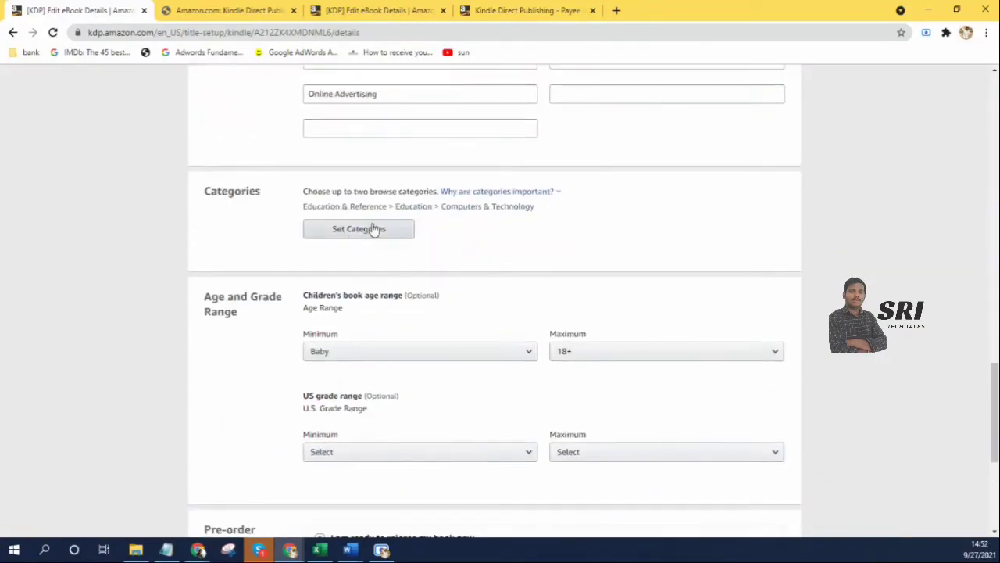
{"action": "left_click", "coordinate": [327, 233]}
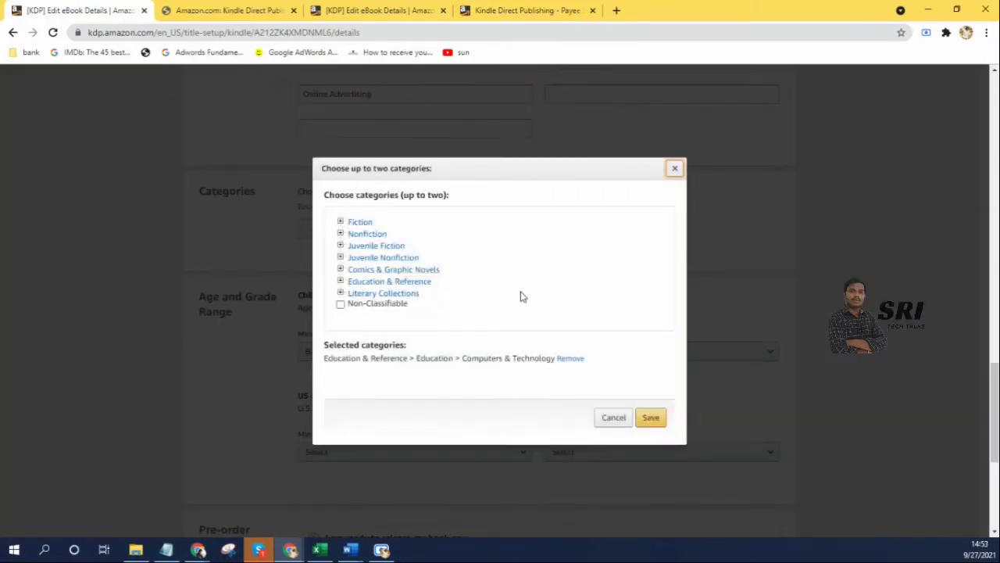
{"action": "left_click", "coordinate": [675, 169]}
{"action": "scroll", "coordinate": [446, 297], "scroll_direction": "down", "scroll_amount": 2}
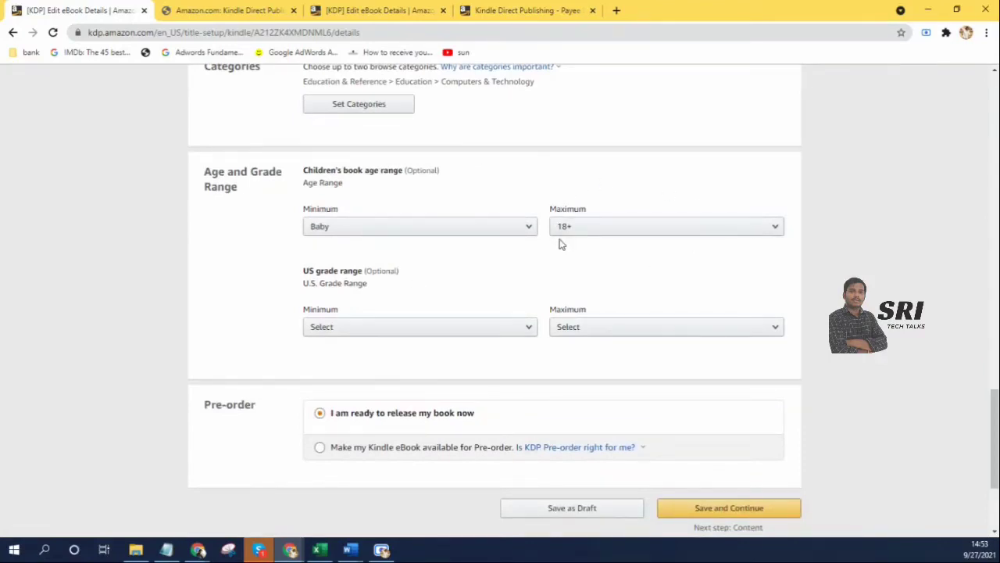
{"action": "left_click_drag", "start_coordinate": [206, 172], "coordinate": [254, 204]}
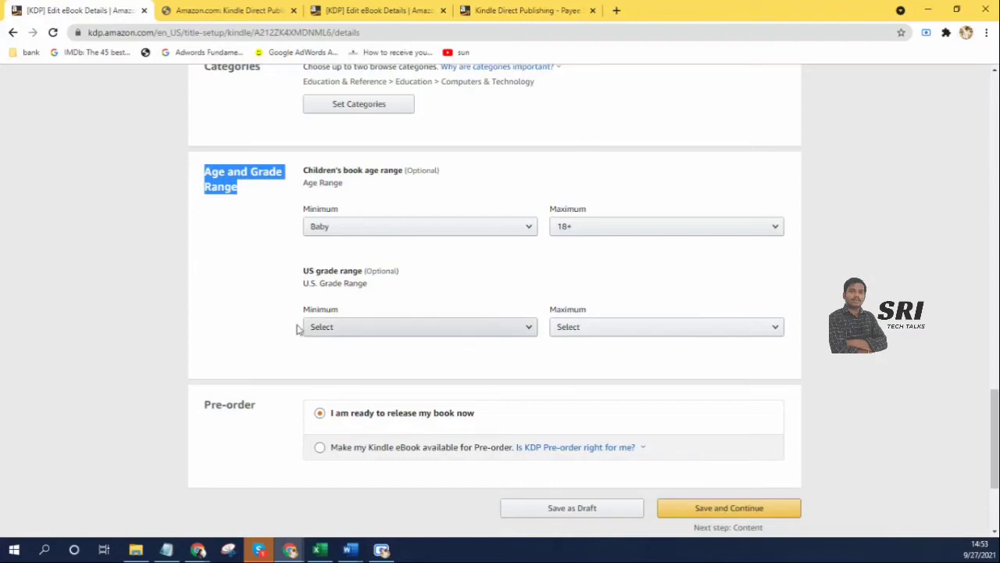
{"action": "left_click_drag", "start_coordinate": [406, 170], "coordinate": [479, 173]}
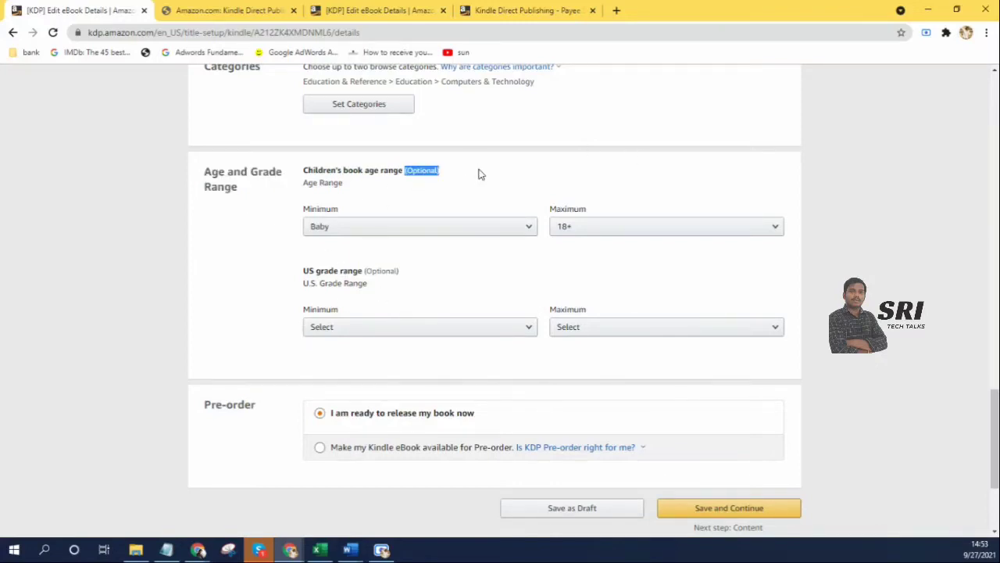
{"action": "scroll", "coordinate": [447, 343], "scroll_direction": "down", "scroll_amount": 2}
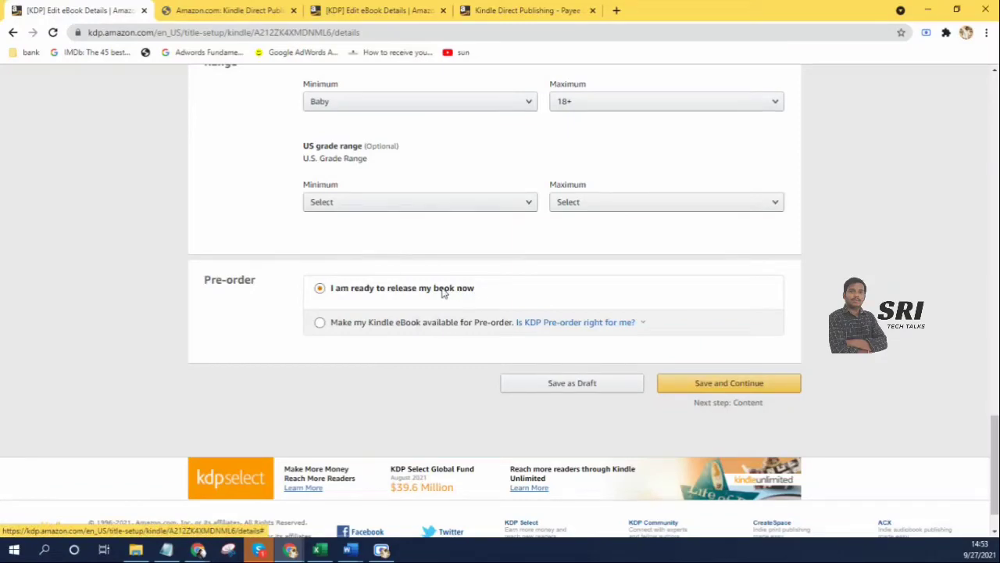
Save the eBook details and continue to the Kindle eBook Content page.
{"action": "left_click", "coordinate": [699, 385]}
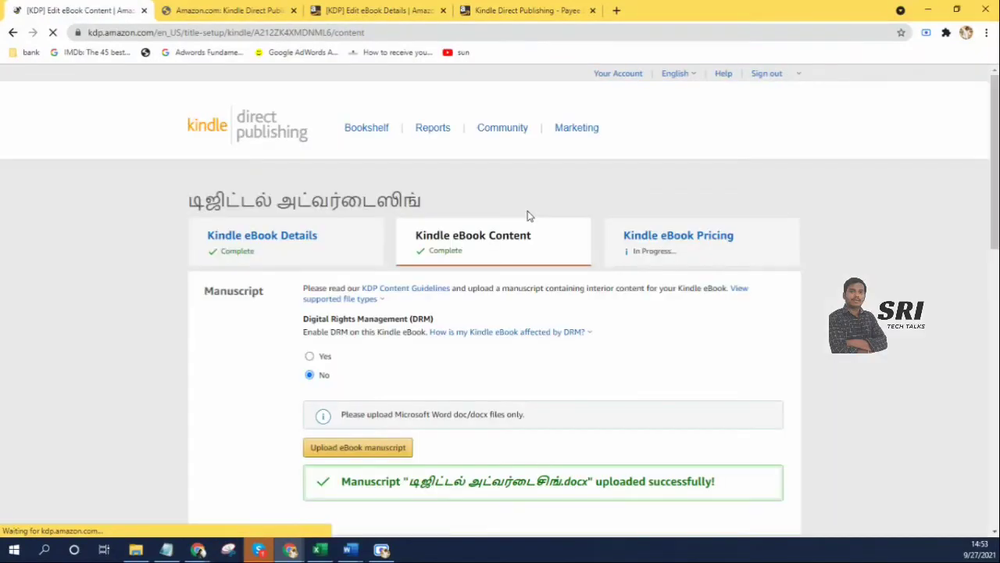
{"action": "scroll", "coordinate": [640, 318], "scroll_direction": "down", "scroll_amount": 2}
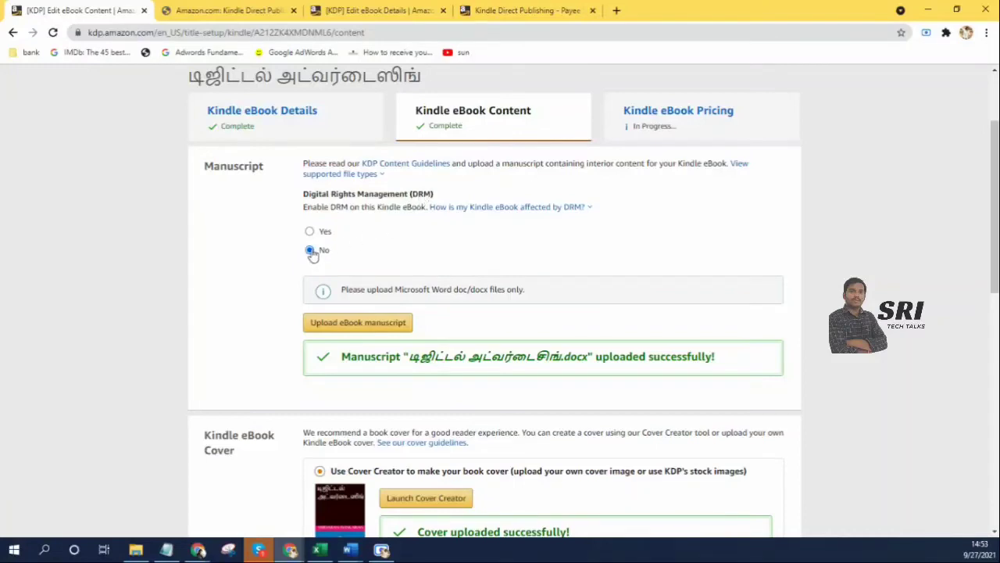
{"action": "scroll", "coordinate": [477, 277], "scroll_direction": "down", "scroll_amount": 2}
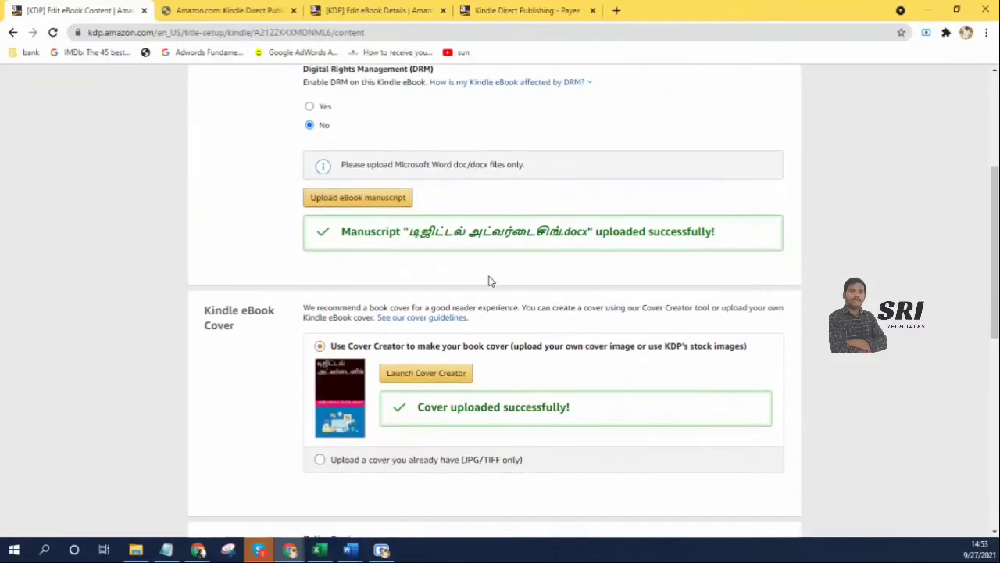
Confirm the .docx manuscript is already uploaded, cancelling the file picker, and scroll to the cover.
{"action": "left_click", "coordinate": [344, 201]}
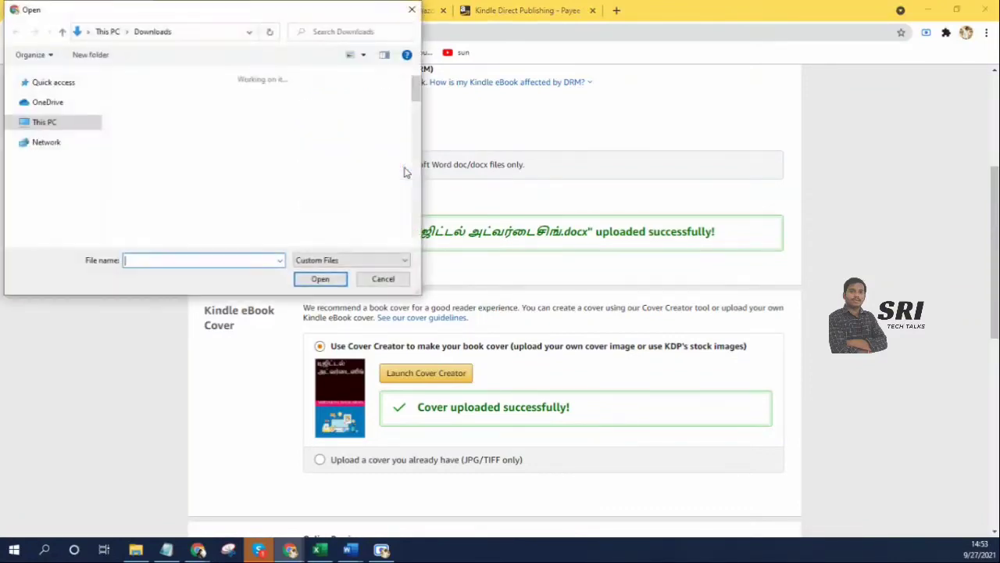
{"action": "left_click", "coordinate": [383, 279]}
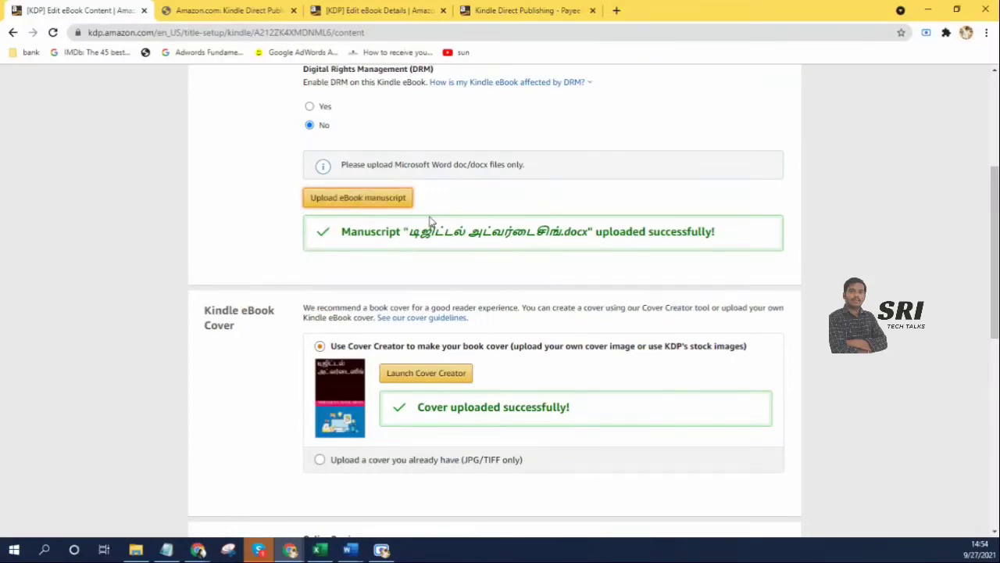
{"action": "mouse_move", "coordinate": [595, 232]}
{"action": "left_mouse_down"}
{"action": "mouse_move", "coordinate": [704, 232]}
{"action": "mouse_move", "coordinate": [753, 247]}
{"action": "left_mouse_up"}
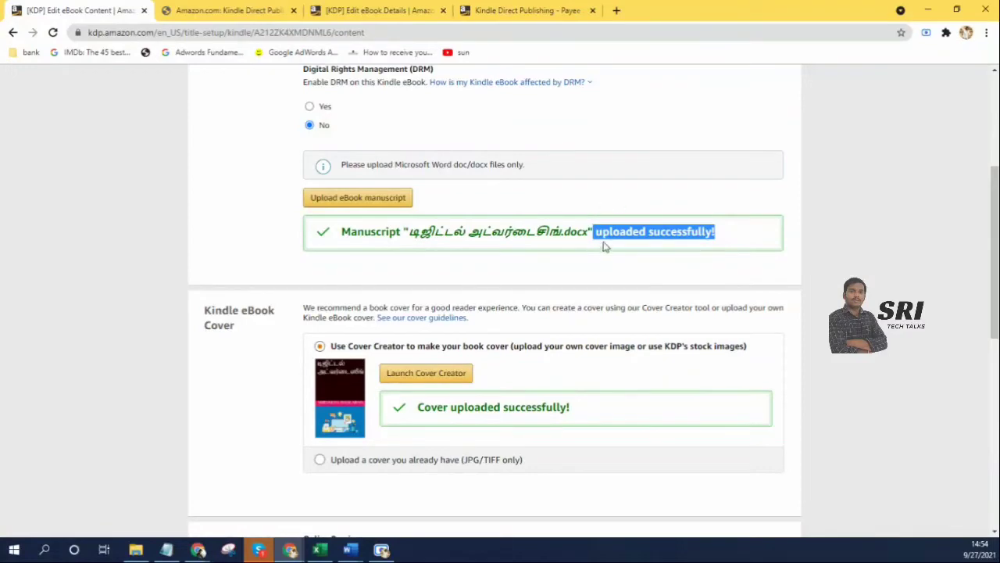
{"action": "scroll", "coordinate": [781, 281], "scroll_direction": "down", "scroll_amount": 2}
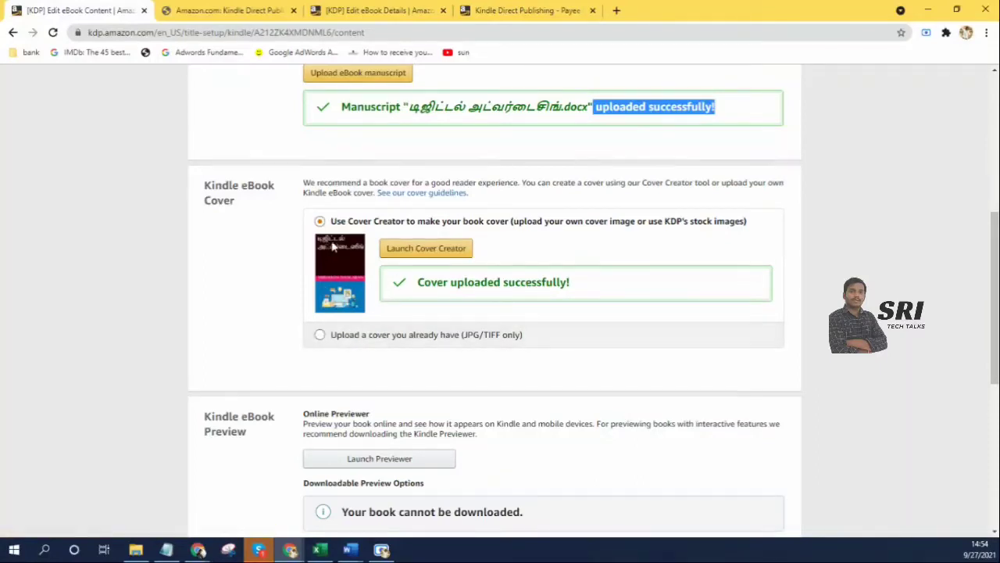
{"action": "left_click", "coordinate": [421, 250]}
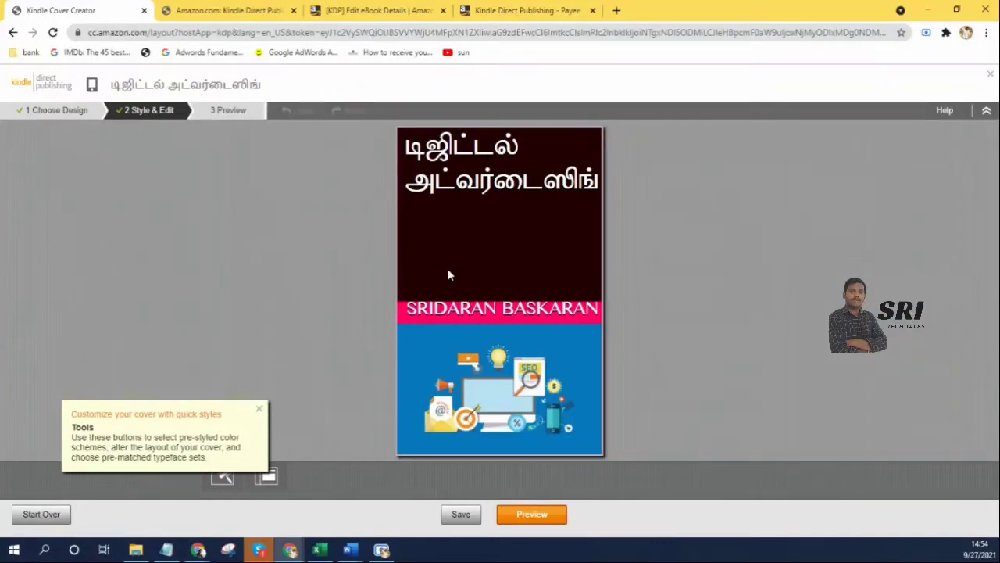
{"action": "left_click", "coordinate": [258, 408]}
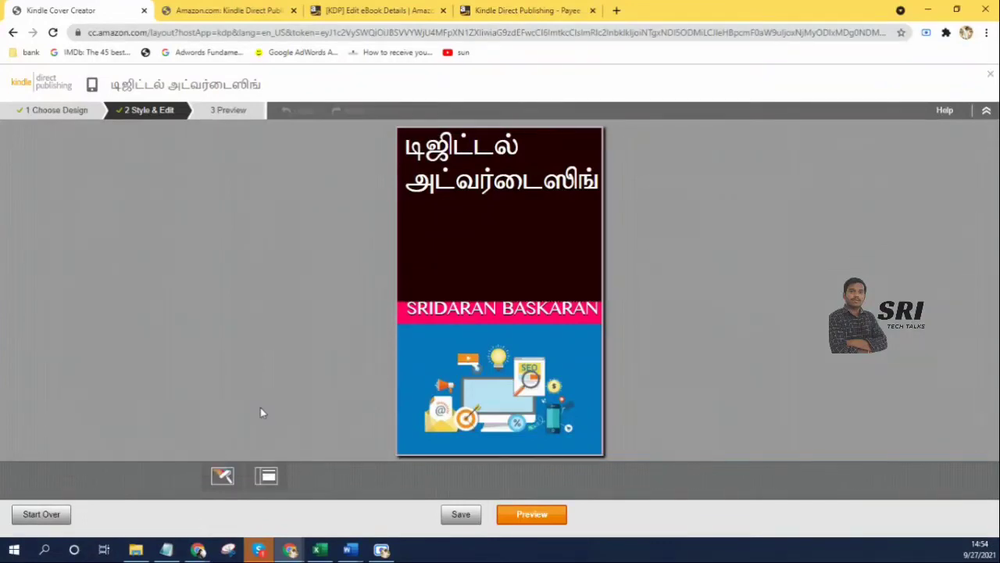
{"action": "left_click", "coordinate": [40, 110]}
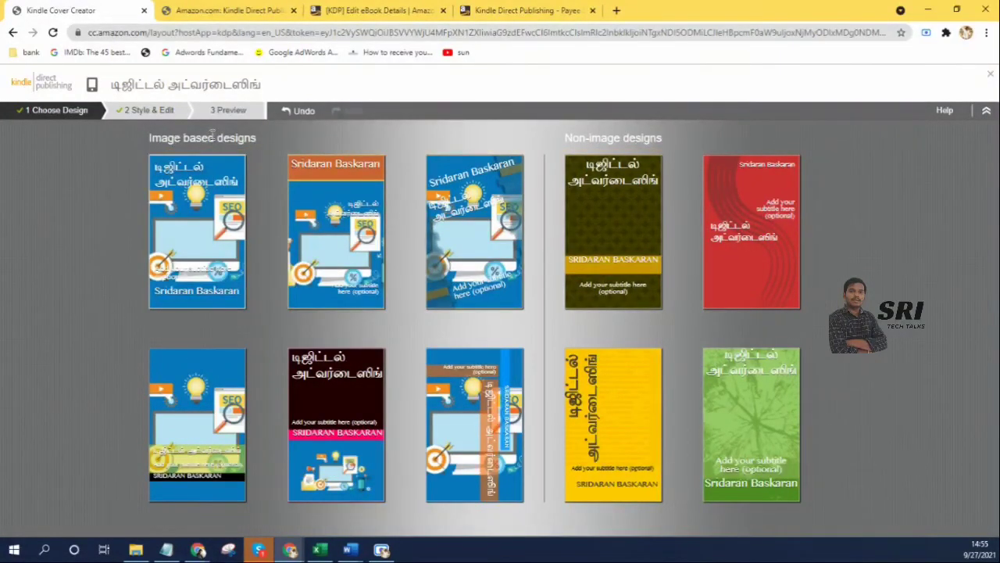
{"action": "left_click", "coordinate": [12, 32]}
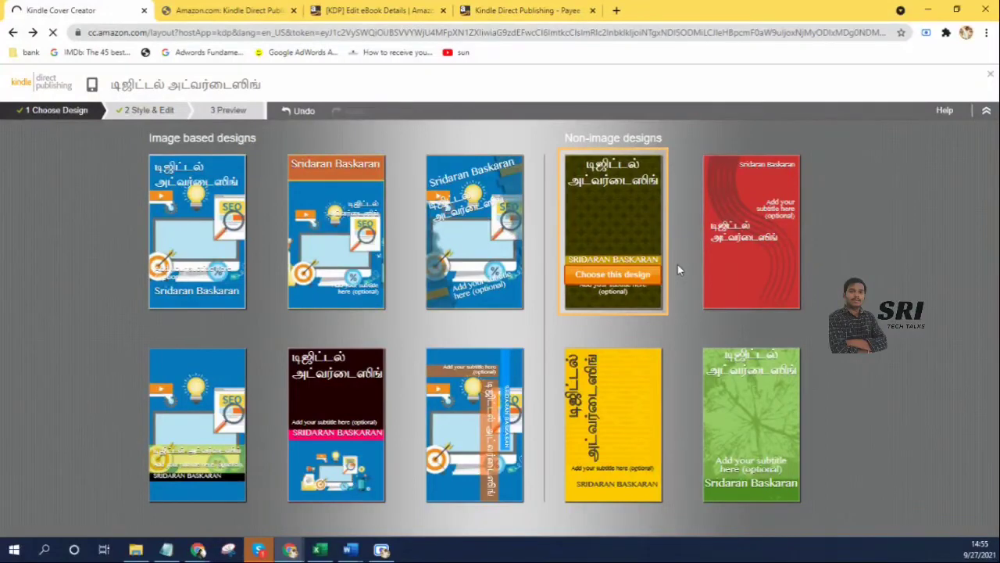
Launch the online Kindle previewer for the Tamil eBook from the preview section.
{"action": "scroll", "coordinate": [676, 268], "scroll_direction": "down", "scroll_amount": 5}
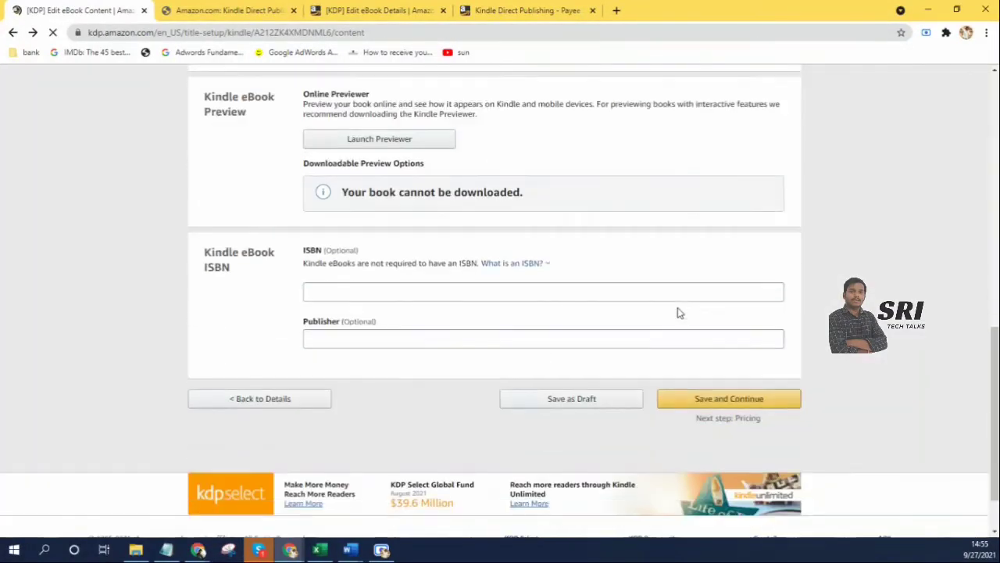
{"action": "scroll", "coordinate": [678, 308], "scroll_direction": "up", "scroll_amount": 3}
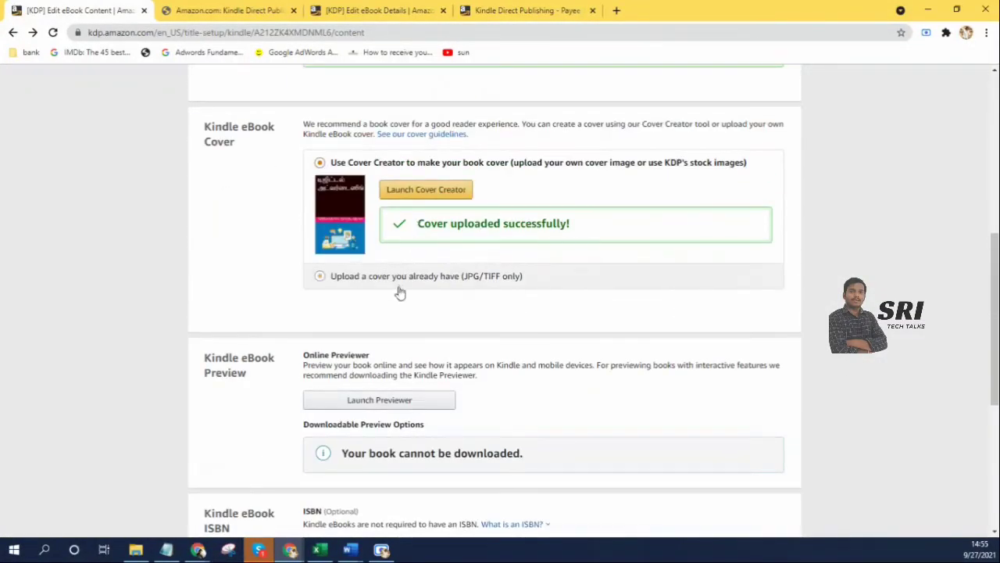
{"action": "scroll", "coordinate": [400, 293], "scroll_direction": "down", "scroll_amount": 2}
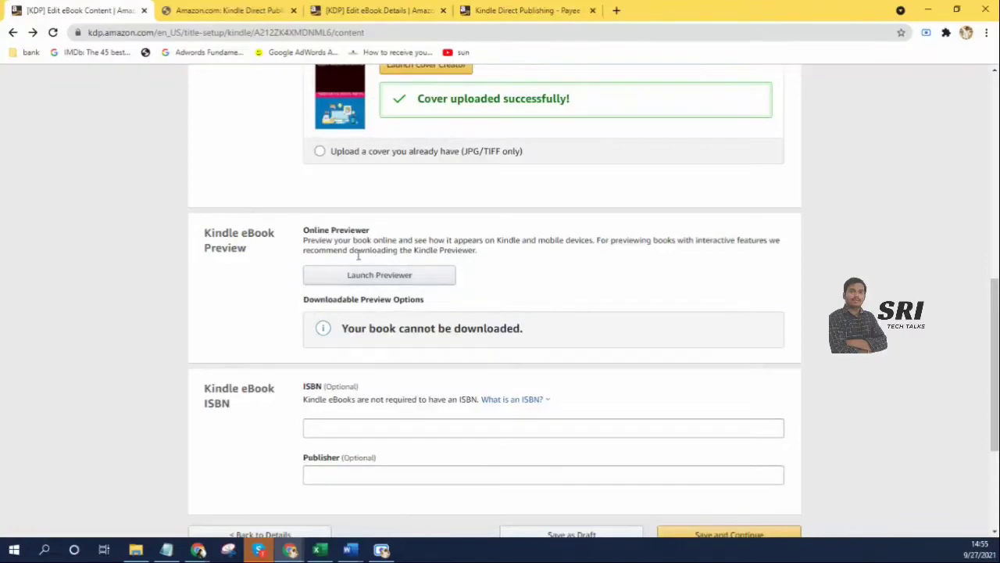
{"action": "left_click", "coordinate": [192, 9]}
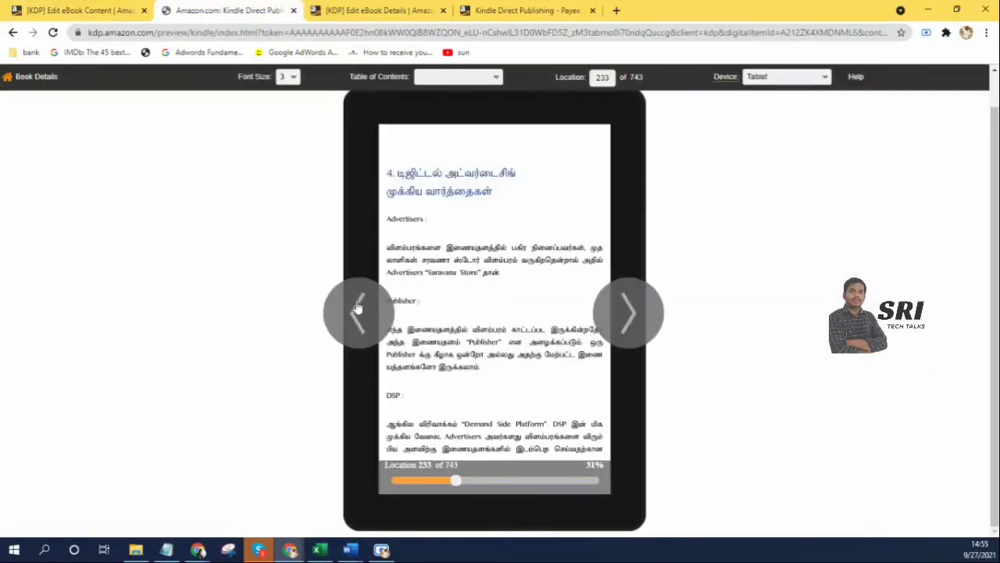
Turn four preview pages forward, then return to the eBook Content page's ISBN section.
{"action": "left_click", "coordinate": [625, 310]}
{"action": "left_click", "coordinate": [623, 310]}
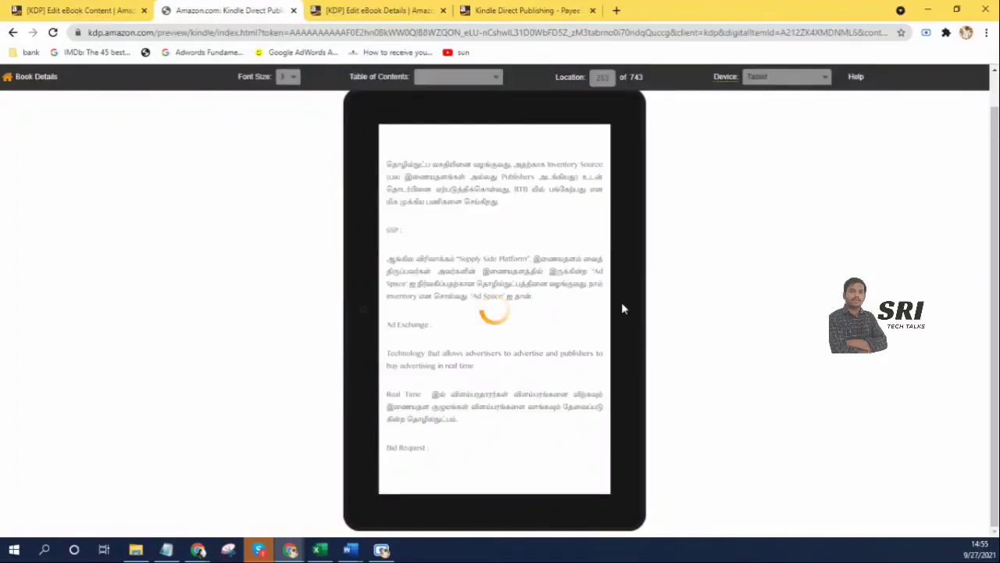
{"action": "left_click", "coordinate": [623, 309]}
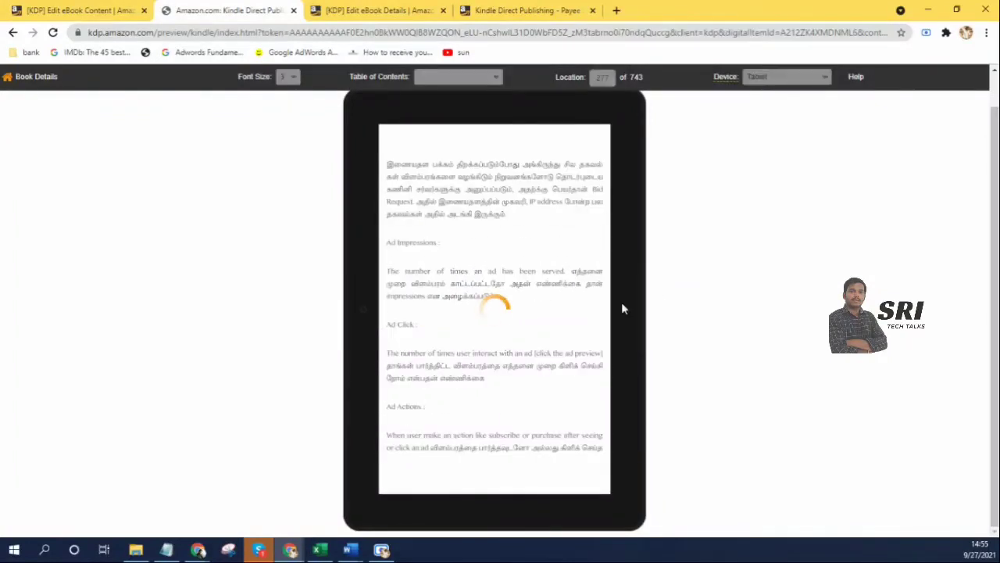
{"action": "left_click", "coordinate": [623, 309]}
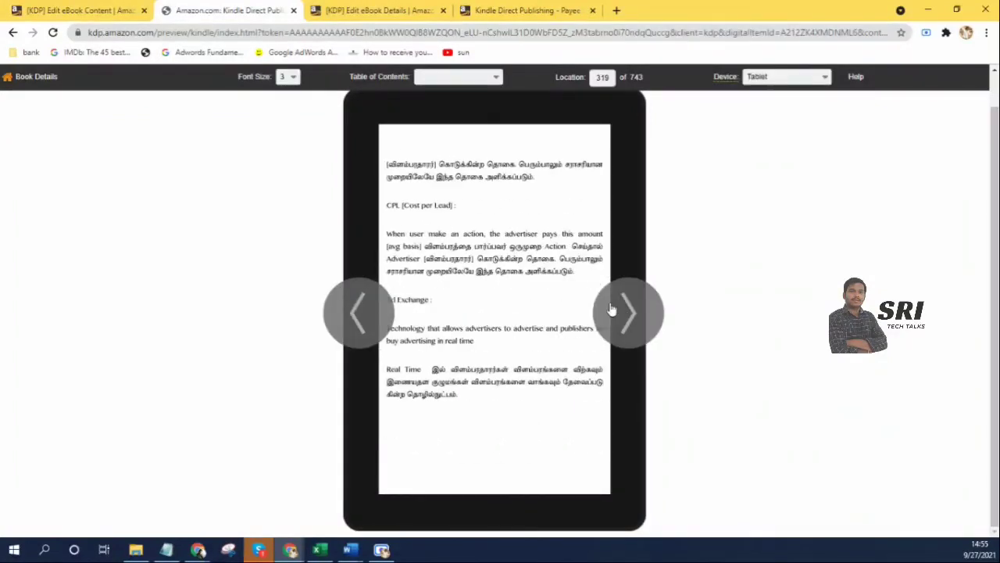
{"action": "left_click", "coordinate": [78, 10]}
{"action": "scroll", "coordinate": [338, 349], "scroll_direction": "down", "scroll_amount": 3}
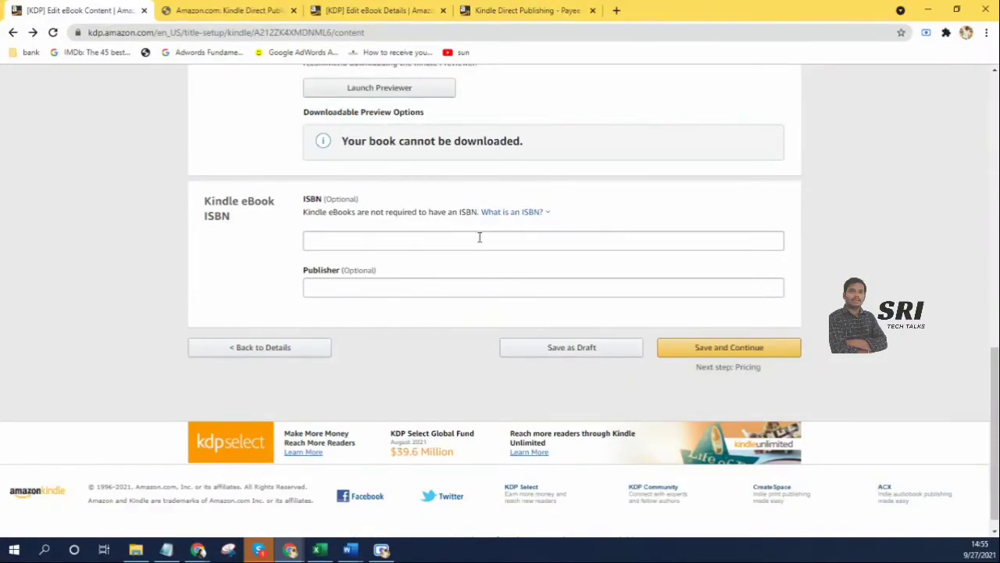
Save the content step and open Pricing, reviewing KDP Select, territories and primary marketplace.
{"action": "left_click", "coordinate": [743, 351]}
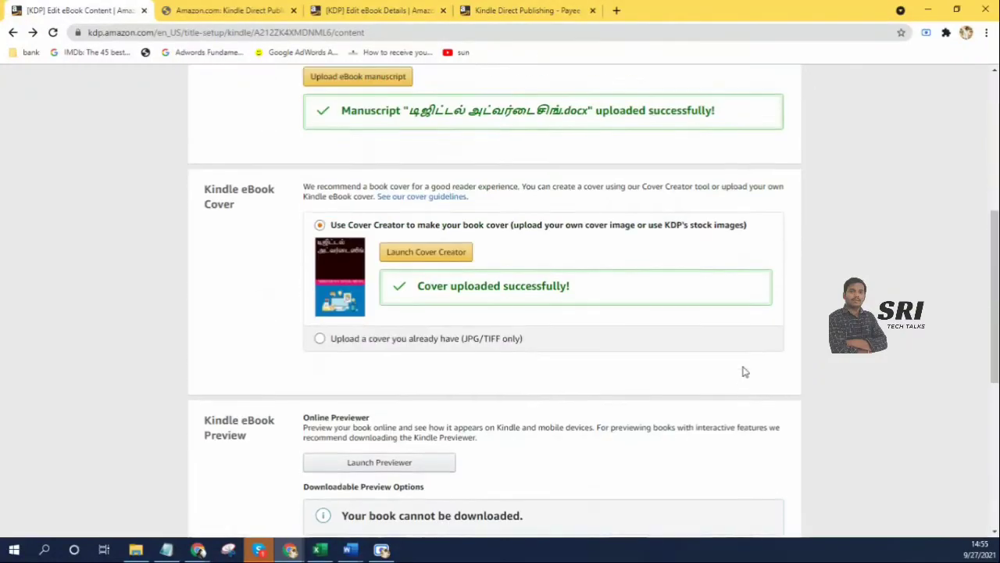
{"action": "left_click", "coordinate": [655, 247]}
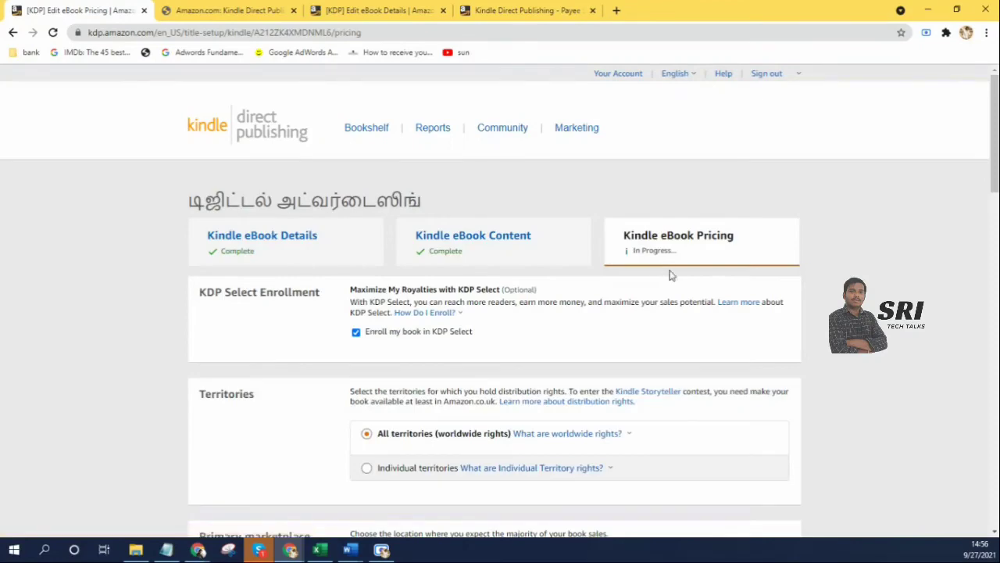
{"action": "scroll", "coordinate": [670, 274], "scroll_direction": "down", "scroll_amount": 3}
{"action": "scroll", "coordinate": [494, 312], "scroll_direction": "down", "scroll_amount": 3}
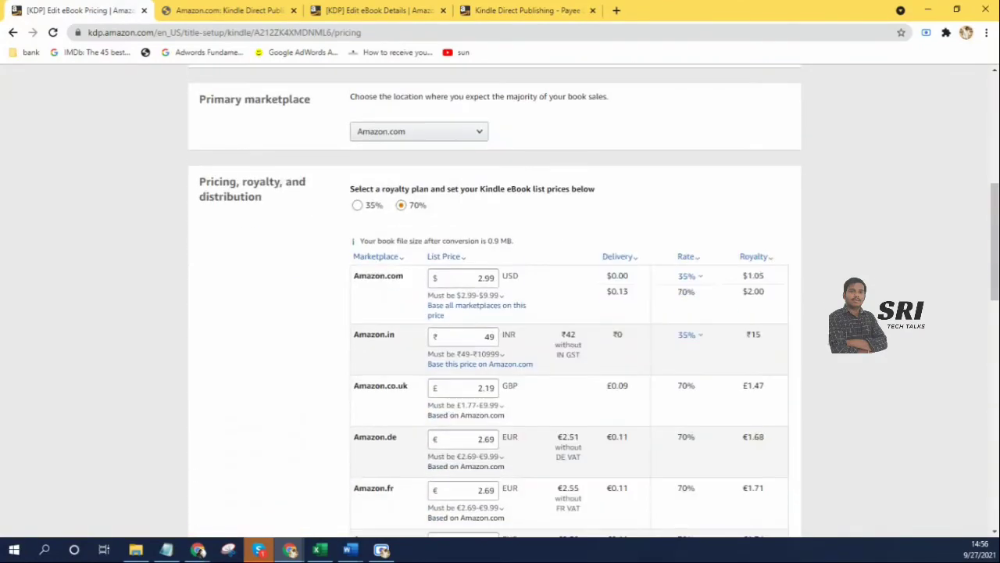
{"action": "scroll", "coordinate": [494, 303], "scroll_direction": "up", "scroll_amount": 3}
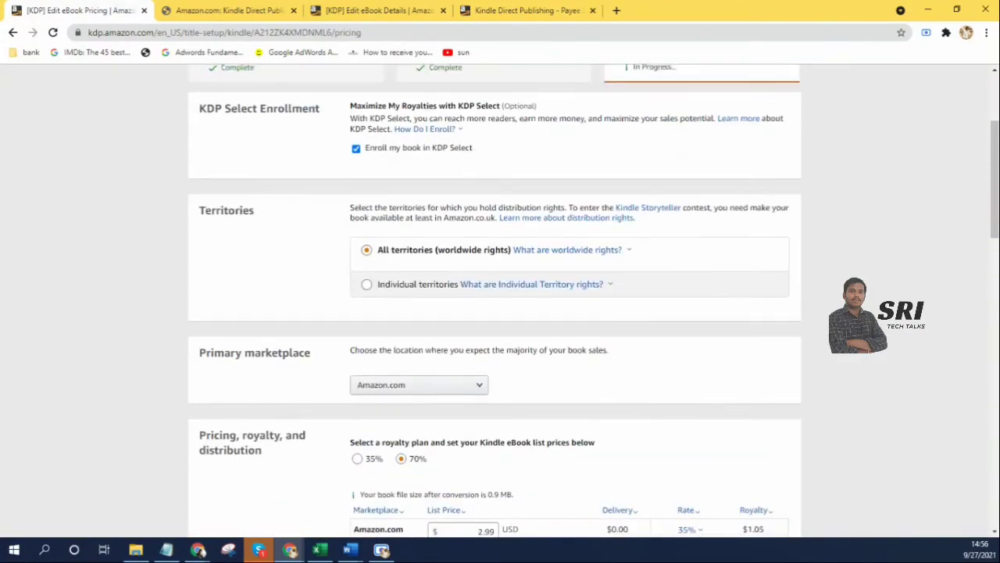
{"action": "scroll", "coordinate": [494, 302], "scroll_direction": "up", "scroll_amount": 3}
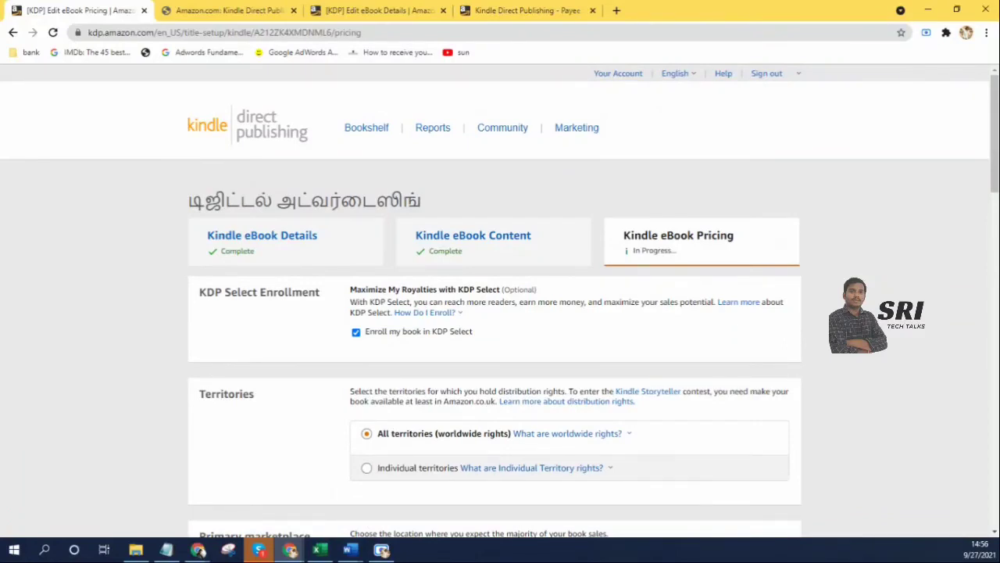
{"action": "scroll", "coordinate": [495, 313], "scroll_direction": "down", "scroll_amount": 2}
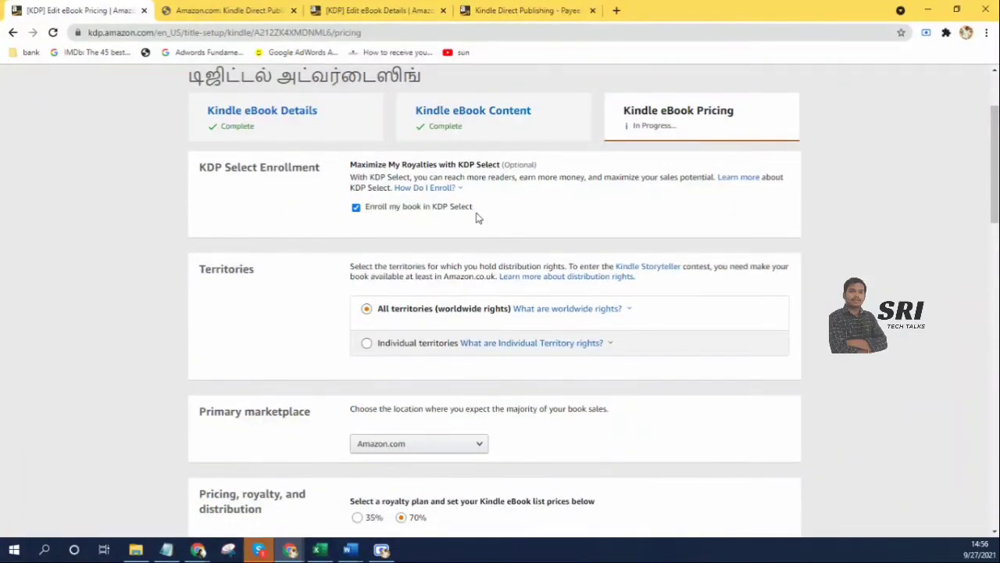
{"action": "scroll", "coordinate": [476, 218], "scroll_direction": "down", "scroll_amount": 2}
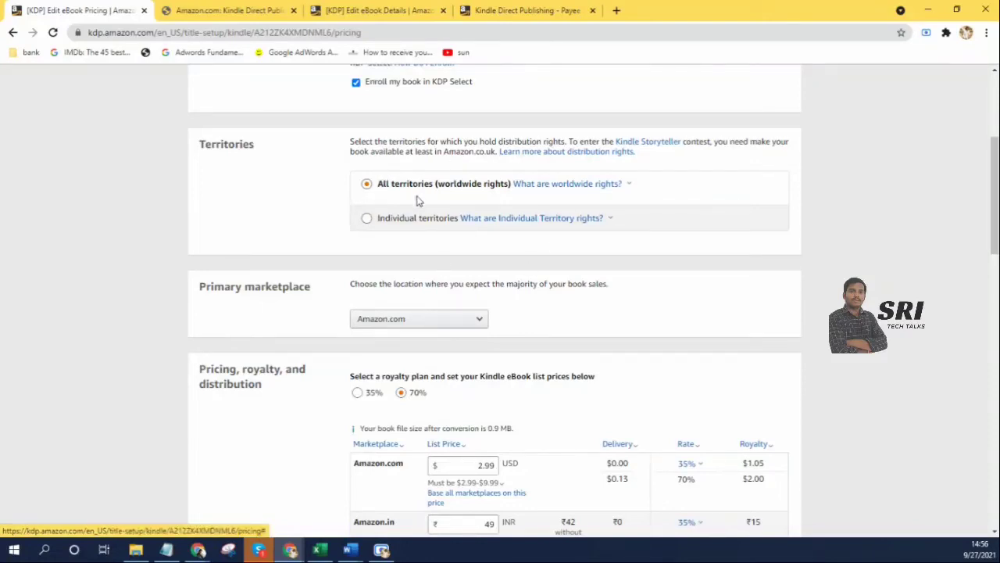
{"action": "scroll", "coordinate": [461, 214], "scroll_direction": "down", "scroll_amount": 1}
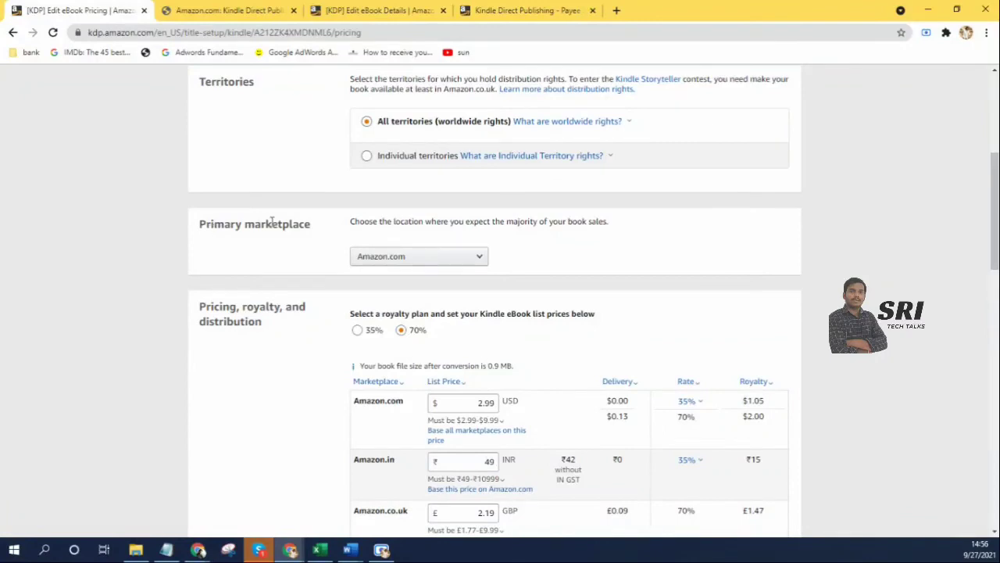
Make Amazon.in the primary marketplace and check its allowed price range.
{"action": "left_click", "coordinate": [393, 258]}
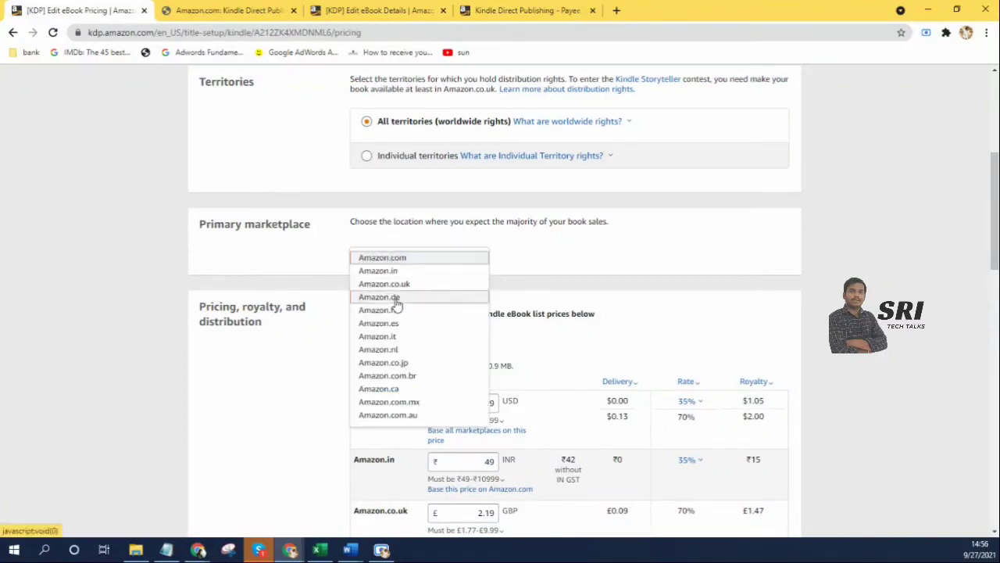
{"action": "left_click", "coordinate": [382, 271]}
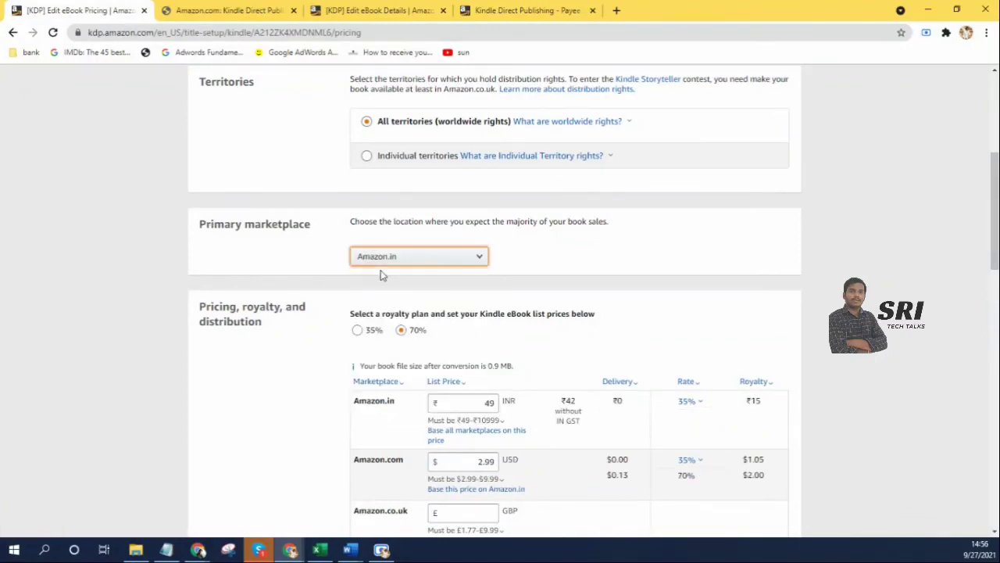
{"action": "scroll", "coordinate": [382, 275], "scroll_direction": "down", "scroll_amount": 2}
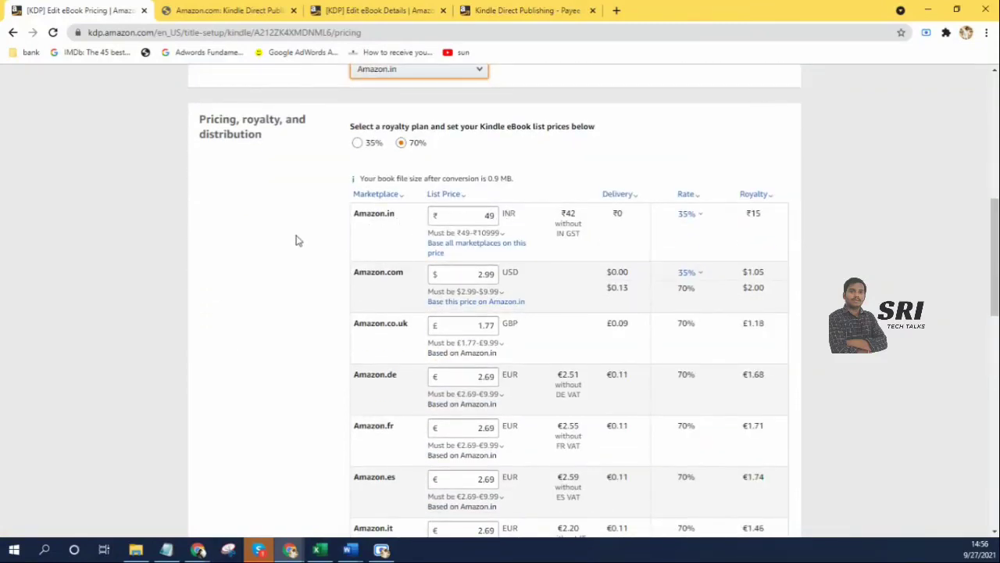
{"action": "left_click", "coordinate": [459, 233]}
{"action": "left_click_drag", "start_coordinate": [459, 233], "coordinate": [502, 235]}
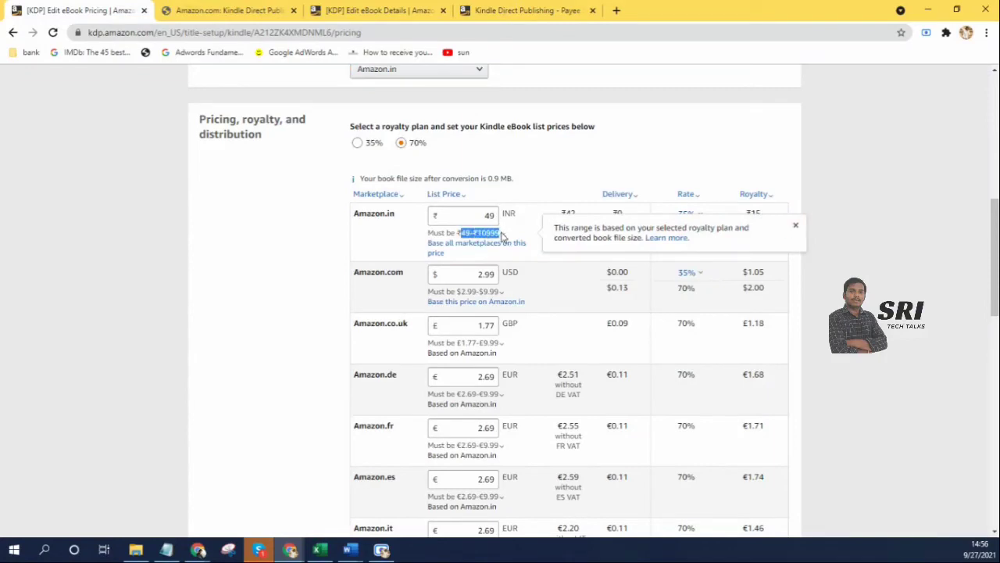
{"action": "left_click", "coordinate": [259, 233]}
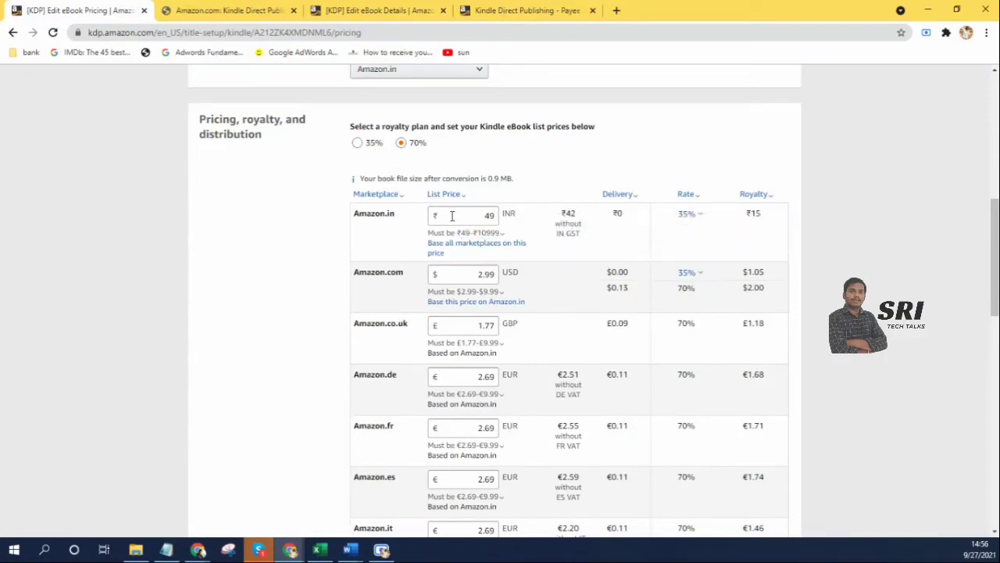
Look up why ₹49 earns only 35%: the 70% rate requires ₹99–₹449.
{"action": "double_click", "coordinate": [478, 215]}
{"action": "left_click", "coordinate": [701, 217]}
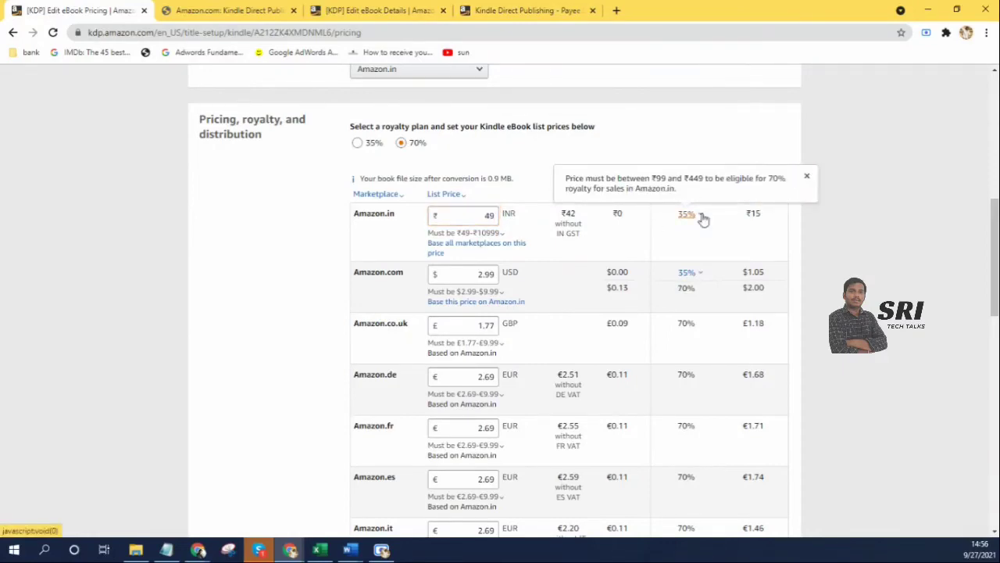
{"action": "scroll", "coordinate": [702, 219], "scroll_direction": "up", "scroll_amount": 3}
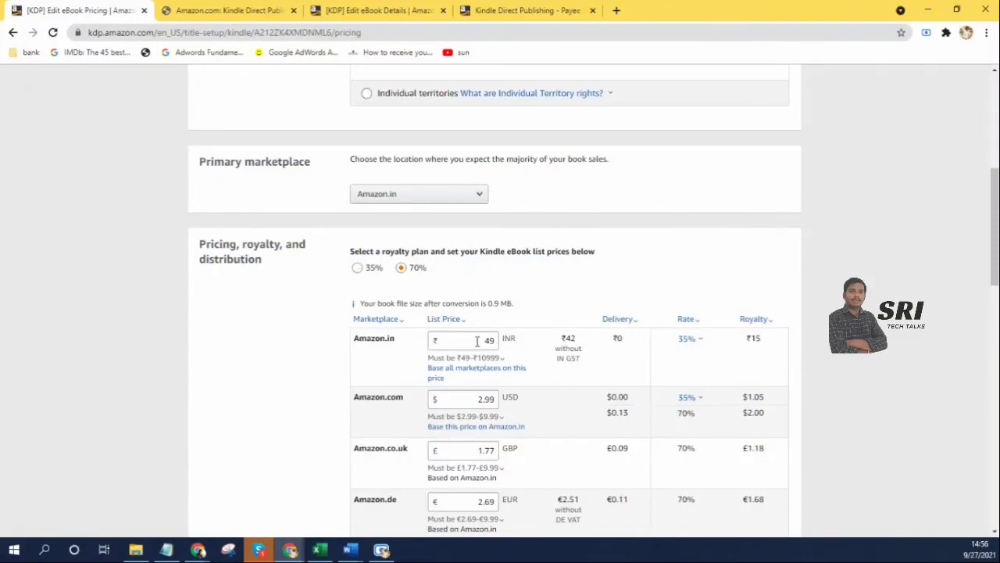
{"action": "left_click_drag", "start_coordinate": [478, 340], "coordinate": [503, 342]}
{"action": "left_click", "coordinate": [699, 342]}
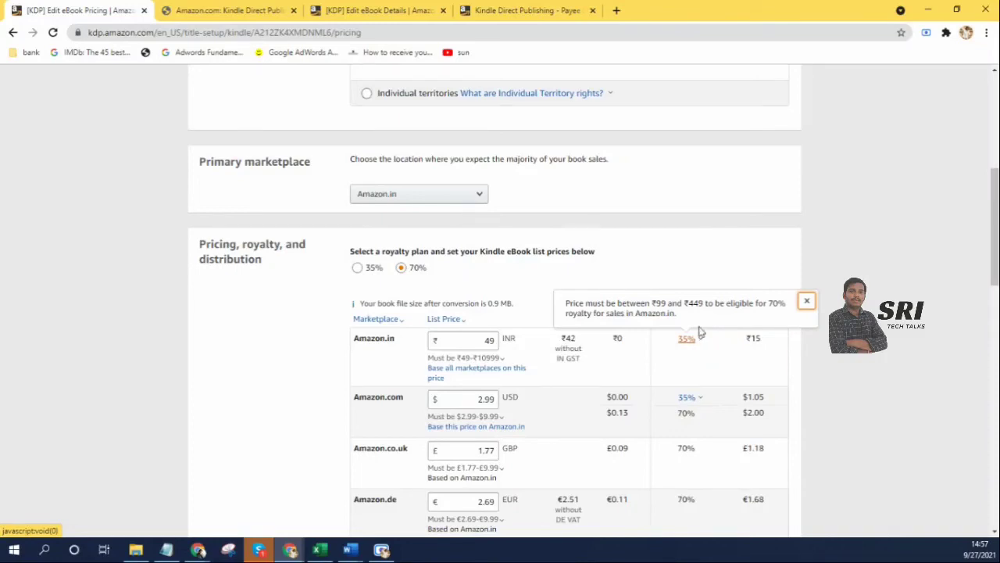
{"action": "left_click_drag", "start_coordinate": [653, 303], "coordinate": [701, 303]}
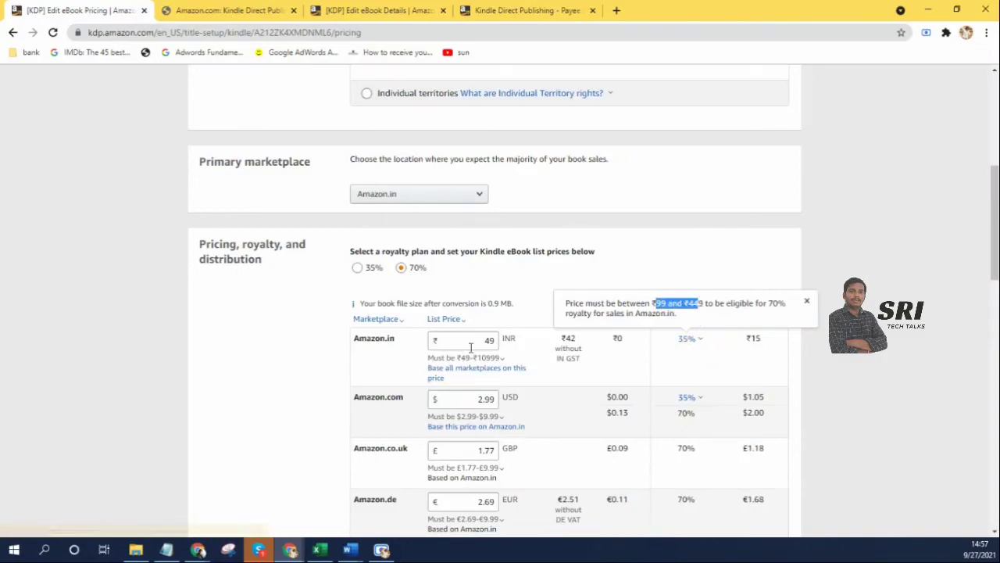
Change the Amazon.in list price from 49 to 99, giving a ₹54 royalty at 70%.
{"action": "left_click", "coordinate": [482, 339]}
{"action": "left_click_drag", "start_coordinate": [482, 339], "coordinate": [498, 338]}
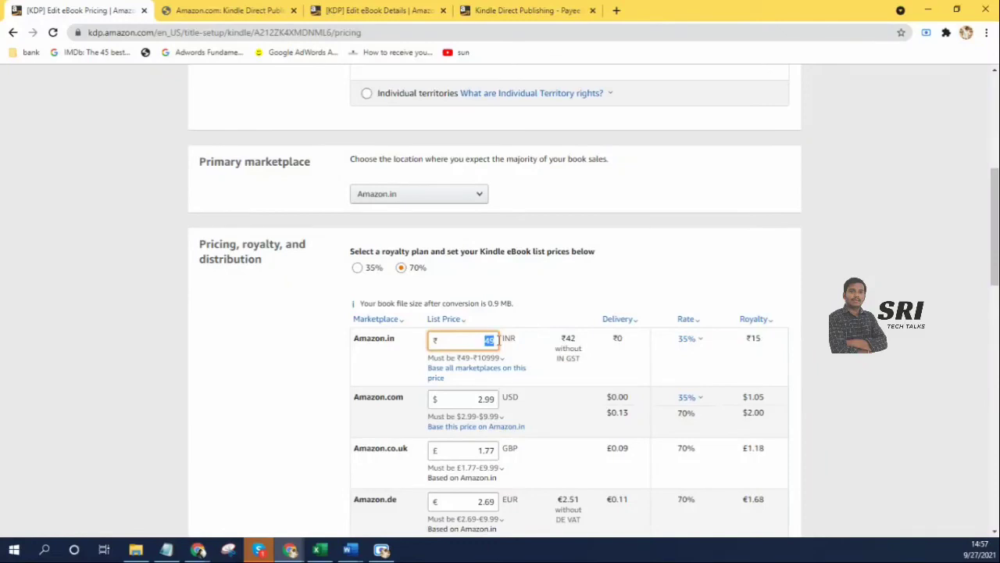
{"action": "type", "text": "99"}
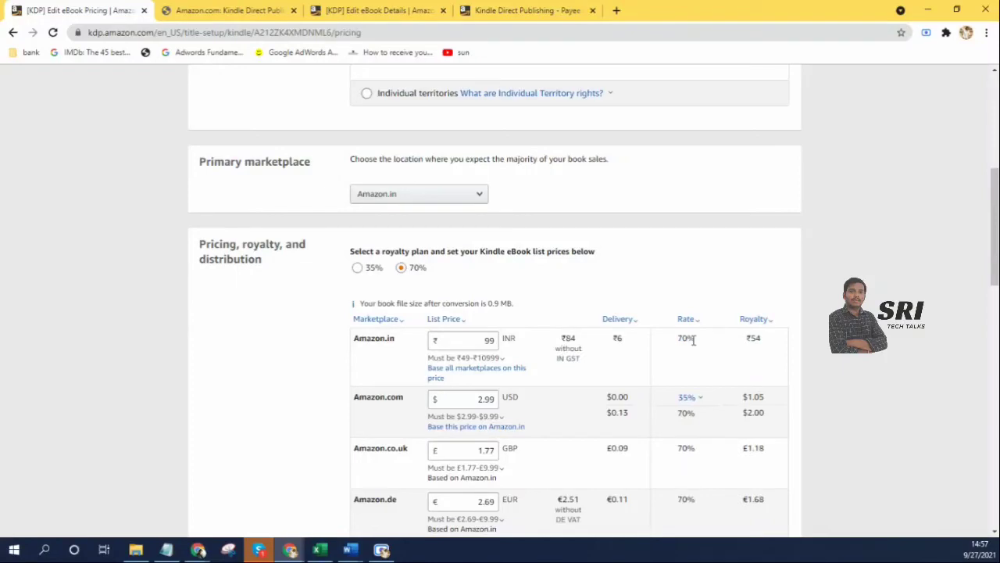
{"action": "left_click_drag", "start_coordinate": [747, 338], "coordinate": [788, 345]}
{"action": "left_click_drag", "start_coordinate": [464, 339], "coordinate": [493, 338]}
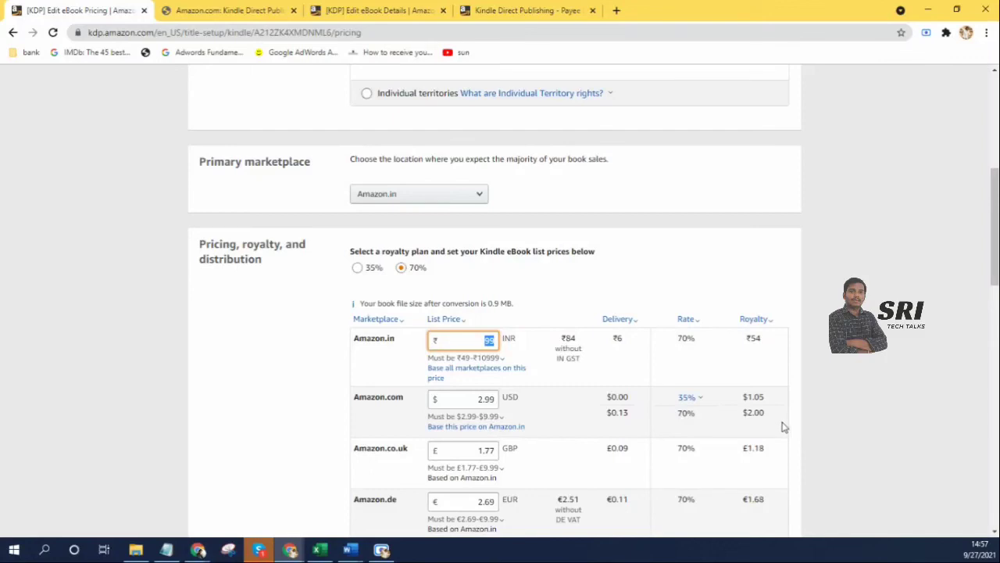
{"action": "left_click", "coordinate": [491, 337]}
{"action": "scroll", "coordinate": [494, 344], "scroll_direction": "down", "scroll_amount": 1}
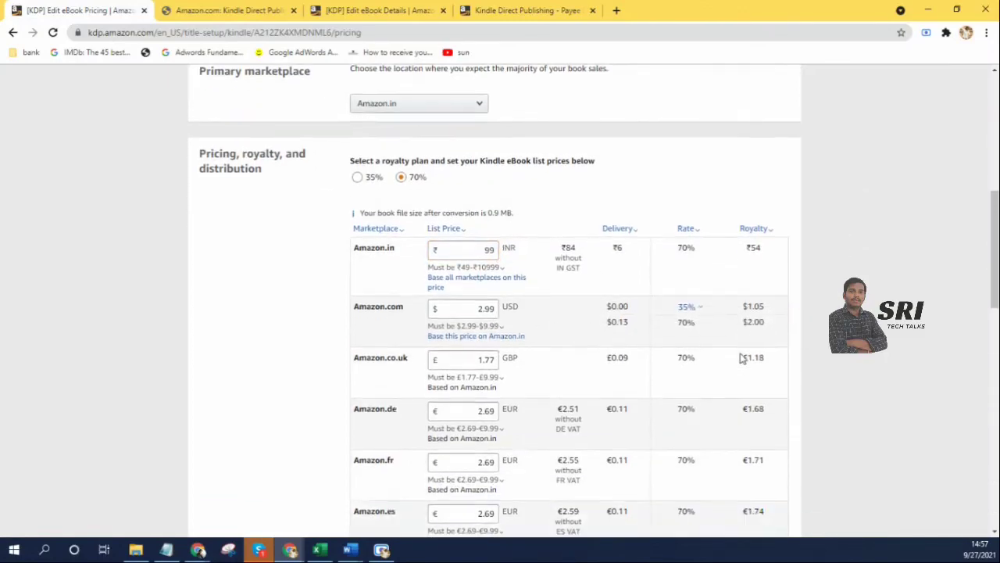
{"action": "scroll", "coordinate": [738, 360], "scroll_direction": "down", "scroll_amount": 8}
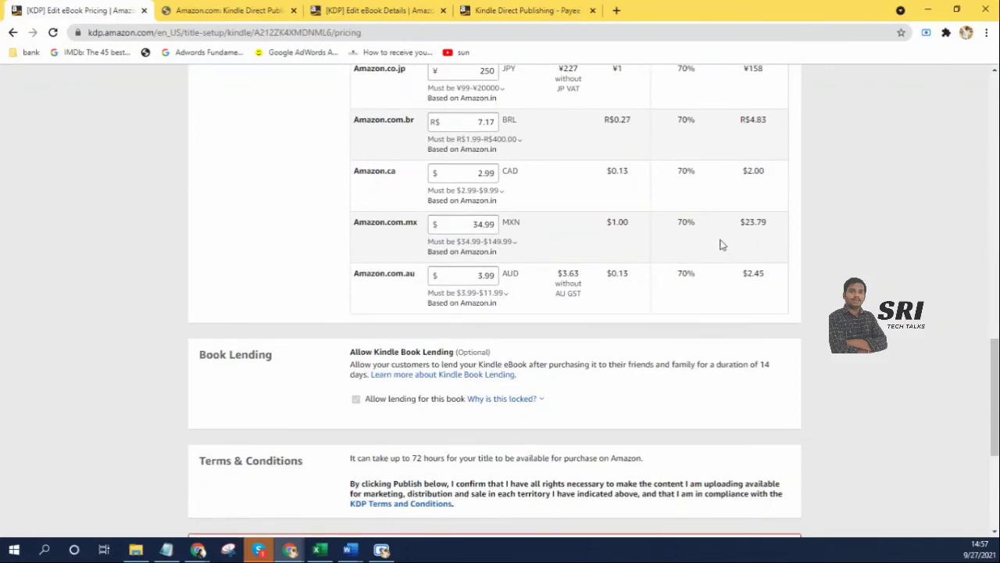
{"action": "scroll", "coordinate": [766, 252], "scroll_direction": "down", "scroll_amount": 2}
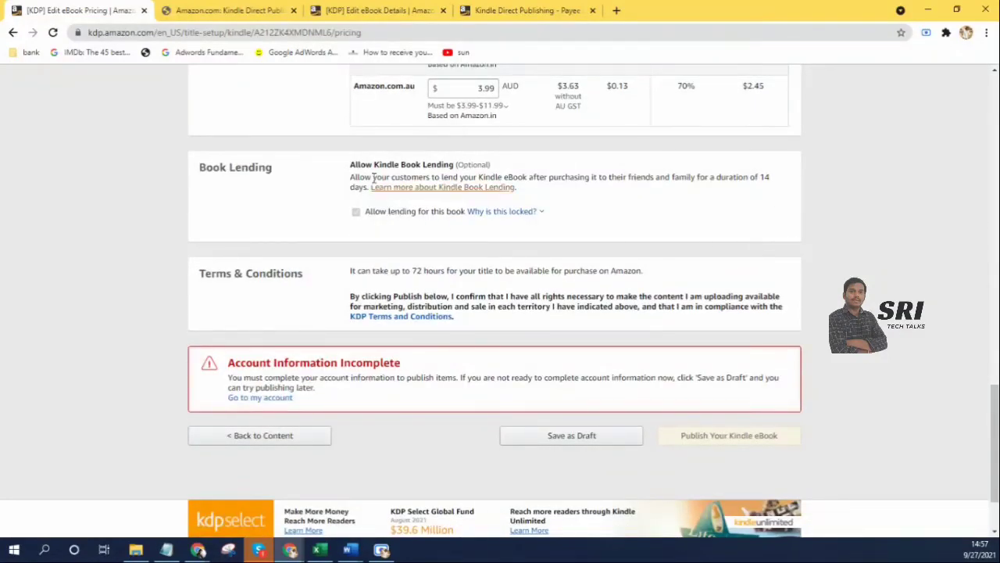
{"action": "scroll", "coordinate": [320, 329], "scroll_direction": "down", "scroll_amount": 1}
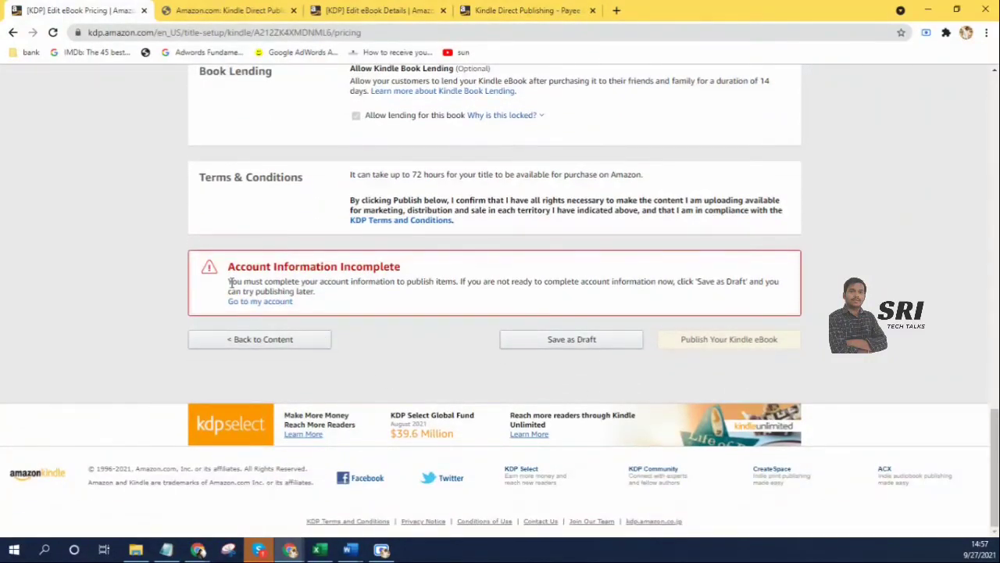
{"action": "left_click_drag", "start_coordinate": [229, 282], "coordinate": [466, 296]}
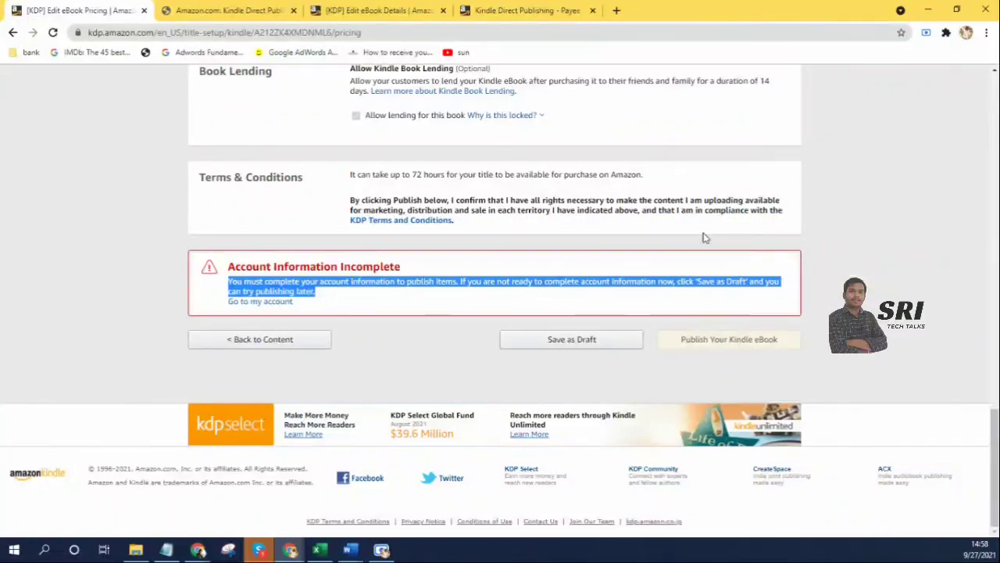
{"action": "scroll", "coordinate": [750, 317], "scroll_direction": "up", "scroll_amount": 8}
{"action": "scroll", "coordinate": [750, 318], "scroll_direction": "up", "scroll_amount": 7}
{"action": "scroll", "coordinate": [750, 318], "scroll_direction": "up", "scroll_amount": 2}
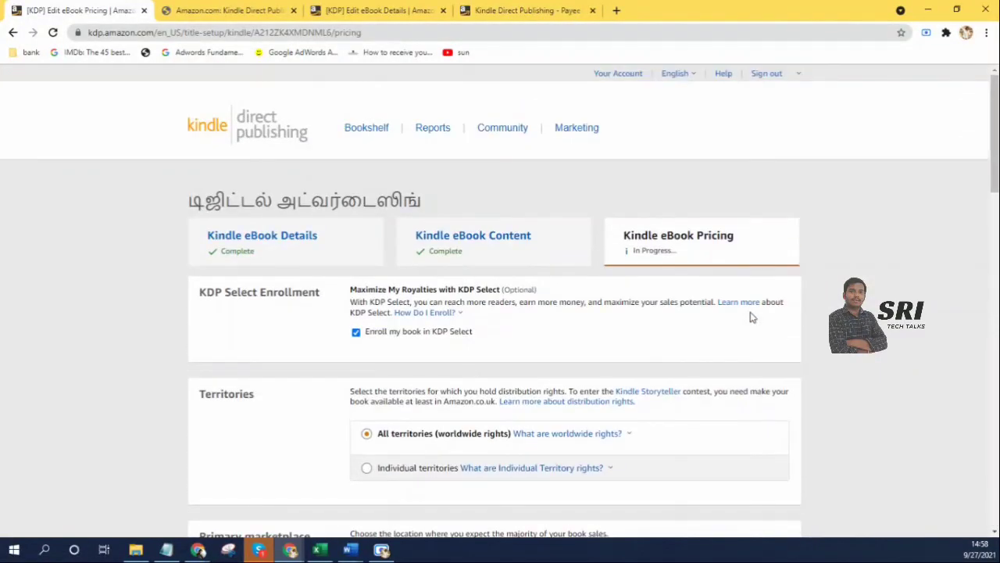